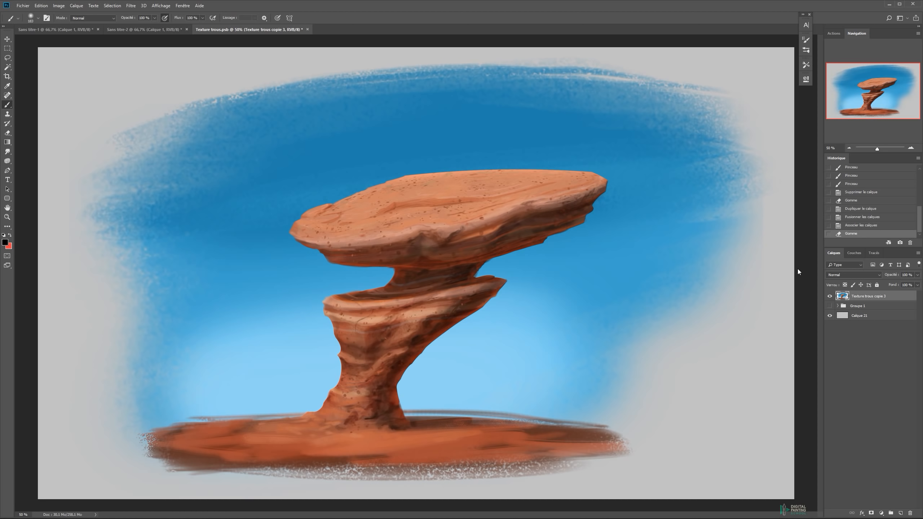
Step: Add a new layer above the Texture trous copie 3 layer and set its blend mode to Incrustation
key("ctrl+shift+alt+n")
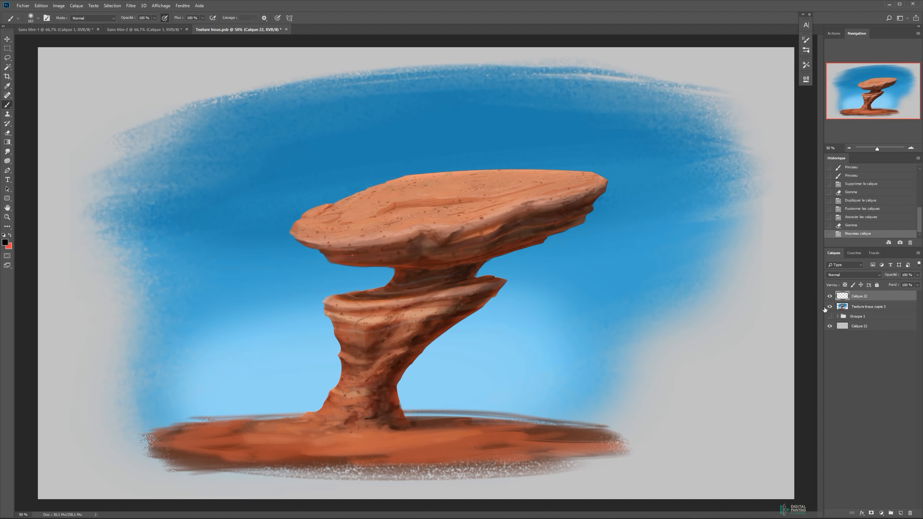
left_click(830, 307)
left_click(829, 306)
left_click(829, 306)
left_click(829, 306)
left_click(843, 274)
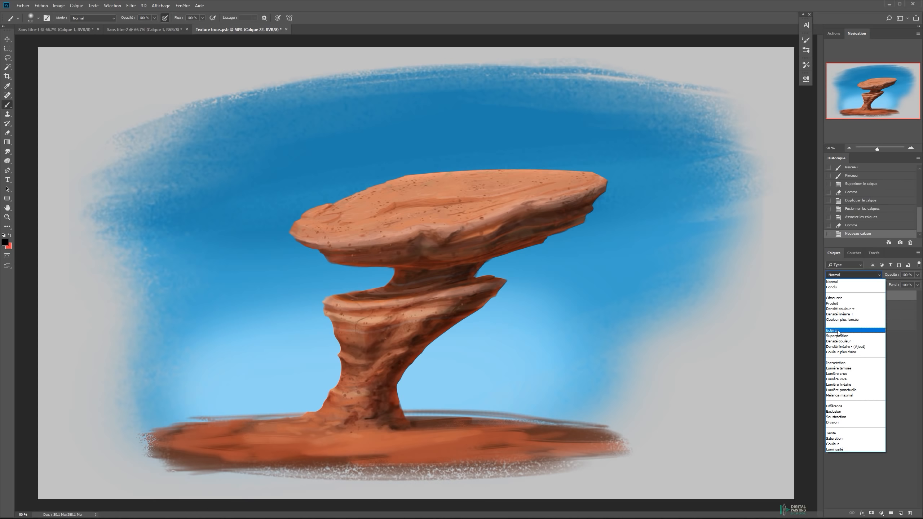
left_click(841, 362)
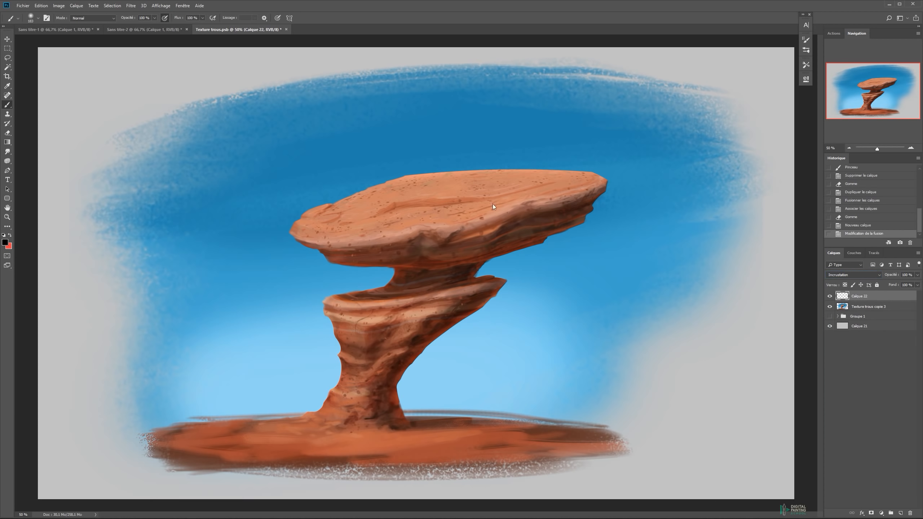
Step: Paint pale yellow #ffe8a9 light over the rock's cap, its column and the ground on the Incrustation layer
key("n")
left_click(645, 261)
left_click(714, 341)
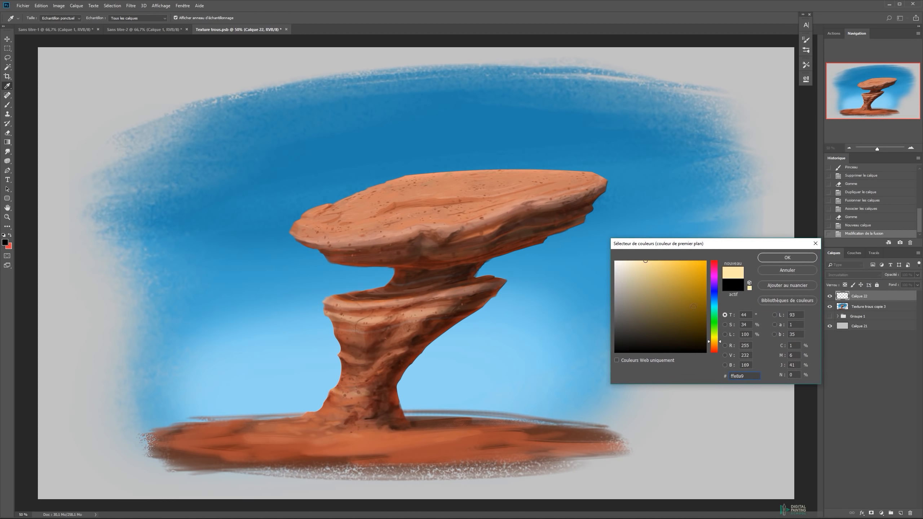
key("Return")
key("b")
mouse_move(480, 181)
left_mouse_down()
mouse_move(338, 222)
mouse_move(420, 170)
mouse_move(445, 172)
left_mouse_up()
left_click_drag(338, 304, 436, 296)
left_click_drag(333, 318, 406, 318)
mouse_move(334, 338)
left_mouse_down()
mouse_move(302, 416)
mouse_move(527, 435)
mouse_move(290, 447)
mouse_move(476, 434)
left_mouse_up()
mouse_move(225, 449)
left_mouse_down()
mouse_move(274, 438)
mouse_move(541, 447)
left_mouse_up()
Step: Toggle the Incrustation layer's visibility to compare the lighting effect, and delete the layer
left_click(829, 296)
left_click(829, 297)
left_click(830, 297)
left_click(829, 296)
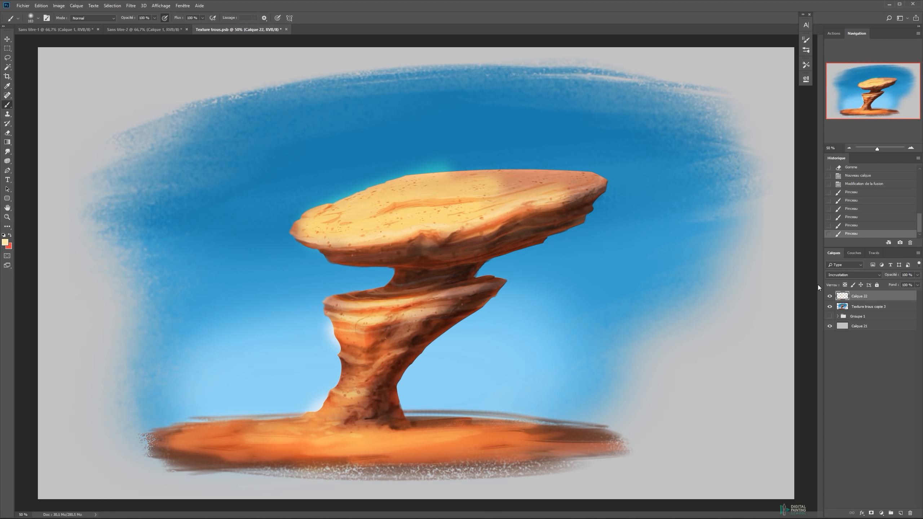
key("Delete")
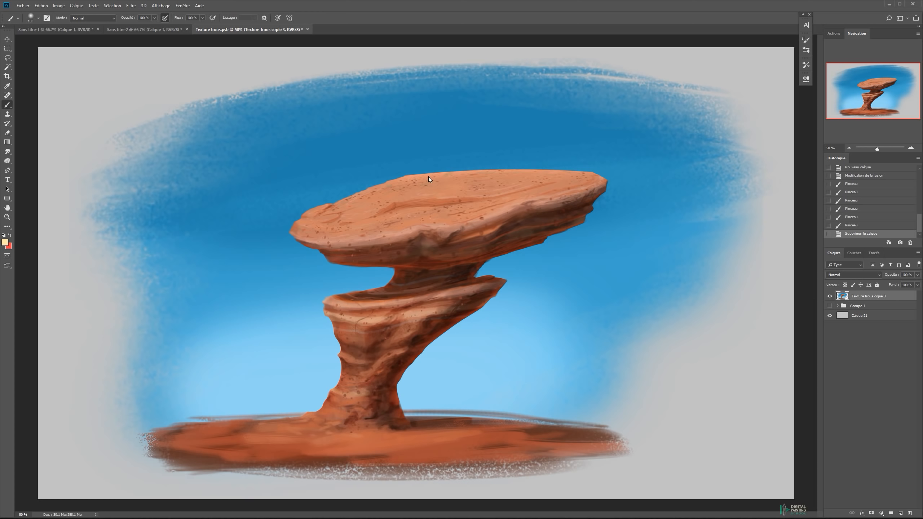
Step: Paint pale yellow test strokes across the rock with the brush in Normal mode and undo them
left_click(90, 17)
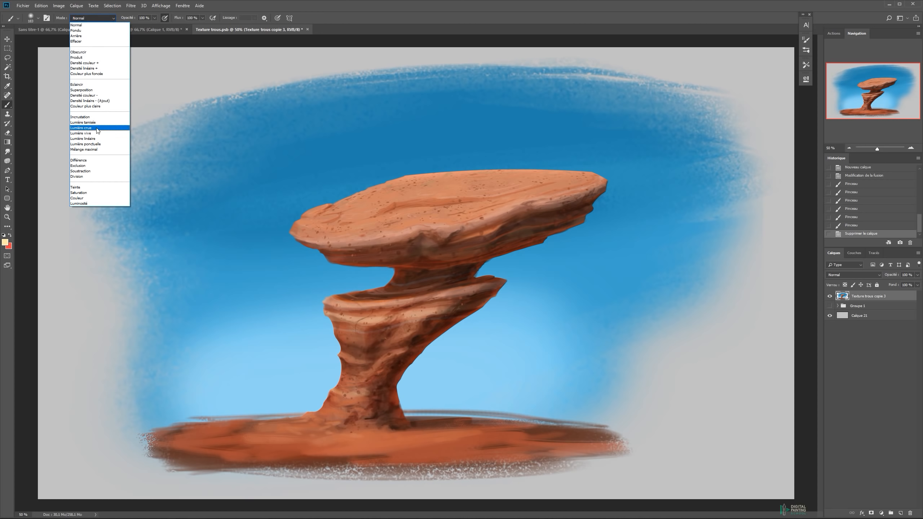
left_click(113, 17)
mouse_move(403, 187)
left_mouse_down()
mouse_move(357, 187)
mouse_move(369, 228)
mouse_move(438, 263)
mouse_move(338, 271)
mouse_move(247, 225)
left_mouse_up()
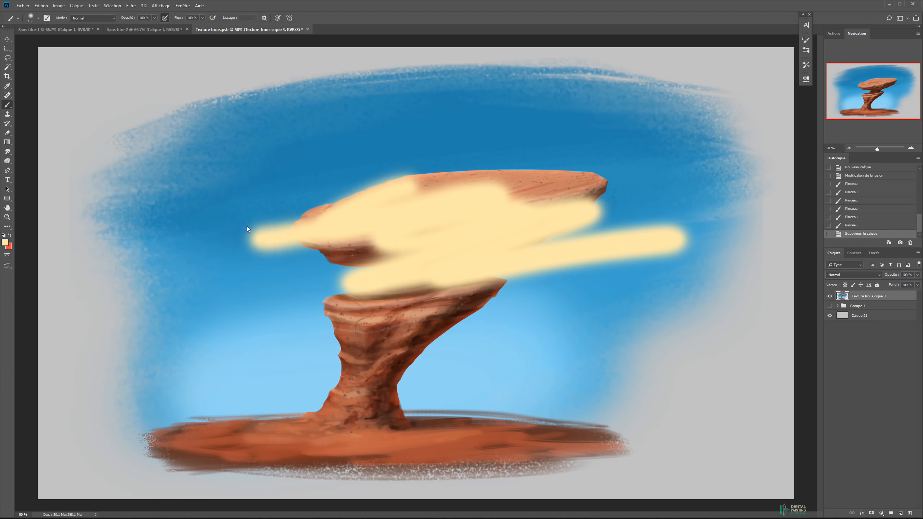
key("ctrl+z")
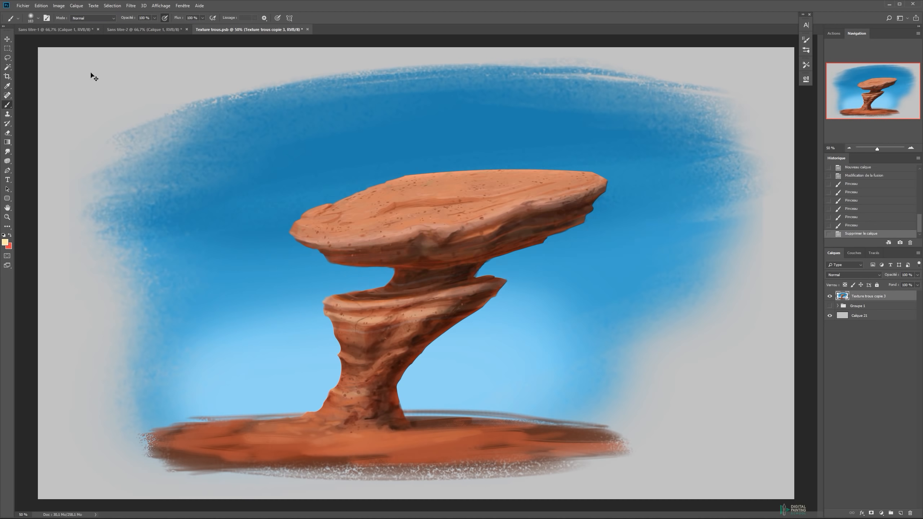
Step: Set the brush mode to Incrustation and paint pale yellow light over the rock's cap
left_click(102, 18)
left_click(74, 106)
mouse_move(356, 187)
left_mouse_down()
mouse_move(443, 197)
mouse_move(297, 215)
mouse_move(522, 171)
mouse_move(429, 217)
left_mouse_up()
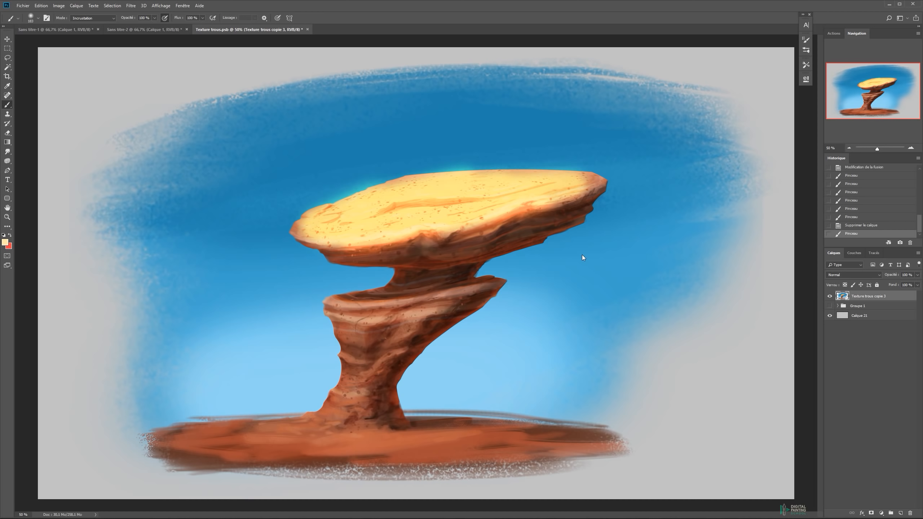
mouse_move(539, 171)
left_mouse_down()
mouse_move(273, 218)
mouse_move(436, 186)
left_mouse_up()
key("ctrl+z")
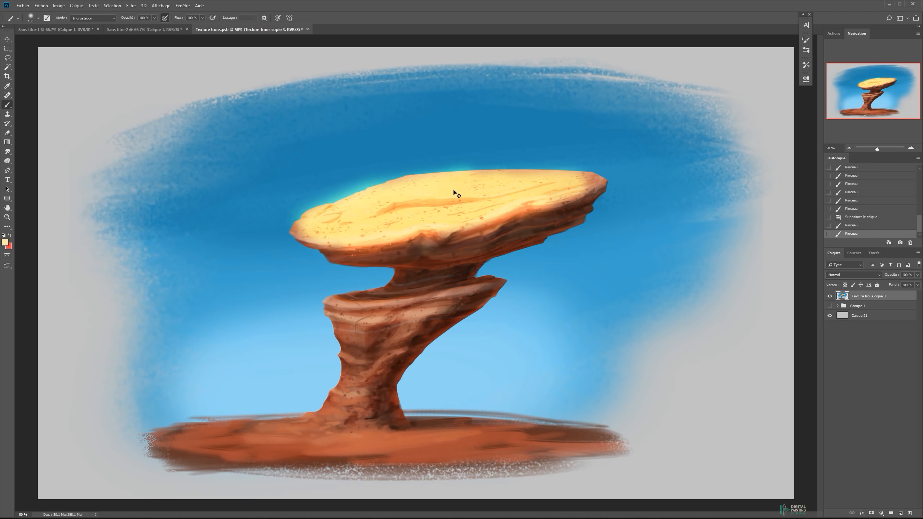
left_click_drag(329, 206, 293, 232)
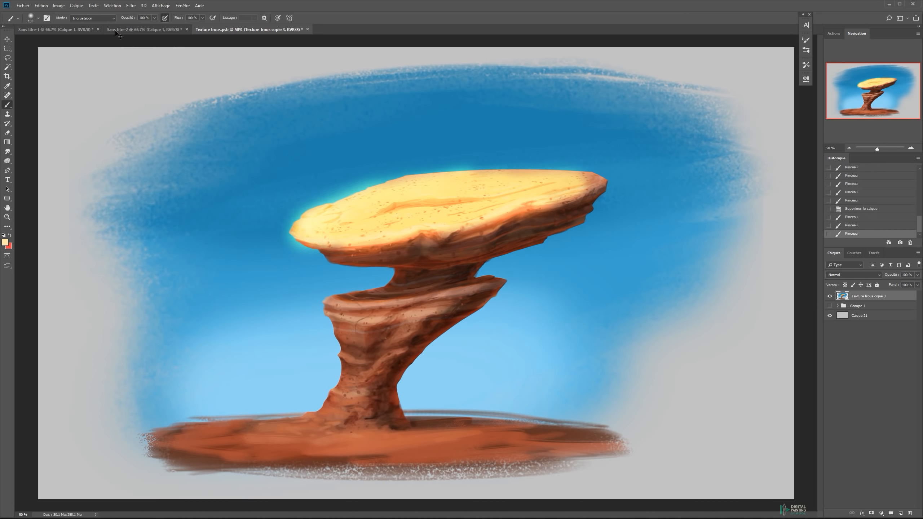
Step: Set the brush mode to Obscurcir and paint a short stroke in the sky beside the rock column
left_click(105, 19)
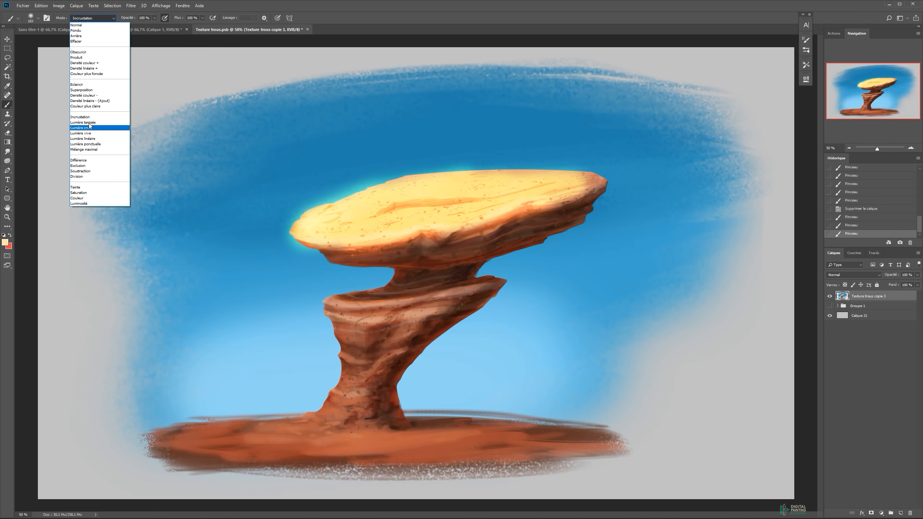
left_click(86, 52)
left_click_drag(308, 319, 318, 347)
Step: Choose a dark violet foreground colour and paint Obscurcir strokes across the rock and the surrounding sky
key("n")
left_click(686, 299)
left_click(713, 306)
left_click(713, 350)
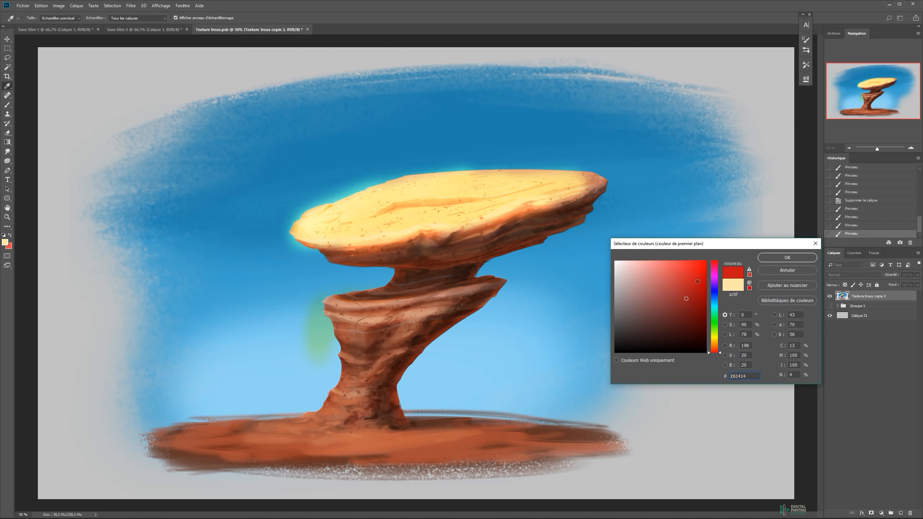
left_click(713, 288)
left_click_drag(686, 299, 660, 306)
key("Return")
mouse_move(533, 284)
left_mouse_down()
mouse_move(423, 311)
mouse_move(451, 296)
mouse_move(380, 284)
mouse_move(390, 174)
mouse_move(538, 204)
mouse_move(581, 247)
left_mouse_up()
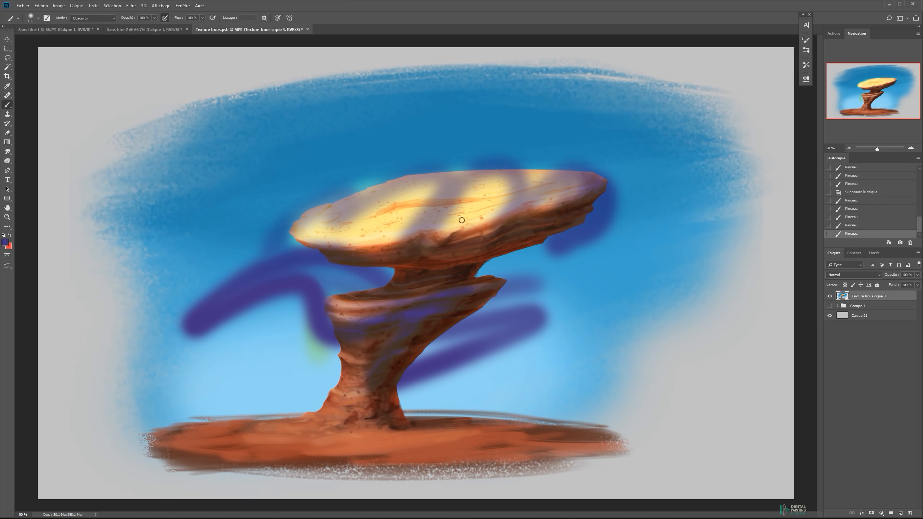
Step: Return the brush mode to Normal and switch to the Move tool
left_click(98, 18)
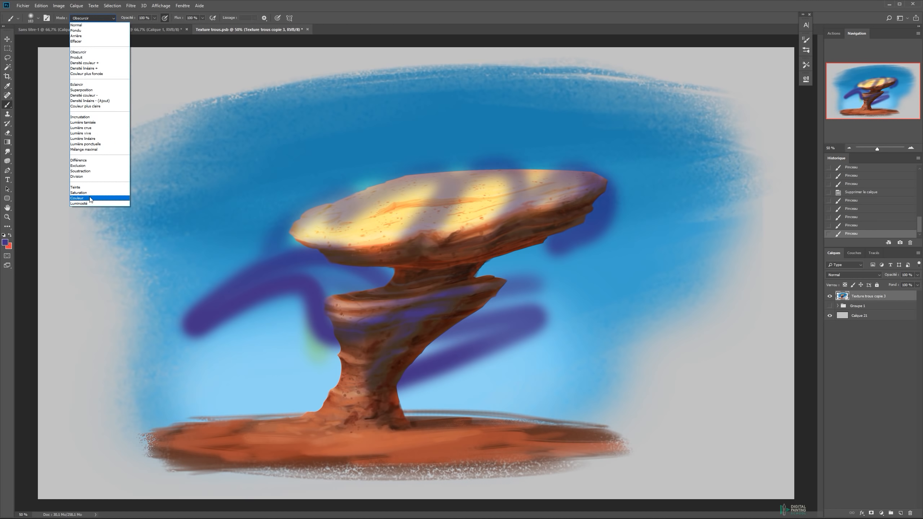
left_click(78, 26)
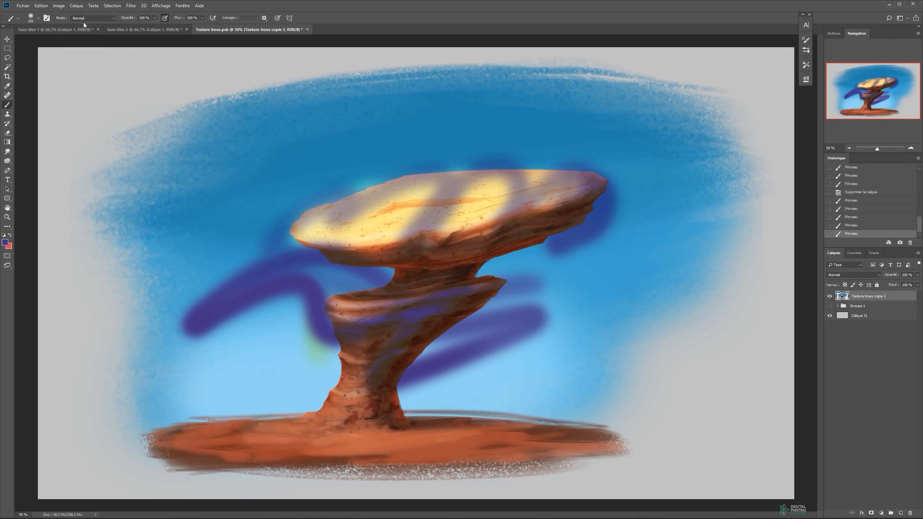
key("v")
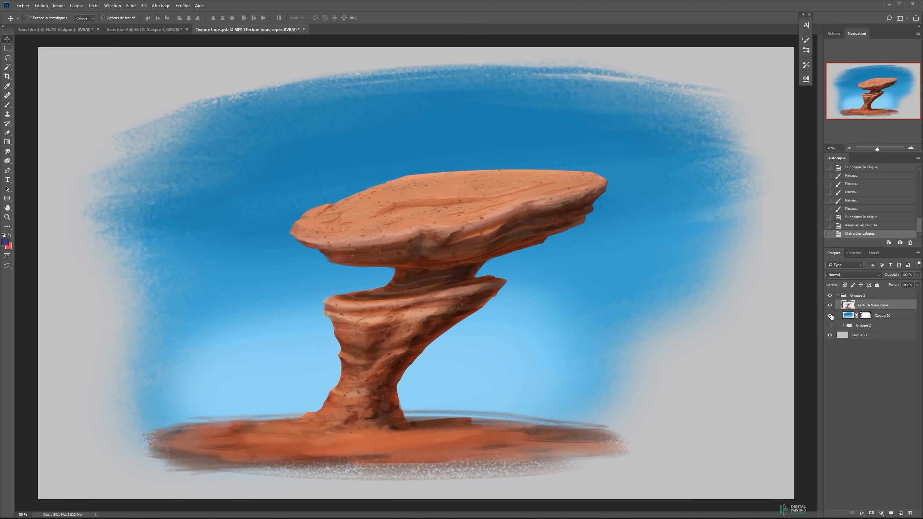
Step: Check the Texture trous copie layer by toggling its visibility, and try moving the rock before undoing the move
left_click(830, 305)
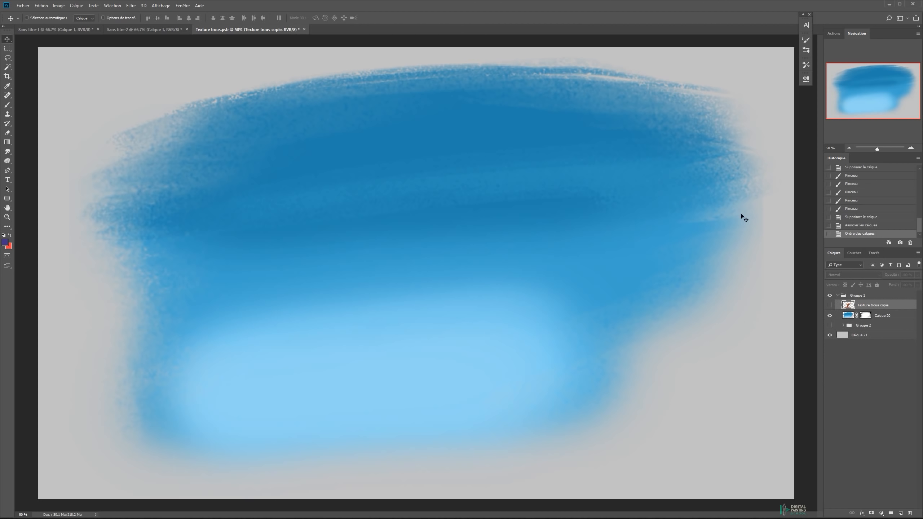
left_click(829, 305)
mouse_move(439, 235)
left_mouse_down()
mouse_move(454, 261)
mouse_move(433, 248)
left_mouse_up()
key("ctrl+z")
Step: Set the brush mode to Arrière and choose a yellow-green foreground colour
key("b")
left_click(88, 19)
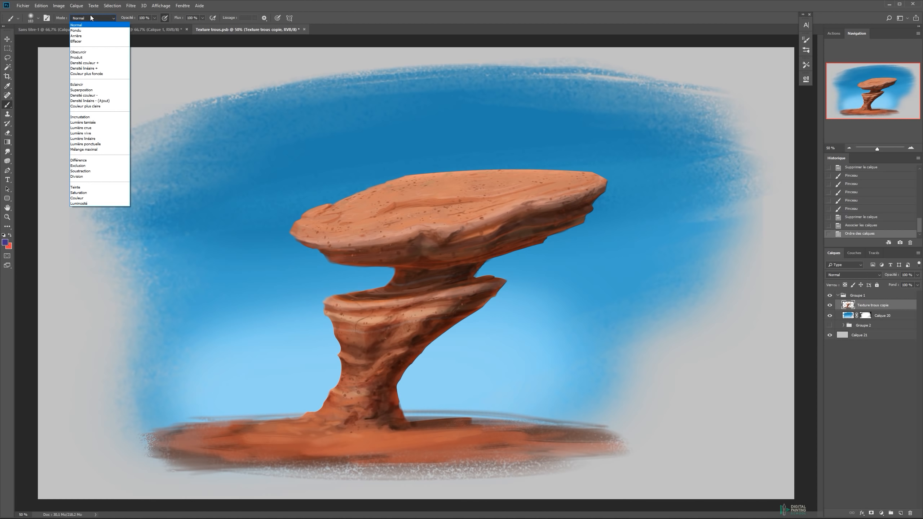
left_click(84, 35)
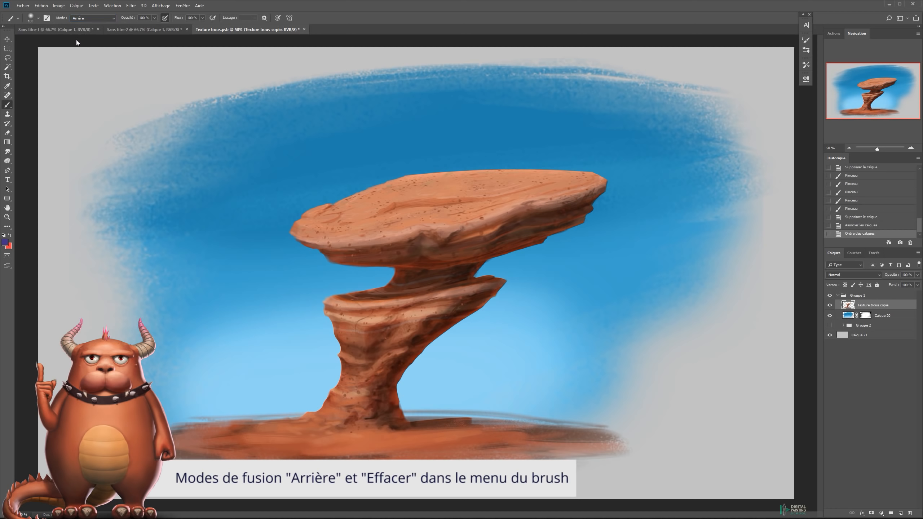
key("n")
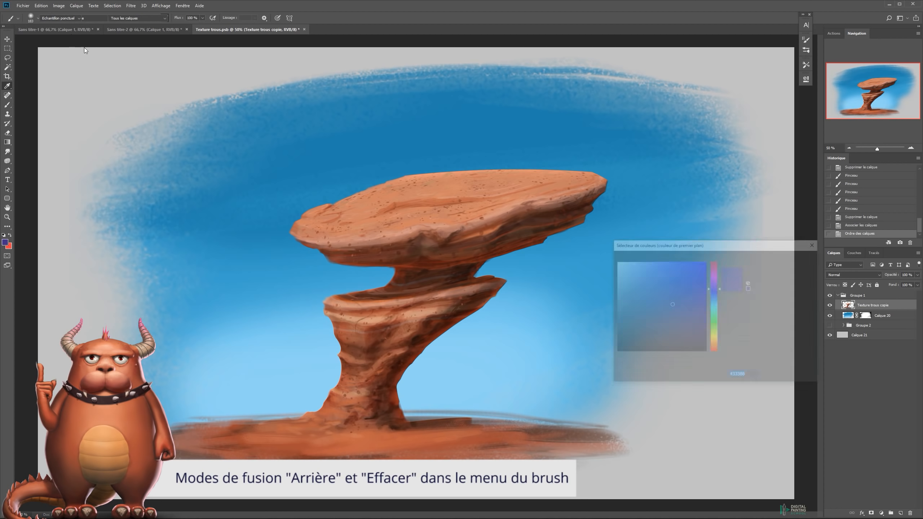
left_click(706, 261)
left_click(713, 325)
left_click_drag(733, 327, 731, 334)
left_click_drag(687, 297, 706, 286)
left_click(770, 258)
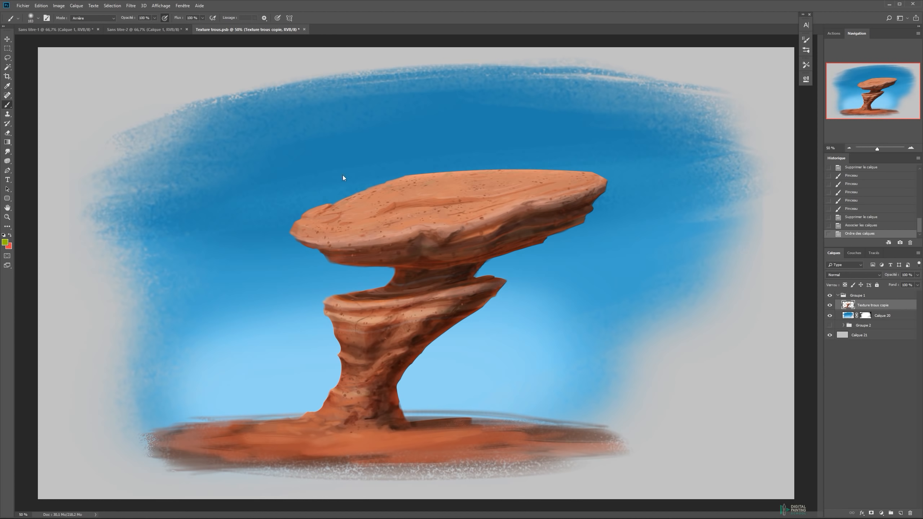
Step: Add a new layer beneath the Texture trous copie layer and paint green strokes behind the rock
key("ctrl+shift+n")
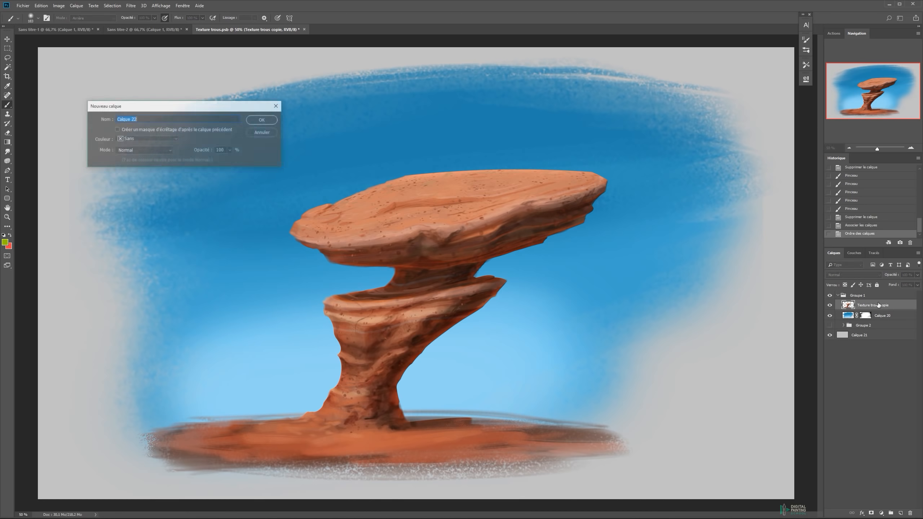
key("Return")
key("ctrl+bracketleft")
mouse_move(392, 272)
left_mouse_down()
mouse_move(433, 242)
mouse_move(268, 258)
left_mouse_up()
mouse_move(389, 178)
left_mouse_down()
mouse_move(451, 113)
mouse_move(497, 276)
left_mouse_up()
Step: Merge the Texture trous copie layer down into the green layer, and revert to the history state before the new layer
key("v")
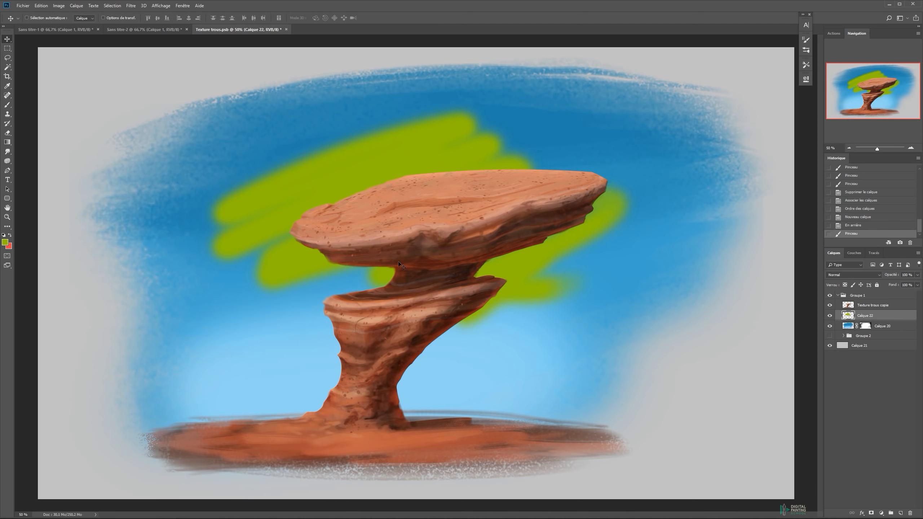
left_click(861, 304)
key("ctrl+e")
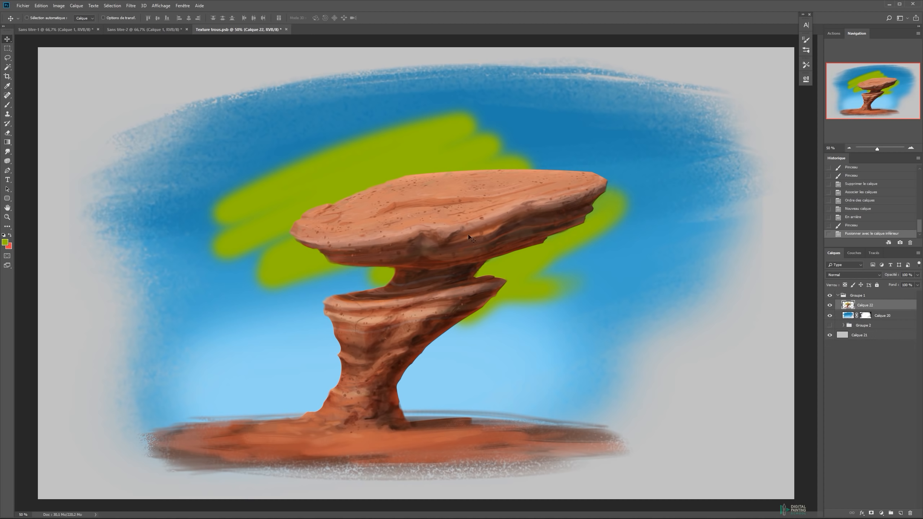
left_click(864, 208)
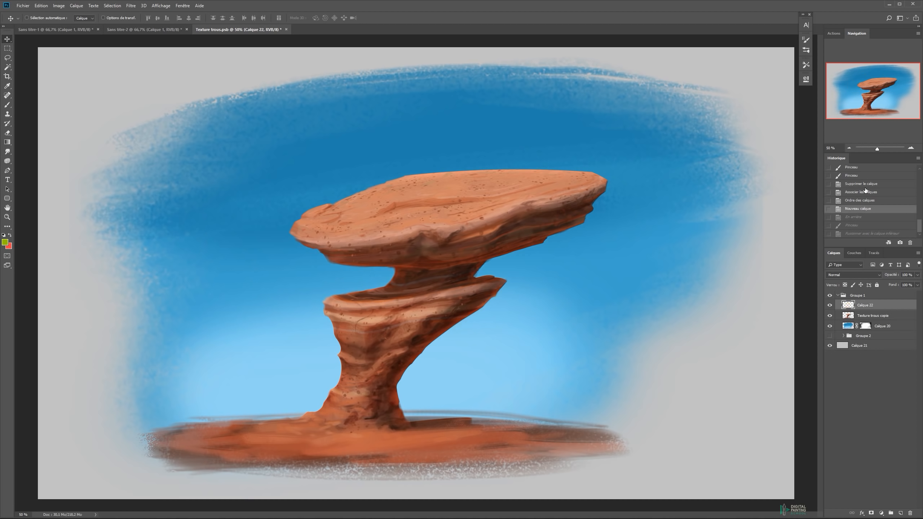
left_click(860, 200)
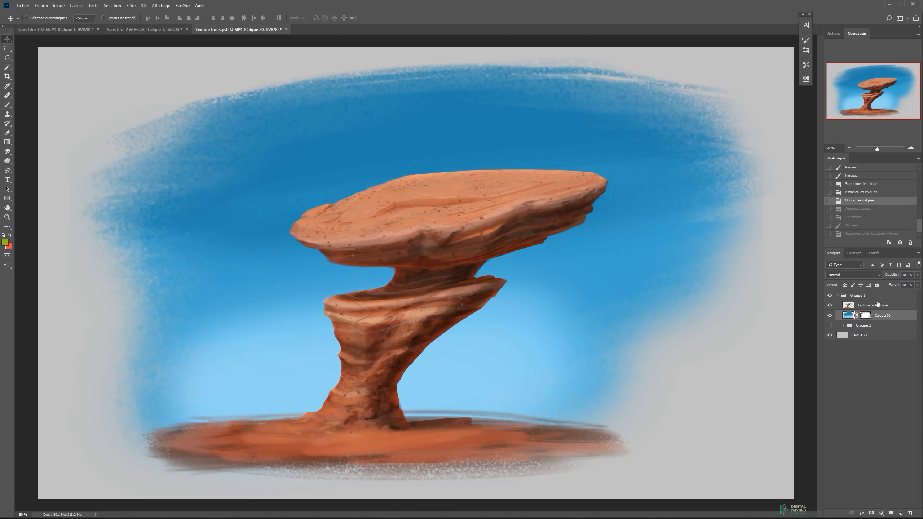
Step: Paint green in Arrière mode around the rock and ground on the Texture trous copie layer, and revert the strokes
key("b")
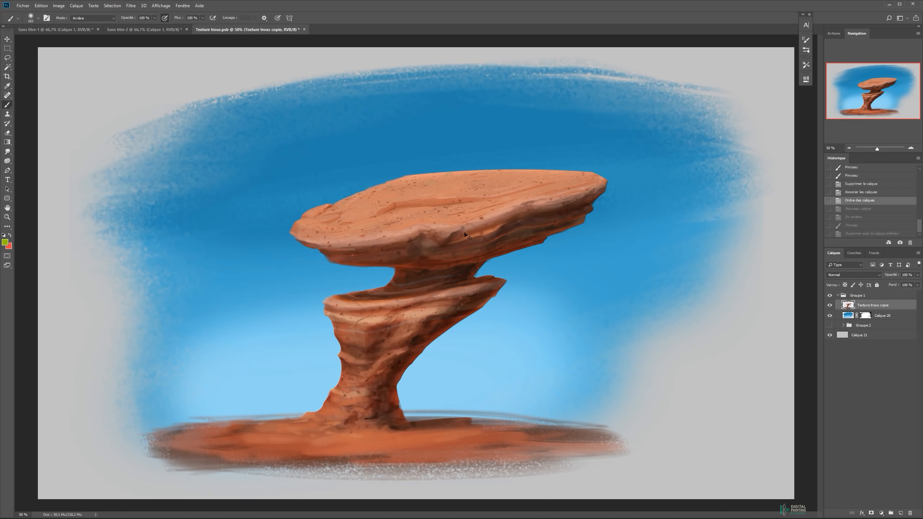
left_click(108, 19)
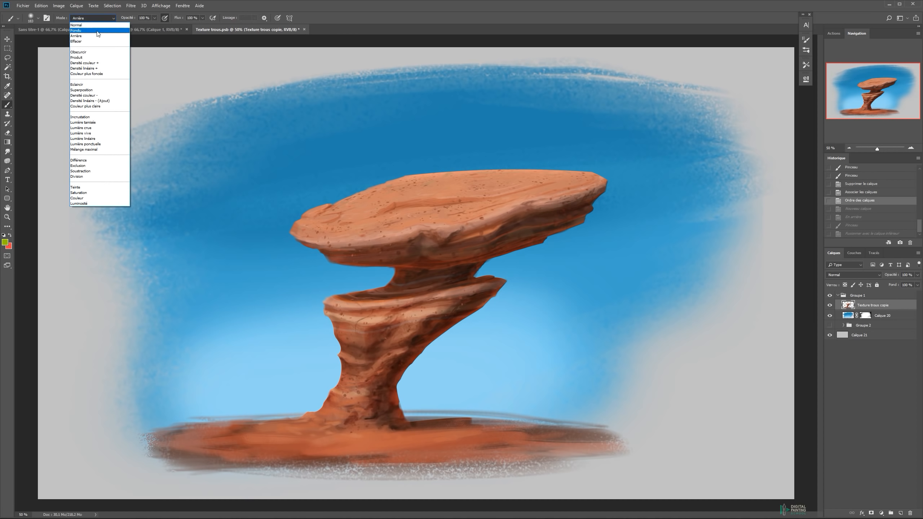
left_click(95, 37)
mouse_move(439, 180)
left_mouse_down()
mouse_move(384, 167)
mouse_move(296, 197)
mouse_move(267, 226)
mouse_move(408, 227)
mouse_move(300, 231)
mouse_move(339, 255)
mouse_move(433, 257)
mouse_move(317, 259)
left_mouse_up()
mouse_move(391, 265)
left_mouse_down()
mouse_move(334, 277)
mouse_move(423, 342)
mouse_move(465, 239)
mouse_move(613, 193)
mouse_move(330, 173)
mouse_move(289, 202)
left_mouse_up()
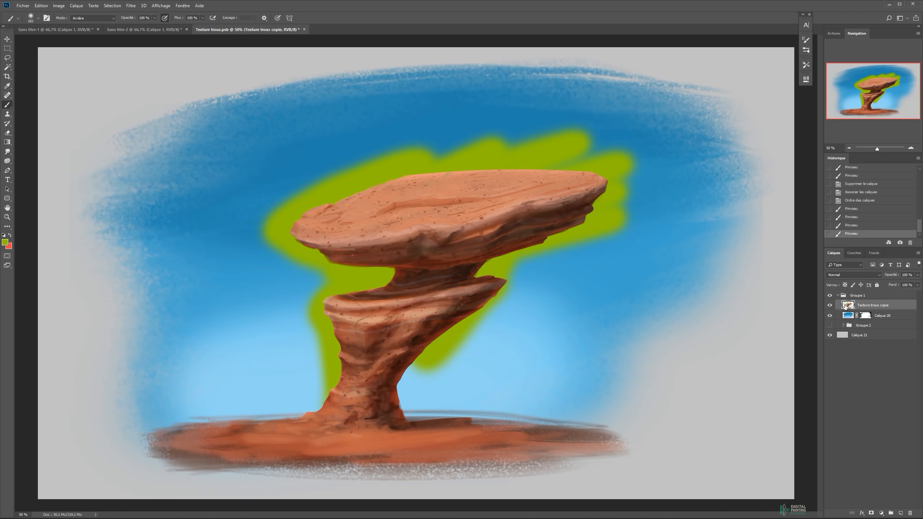
mouse_move(482, 311)
left_mouse_down()
mouse_move(224, 408)
mouse_move(530, 418)
mouse_move(484, 439)
mouse_move(205, 462)
mouse_move(589, 446)
left_mouse_up()
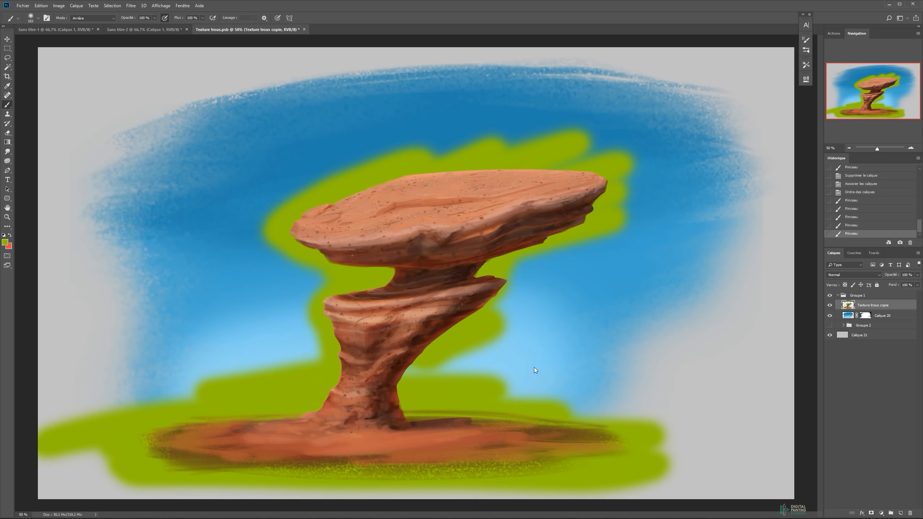
left_click(852, 191)
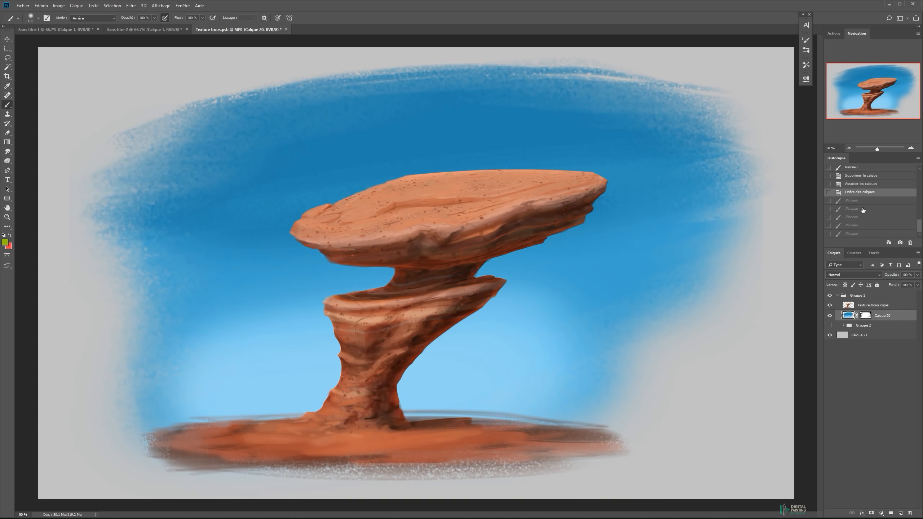
Step: Show Groupe 2 with its clipped layers above the Calque 20 sky layer in place of the hidden Texture trous copie layer
key("e")
left_click(505, 178)
key("v")
key("b")
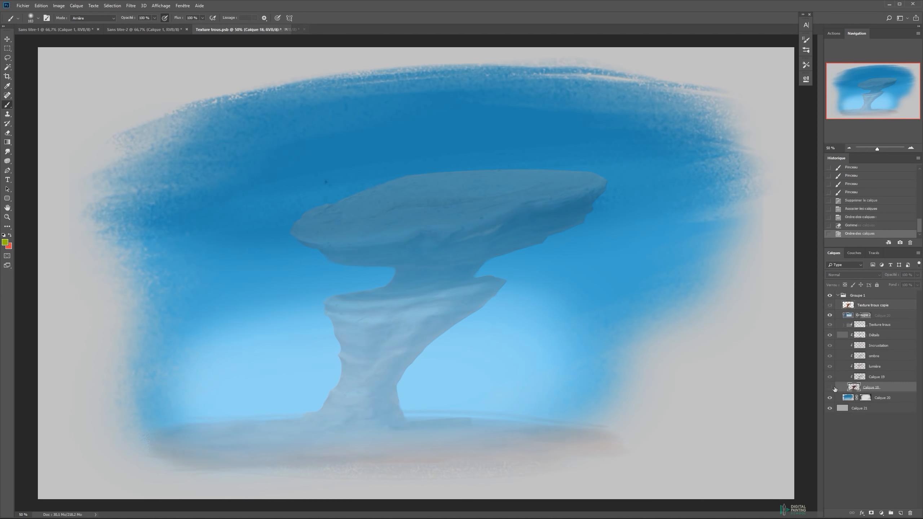
key("v")
mouse_move(829, 325)
left_mouse_down()
mouse_move(830, 376)
mouse_move(829, 325)
left_mouse_up()
key("b")
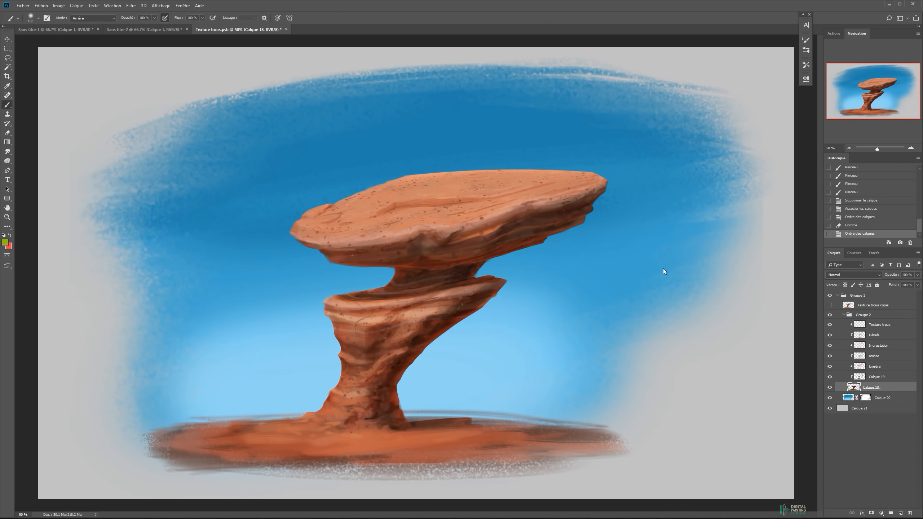
Step: Select the Smoke brush and pick up the rock's flat brown base colour, hiding and restoring the clipped layers above Calque 18
right_click(403, 202)
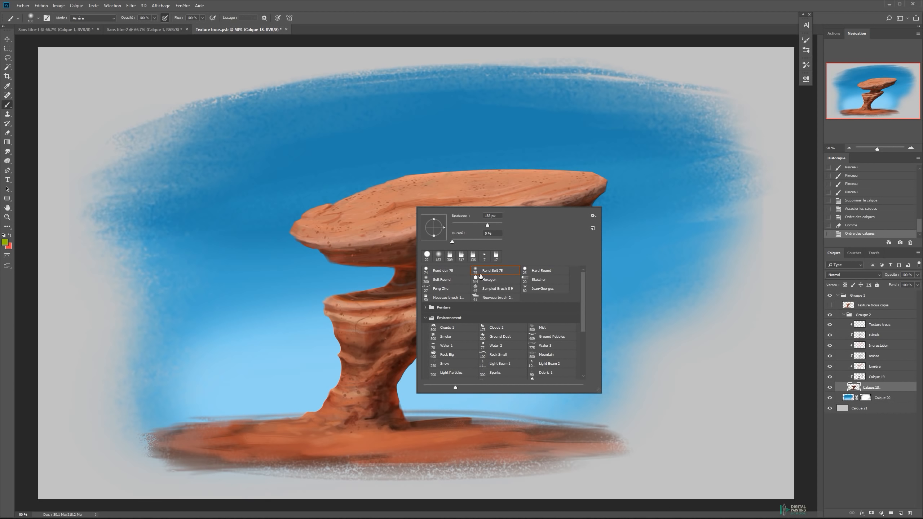
left_click(443, 337)
left_click_drag(347, 251, 315, 255)
left_click_drag(829, 324, 829, 377)
left_click_drag(830, 324, 829, 376)
Step: Paint ragged edges in Arrière mode around the rock's upper slab, the neck and the pillar's left side on Calque 18
mouse_move(336, 252)
left_mouse_down()
mouse_move(341, 205)
mouse_move(393, 177)
left_mouse_up()
left_click_drag(391, 184, 545, 183)
left_click_drag(316, 254, 396, 265)
mouse_move(538, 236)
left_mouse_down()
mouse_move(489, 249)
mouse_move(569, 215)
left_mouse_up()
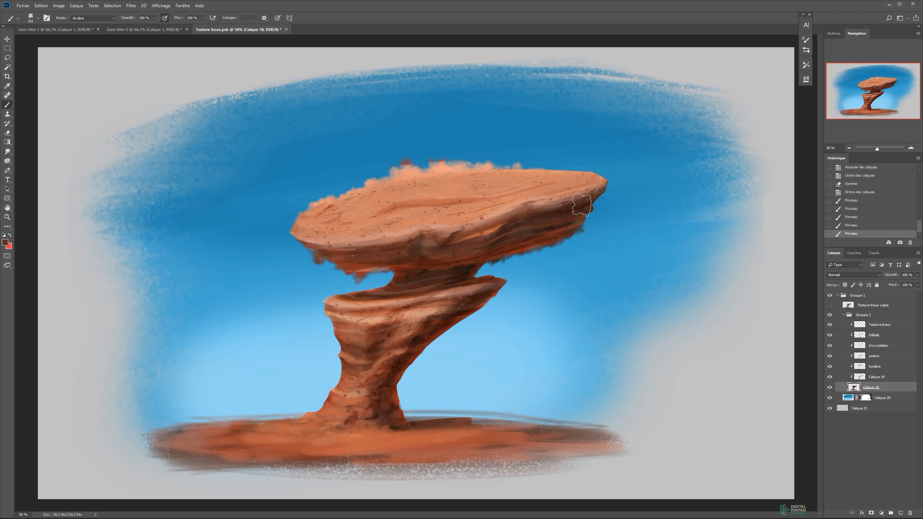
left_click_drag(561, 211, 596, 178)
mouse_move(594, 171)
left_mouse_down()
mouse_move(568, 165)
mouse_move(583, 169)
mouse_move(566, 184)
left_mouse_up()
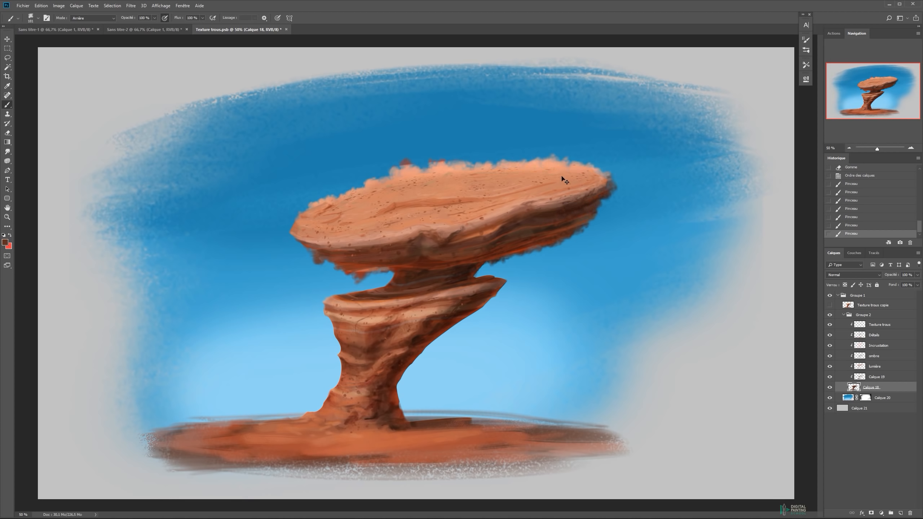
mouse_move(396, 267)
left_mouse_down()
mouse_move(356, 294)
mouse_move(334, 297)
mouse_move(336, 313)
mouse_move(324, 298)
mouse_move(330, 348)
left_mouse_up()
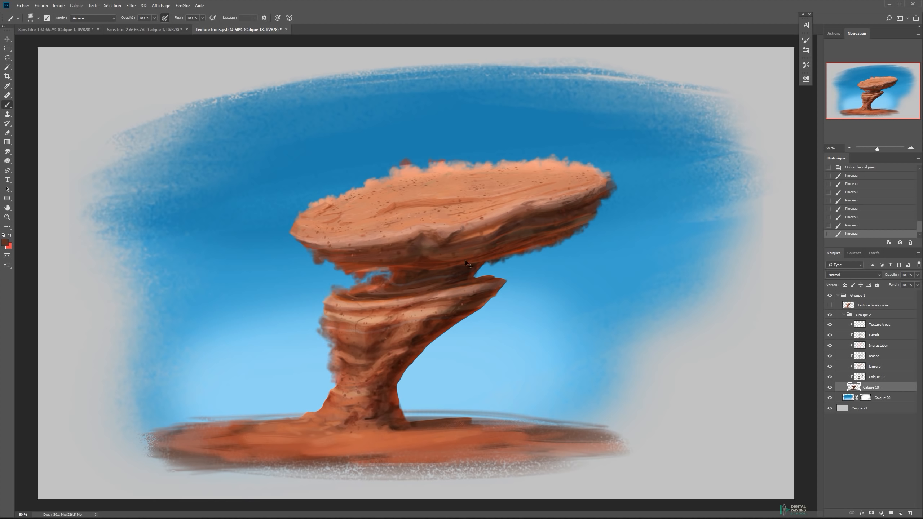
left_click_drag(316, 306, 329, 326)
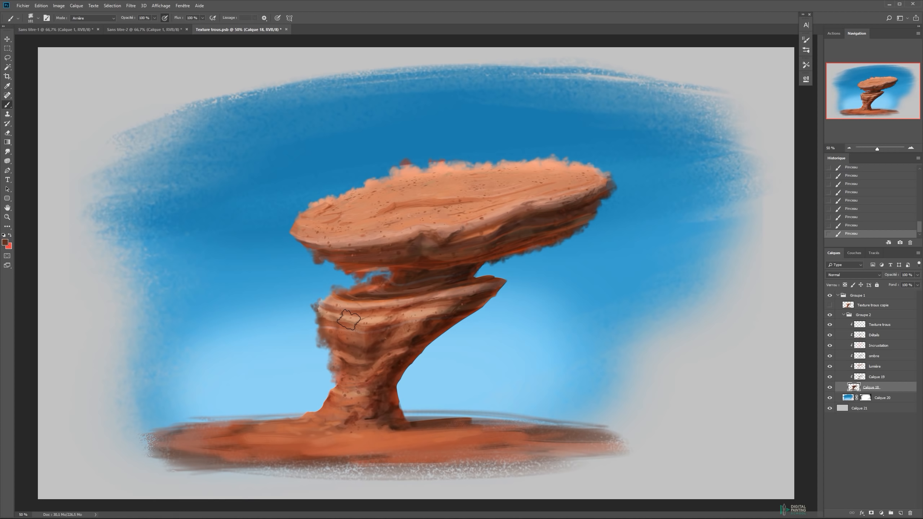
Step: Erase the ragged paint along the pillar's left side, and toggle the last eraser stroke to compare it
key("e")
left_click_drag(350, 207, 360, 208)
mouse_move(306, 327)
left_mouse_down()
mouse_move(317, 352)
mouse_move(310, 324)
mouse_move(323, 356)
mouse_move(305, 321)
mouse_move(327, 367)
left_mouse_up()
key("ctrl+z")
key("ctrl+z")
key("b")
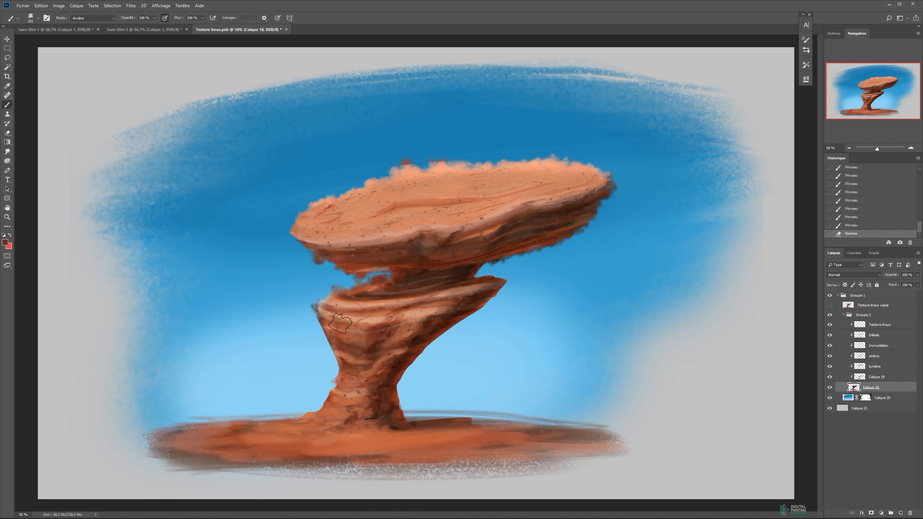
Step: Try erasing the pillar's left edge with a textured eraser brush, and undo the last stroke
key("e")
right_click(330, 291)
left_click(374, 411)
left_click(279, 280)
mouse_move(302, 301)
left_mouse_down()
mouse_move(313, 326)
mouse_move(329, 370)
mouse_move(315, 343)
mouse_move(327, 362)
left_mouse_up()
key("F5")
key("F5")
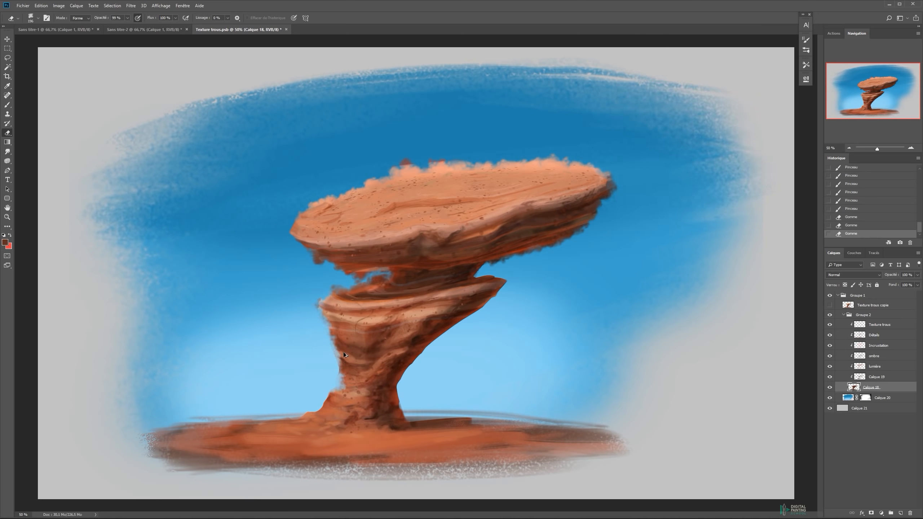
key("ctrl+z")
Step: Switch the eraser to a hard round brush and clean the pillar's left edge to a smooth contour
right_click(441, 258)
left_click(476, 320)
left_click(303, 326)
left_click_drag(315, 318, 339, 383)
left_click_drag(318, 321, 337, 371)
Step: Sample the flat brown with the clipped layers hidden, and roughen the pillar's left edge in Arrière mode with all layers shown
key("b")
key("x")
left_click_drag(829, 324, 829, 377)
left_click(387, 243, "alt")
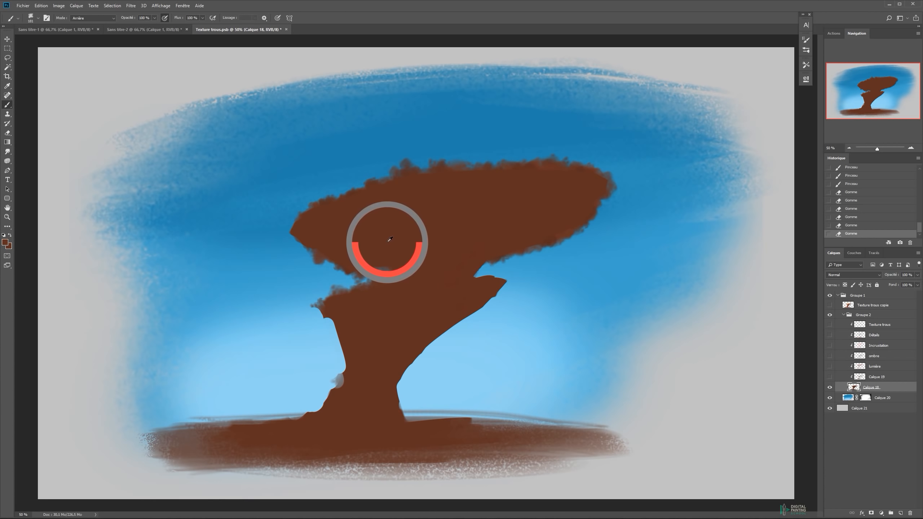
left_click_drag(830, 327, 829, 377)
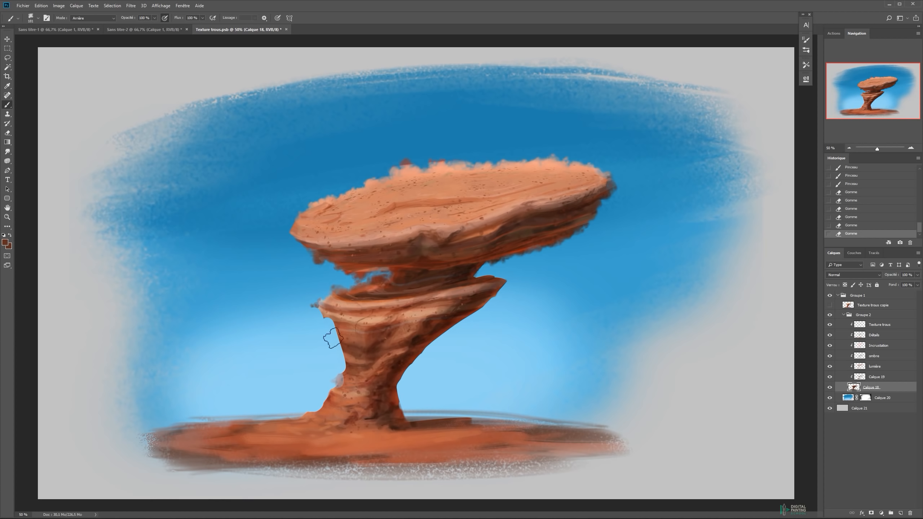
left_click_drag(347, 333, 345, 378)
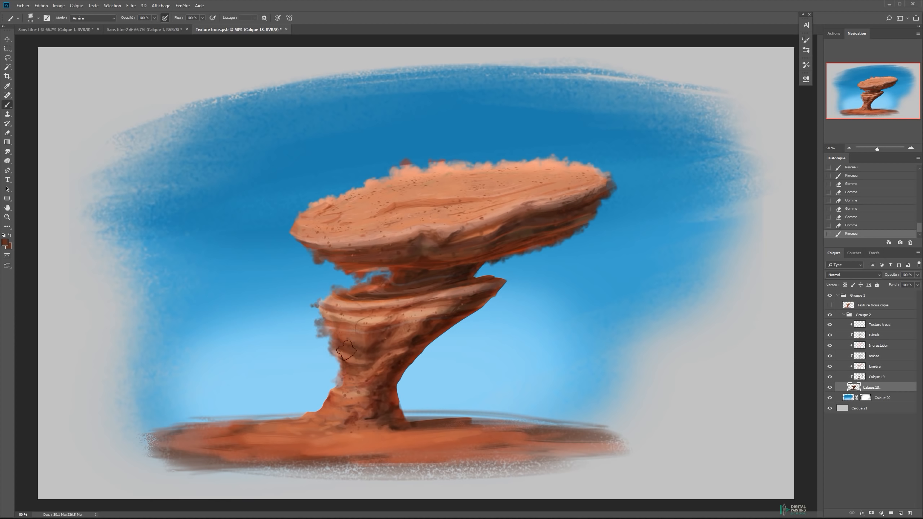
Step: Paint a ragged brown edge in Arrière mode along the pillar's right side below the ledge
key("v")
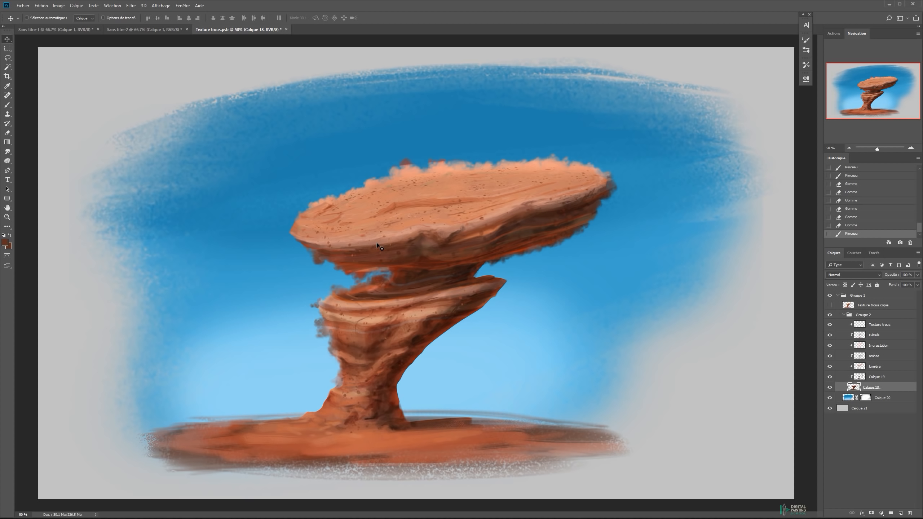
key("b")
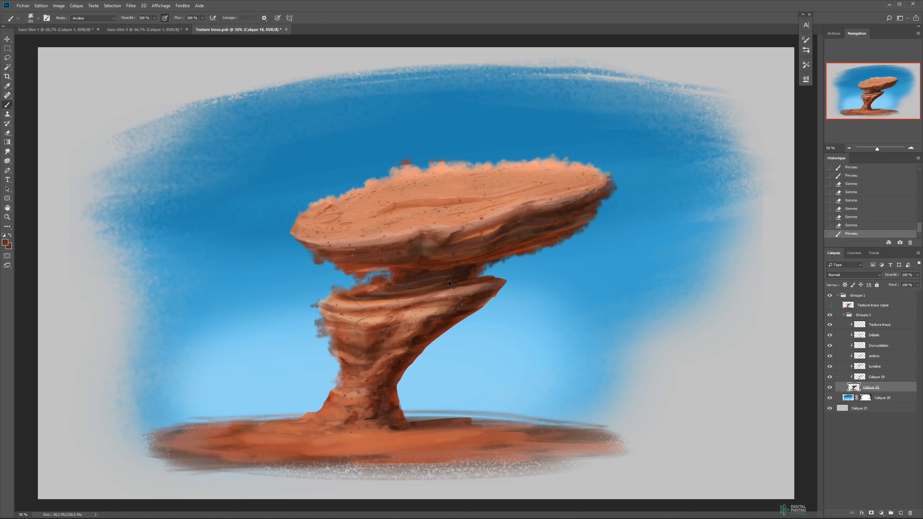
mouse_move(459, 321)
left_mouse_down()
mouse_move(489, 294)
mouse_move(428, 345)
left_mouse_up()
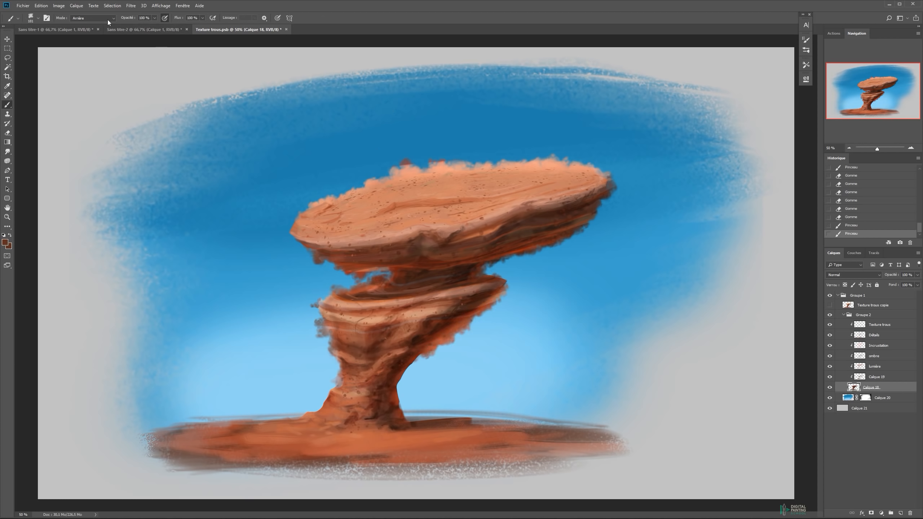
Step: Set the brush mode to Effacer and carve a rough edge along the pillar's right side down to the ground
left_click(87, 18)
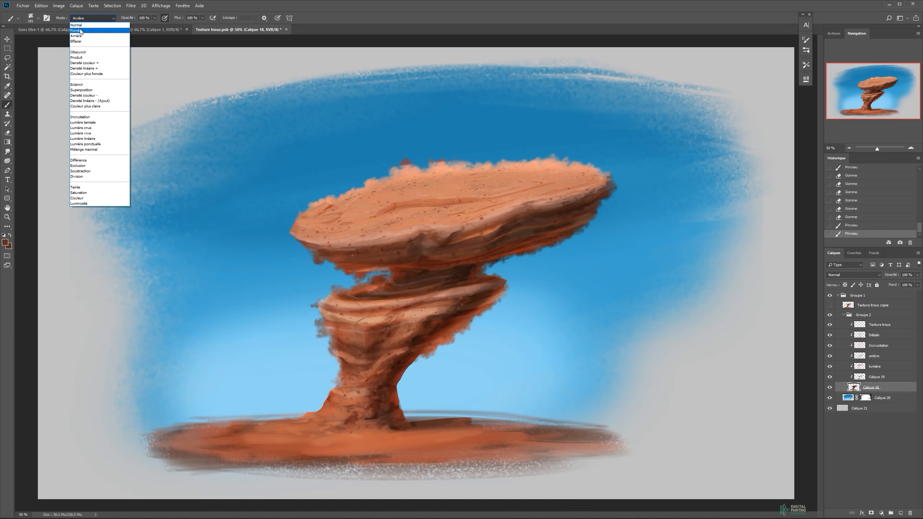
left_click(80, 42)
mouse_move(484, 312)
left_mouse_down()
mouse_move(445, 352)
mouse_move(428, 348)
left_mouse_up()
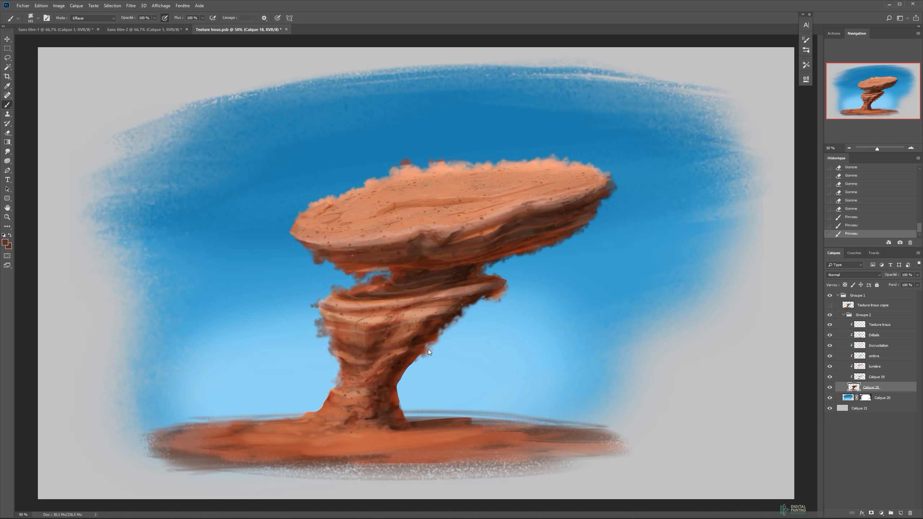
left_click_drag(402, 379, 400, 384)
mouse_move(474, 310)
left_mouse_down()
mouse_move(430, 361)
mouse_move(442, 353)
mouse_move(414, 366)
mouse_move(409, 390)
mouse_move(358, 316)
mouse_move(342, 377)
mouse_move(384, 396)
mouse_move(403, 392)
mouse_move(407, 415)
left_mouse_up()
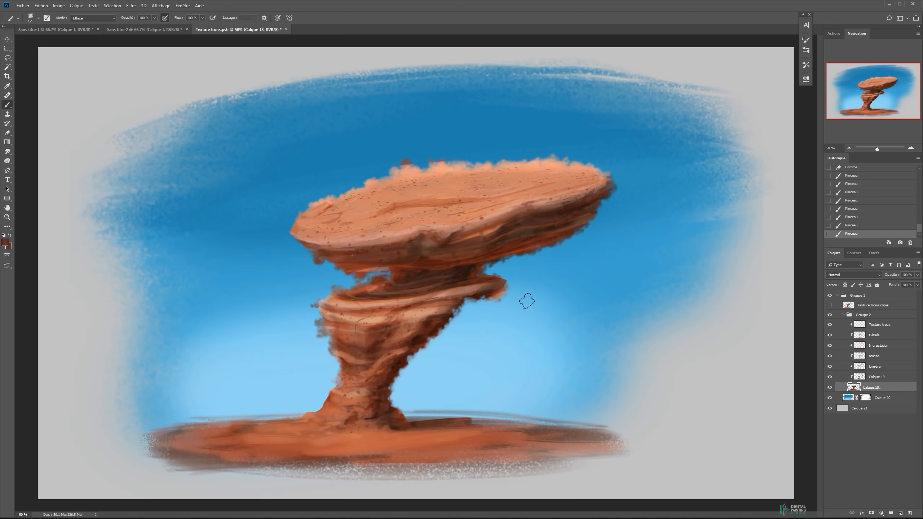
Step: Switch the brush mode to Normal and back to Effacer
left_click(100, 19)
left_click(87, 20)
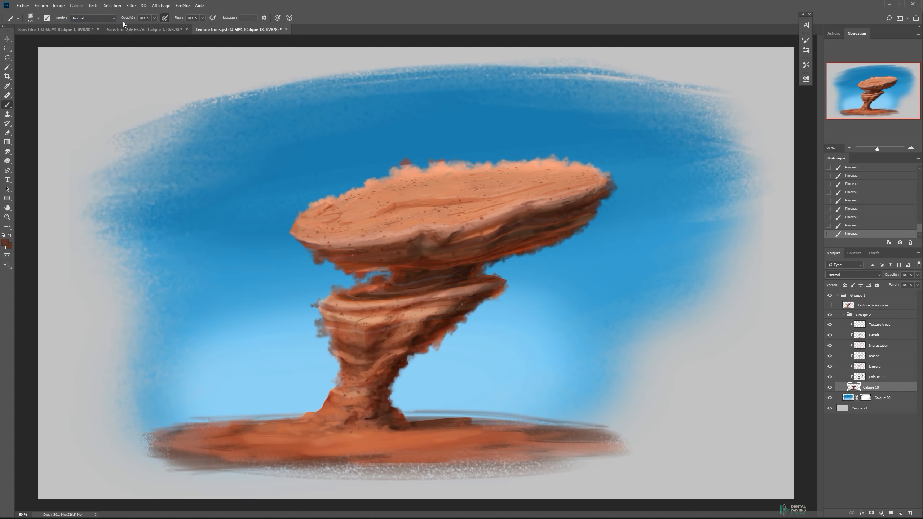
left_click(112, 18)
left_click(101, 42)
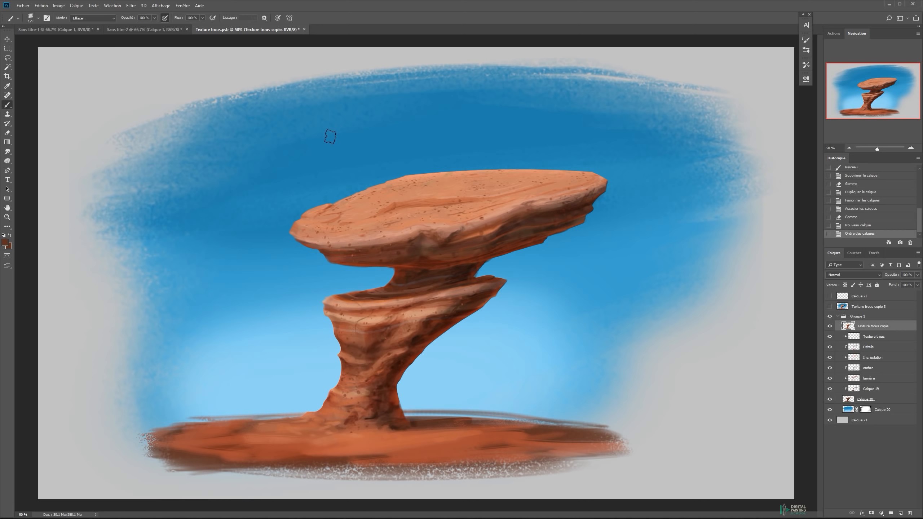
Step: Examine how the brush presets are organised into groups, including the brushes in the Spécial group
right_click(405, 133)
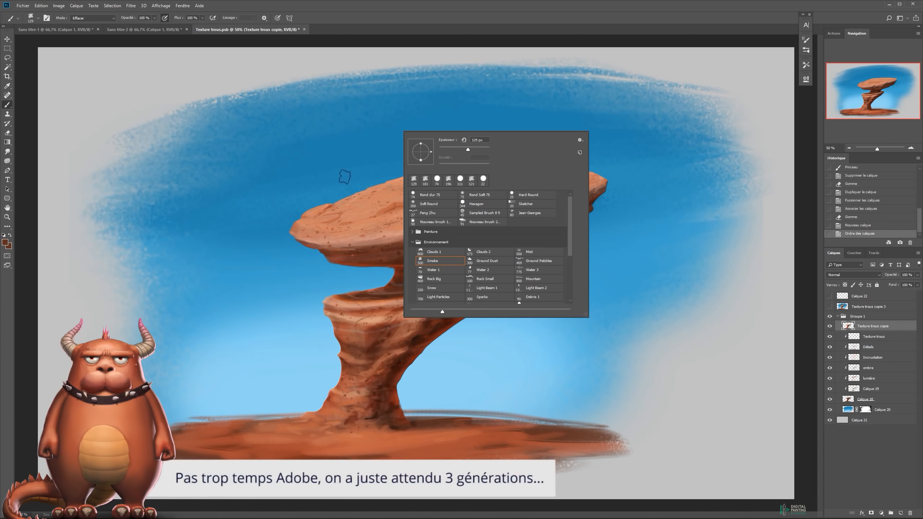
left_click(415, 243)
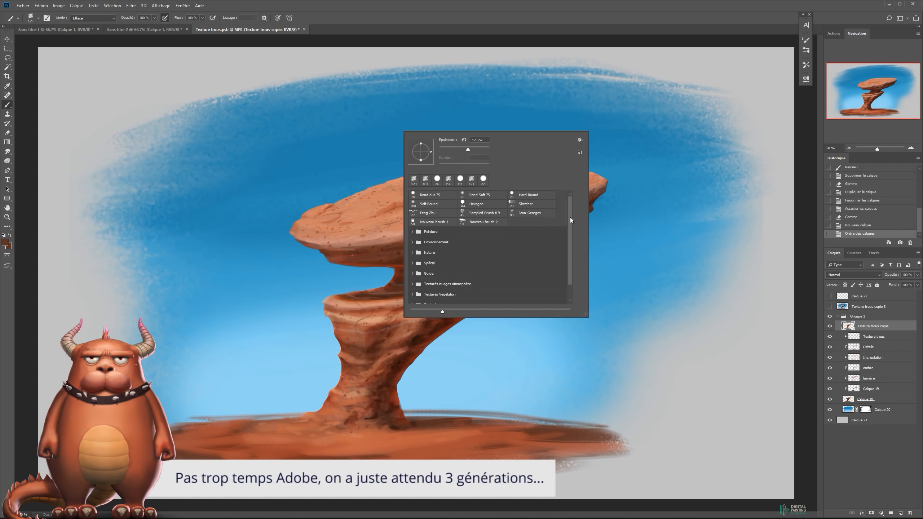
scroll(547, 228, "down", 2)
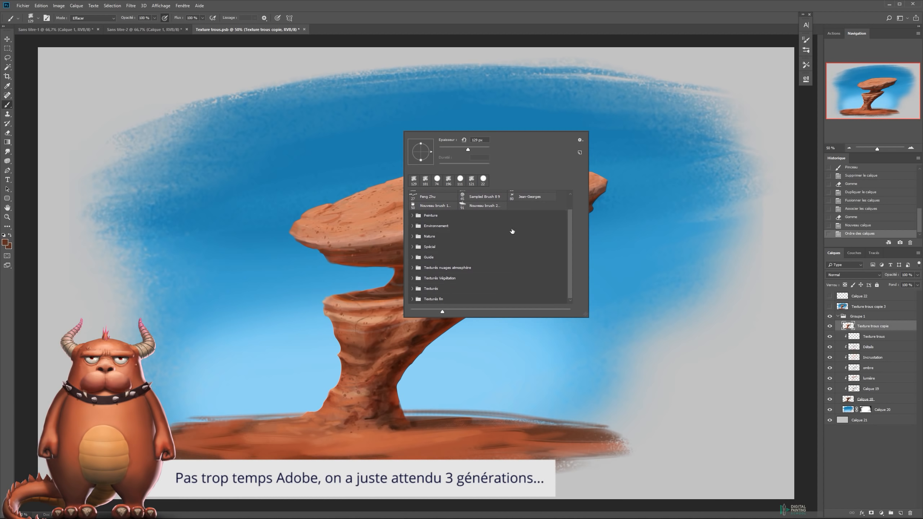
left_click(413, 247)
left_click_drag(570, 227, 569, 239)
scroll(417, 239, "down", 3)
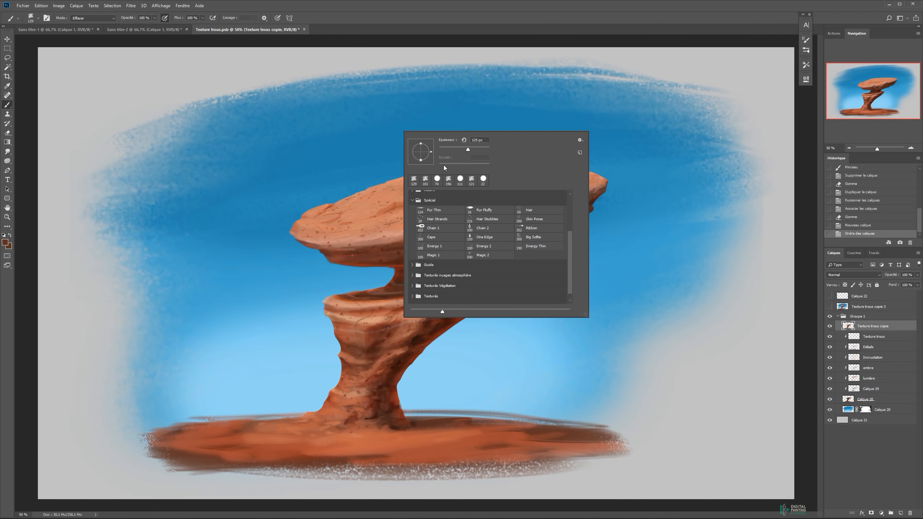
mouse_move(569, 249)
left_mouse_down()
mouse_move(575, 223)
mouse_move(562, 206)
left_mouse_up()
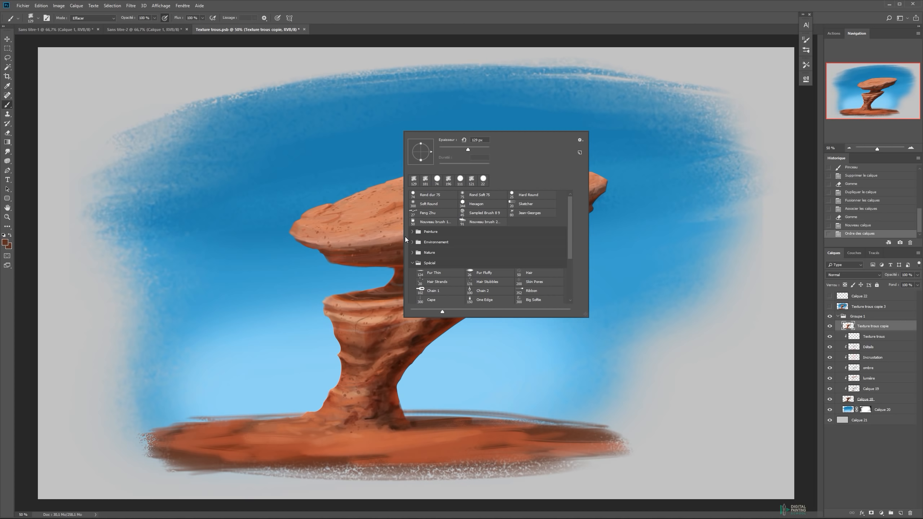
left_click(419, 264)
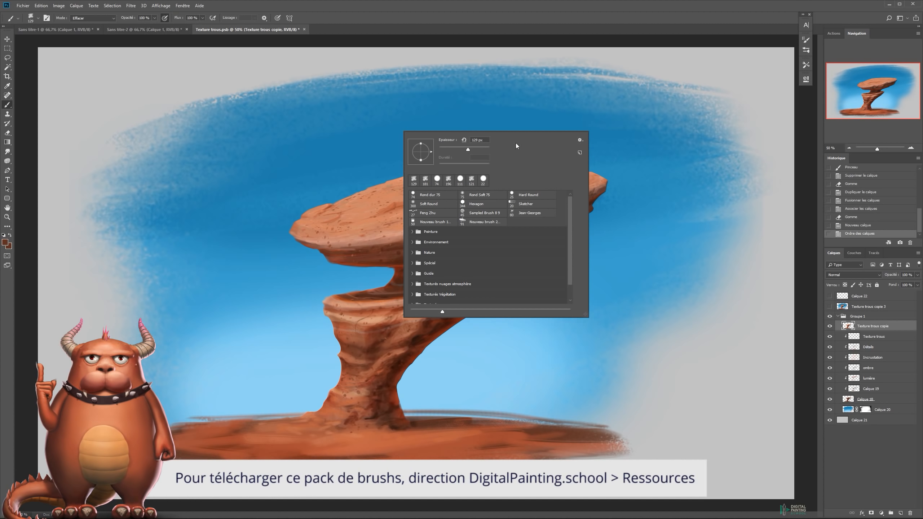
Step: Open the preset manager for brushes and create a new group named Test
left_click(580, 140)
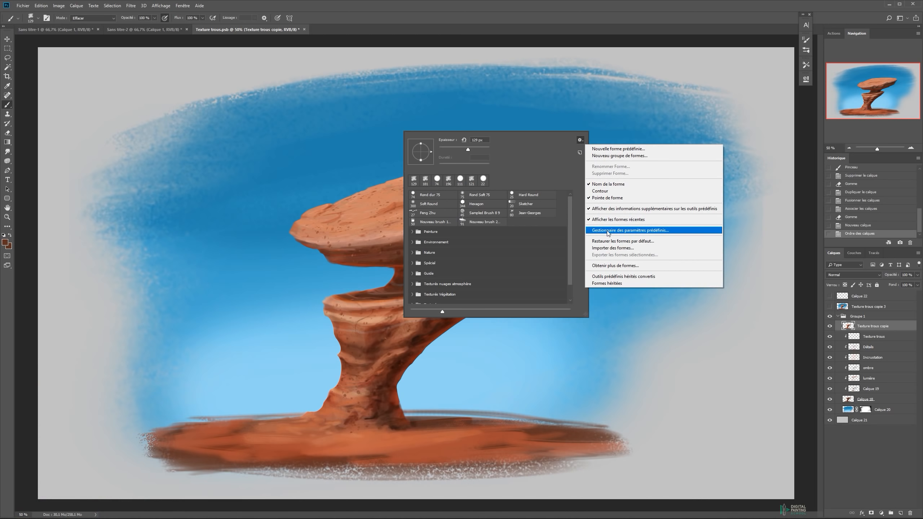
left_click(622, 230)
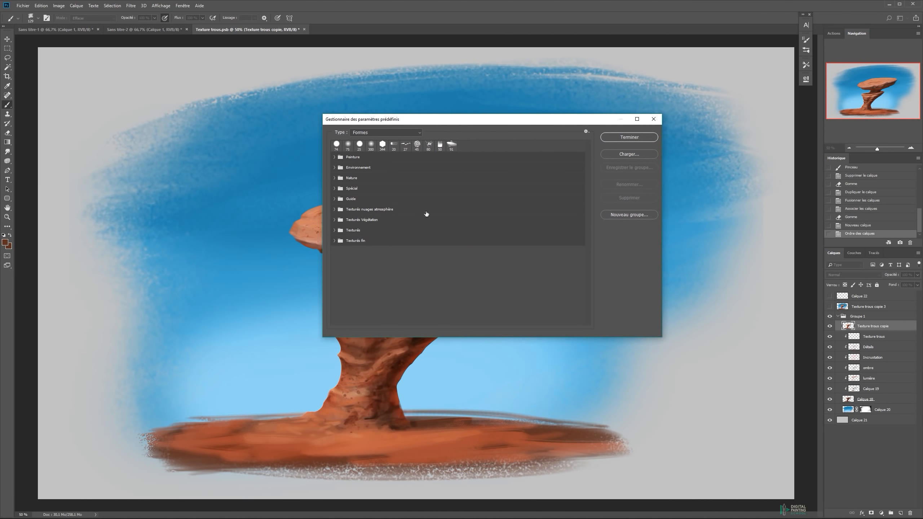
left_click(641, 214)
type("Test")
key("Return")
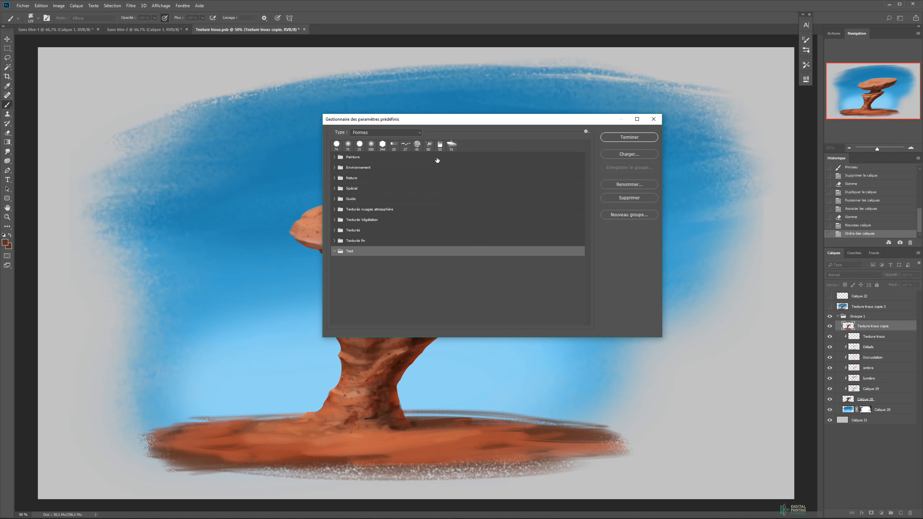
Step: Try to move the 45 px brush among the ungrouped presets, and expand the Texturés nuages atmosphère and Guide groups
mouse_move(417, 145)
left_mouse_down()
mouse_move(386, 241)
mouse_move(345, 252)
mouse_move(402, 186)
mouse_move(405, 145)
left_mouse_up()
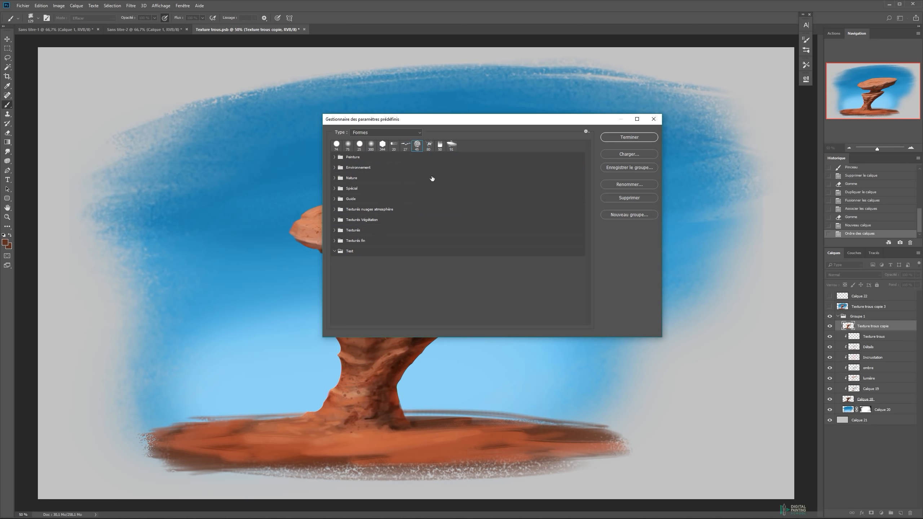
left_click(334, 209)
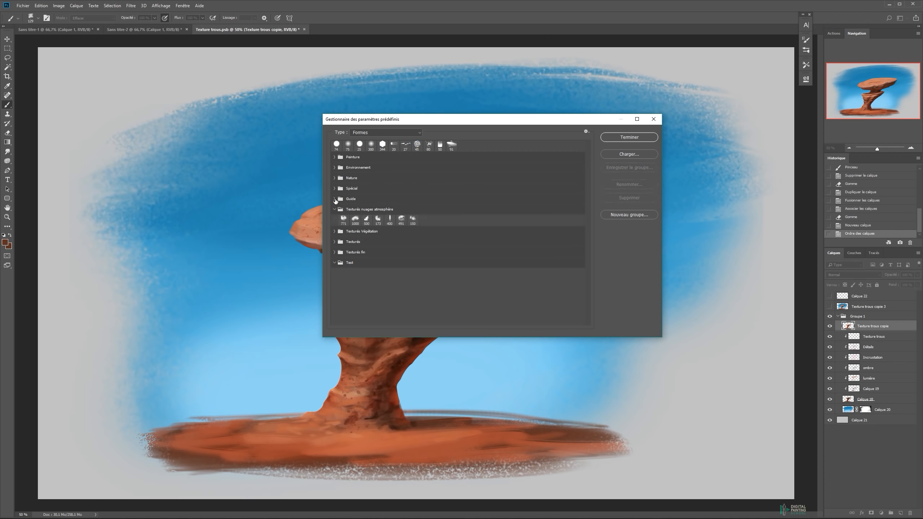
left_click(334, 200)
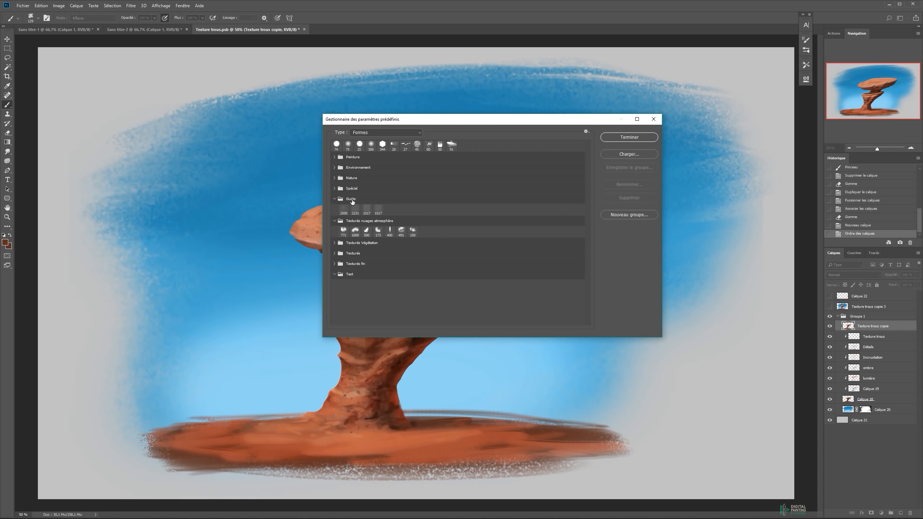
Step: Delete the Test brush group with all its brushes
right_click(351, 275)
left_click(347, 275)
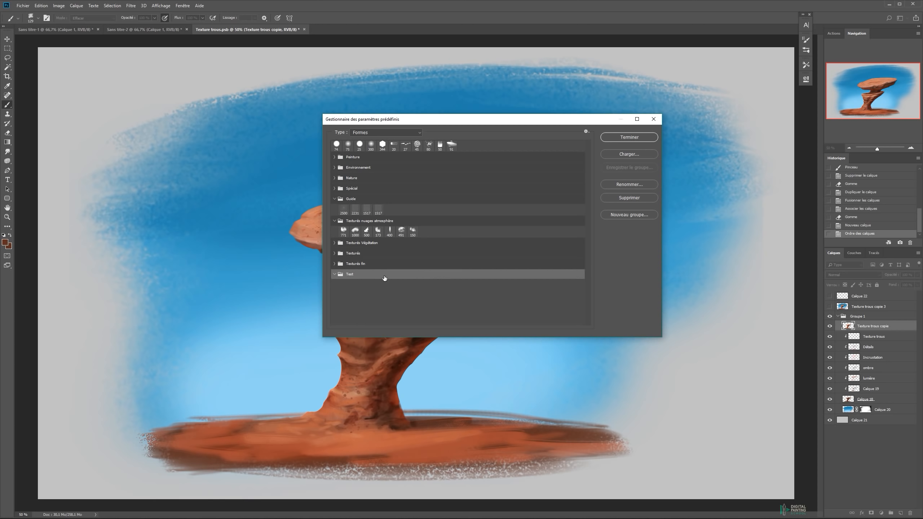
right_click(368, 276)
left_click(378, 287)
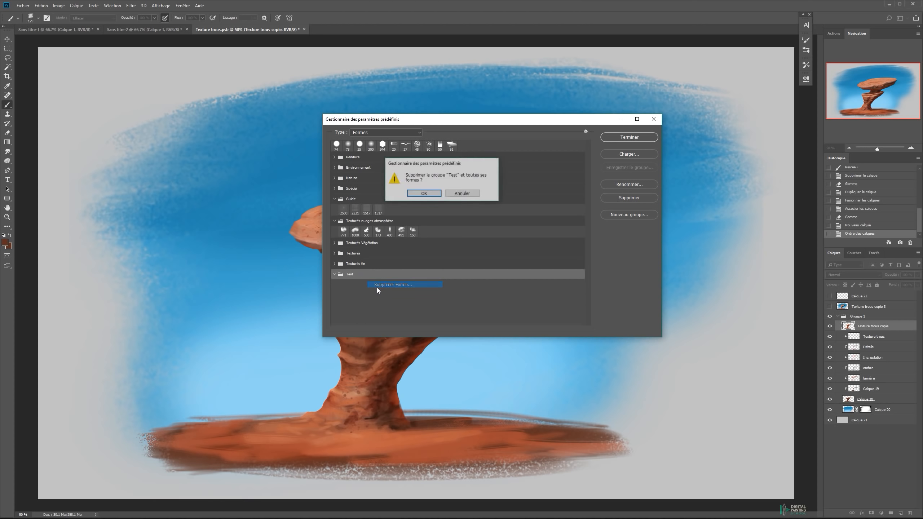
left_click(416, 197)
Step: Collapse the Texturés nuages atmosphère and Guide groups, and finish with the preset manager
left_click(334, 220)
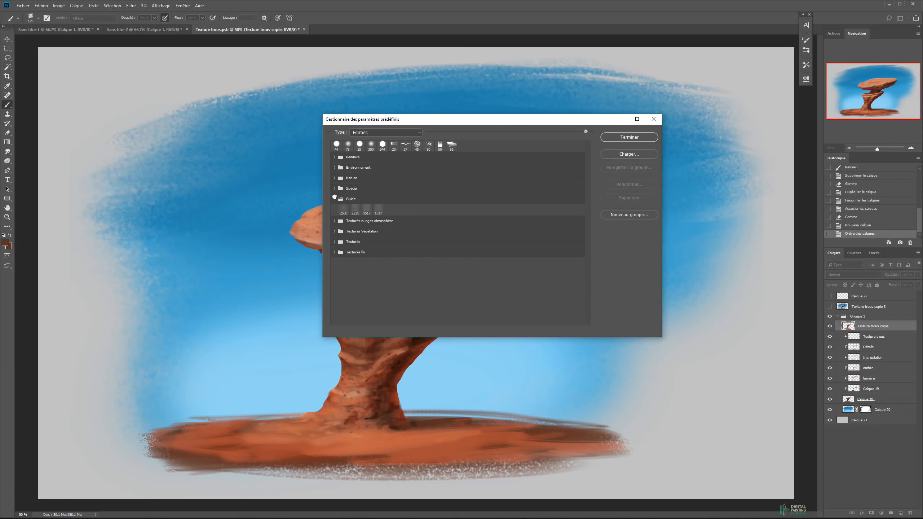
left_click(334, 198)
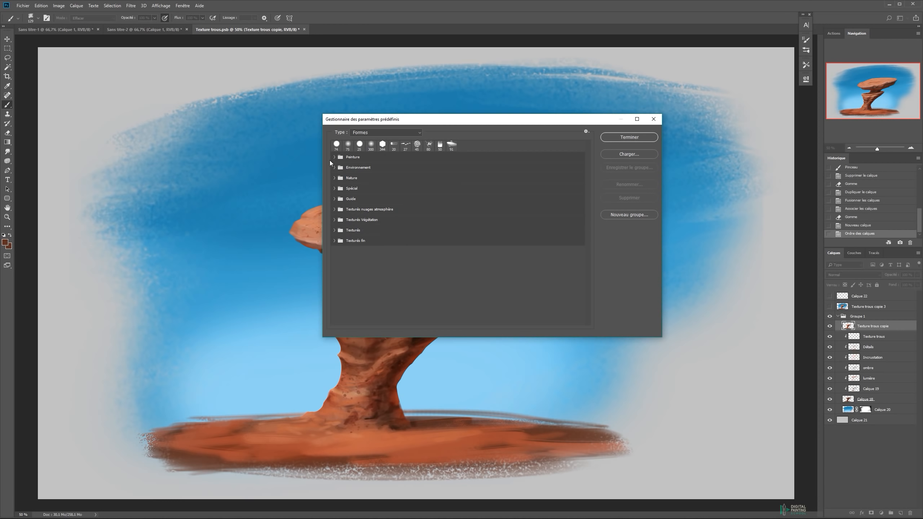
left_click(614, 137)
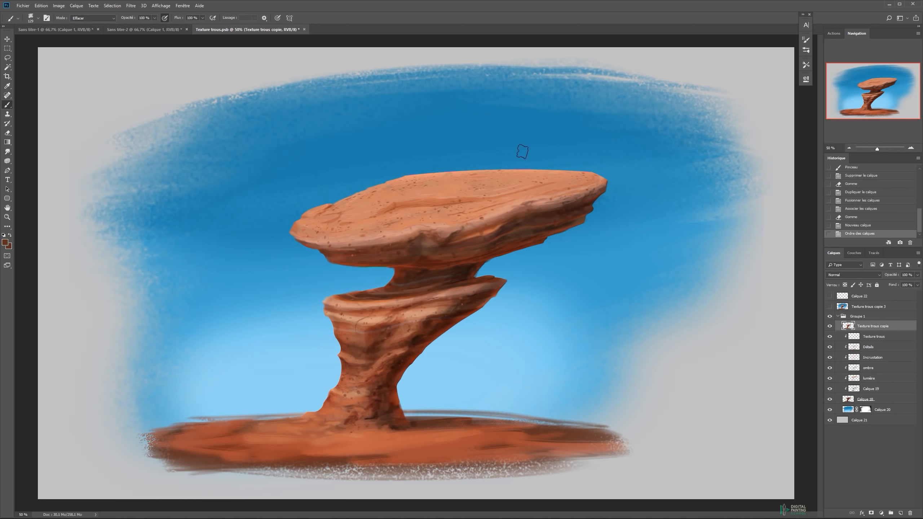
Step: Browse the brush groups in the brush preset picker down to Texturés fin
right_click(525, 148)
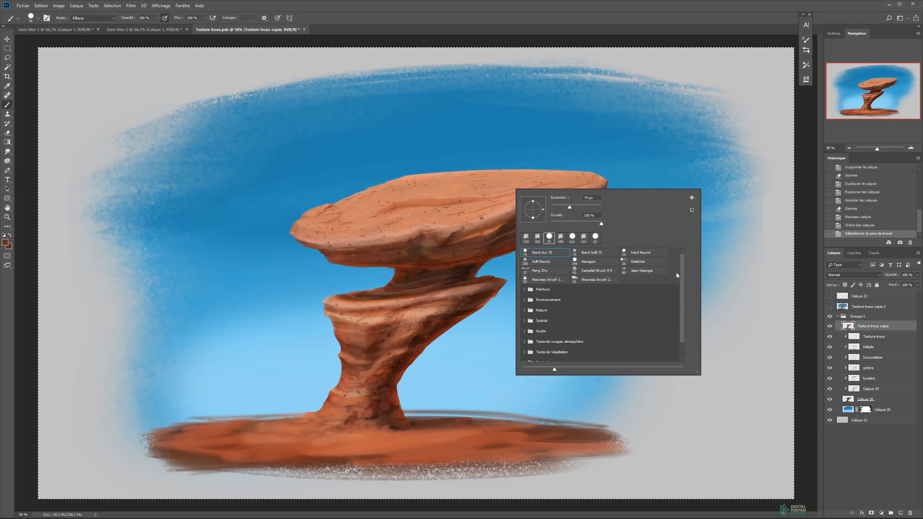
left_click_drag(682, 275, 681, 291)
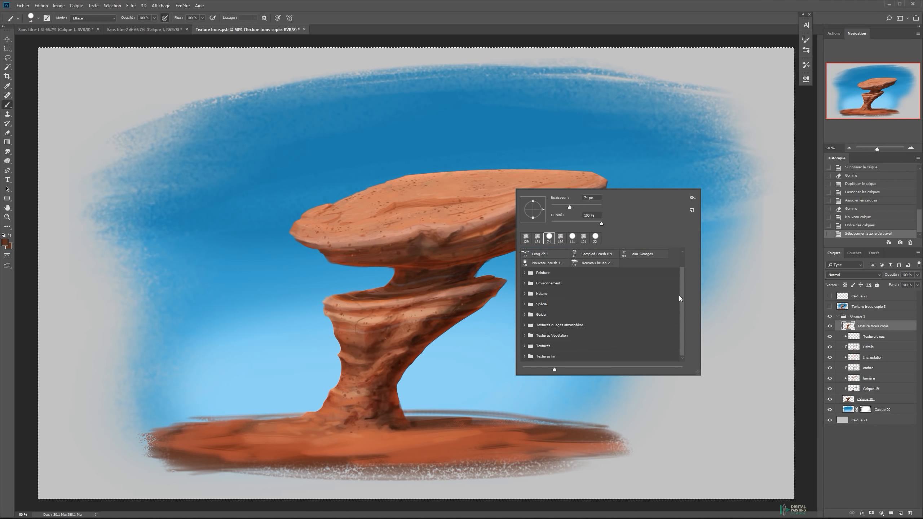
left_click(572, 352, "shift")
left_click(694, 198)
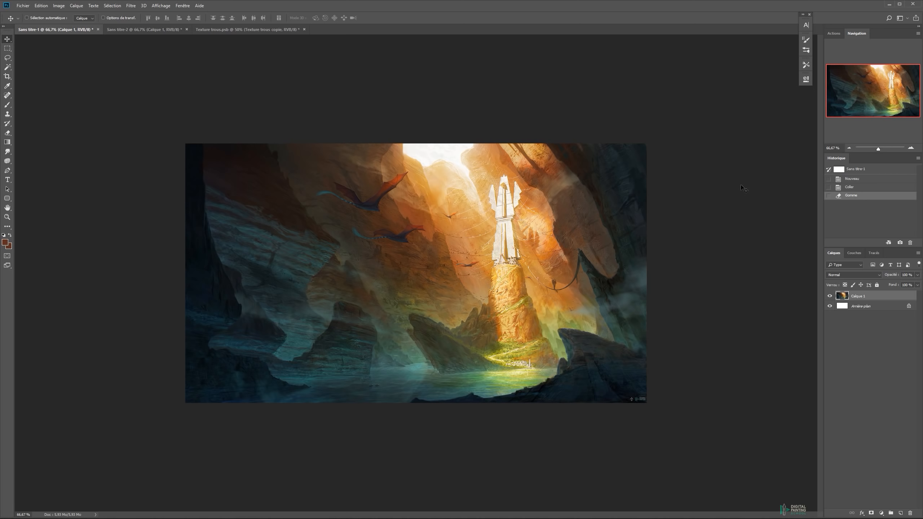
Step: In the Sans titre-1 cave painting, duplicate the Calque 1 layer and hide the original
key("ctrl+plus")
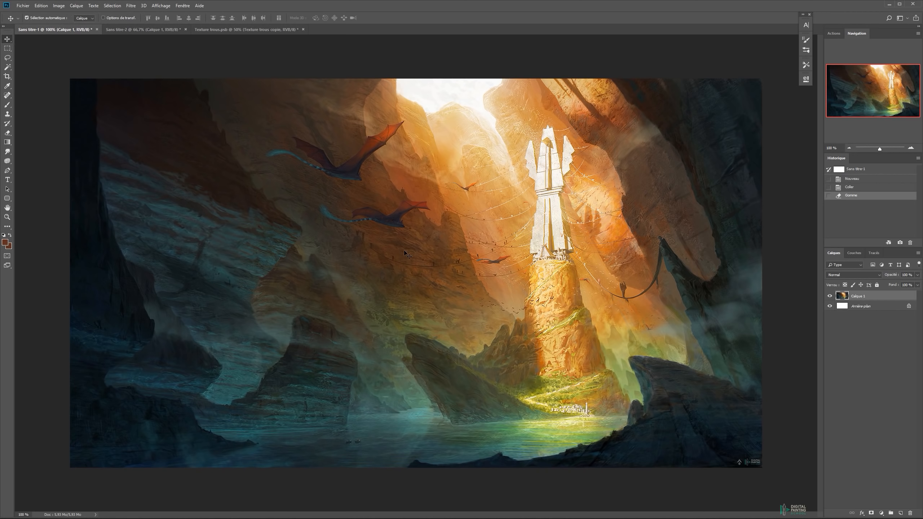
key("ctrl+j")
left_click(829, 306)
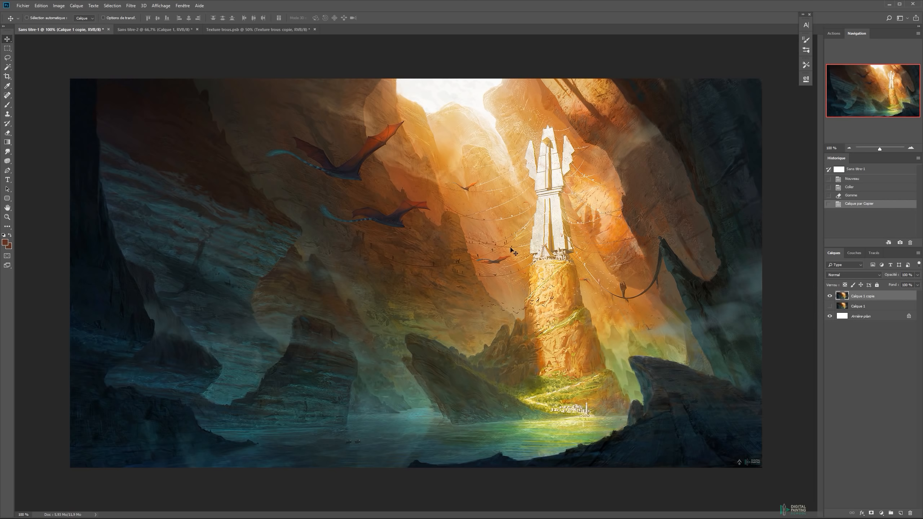
Step: Widen the cave painting's canvas symmetrically with the Crop tool, adding an equal empty strip on both sides
key("ctrl+space")
left_click(450, 226, "ctrl+alt")
key("ctrl+space")
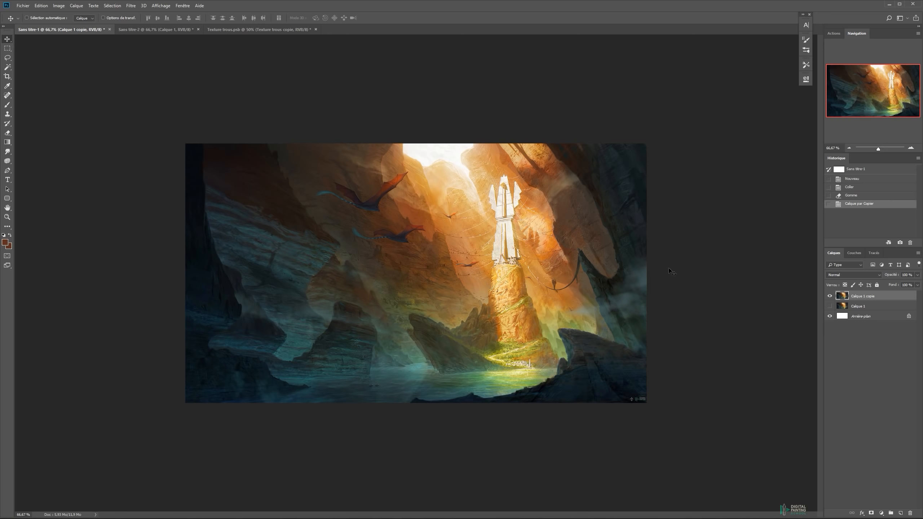
key("c")
left_click_drag(650, 269, 727, 268)
key("Return")
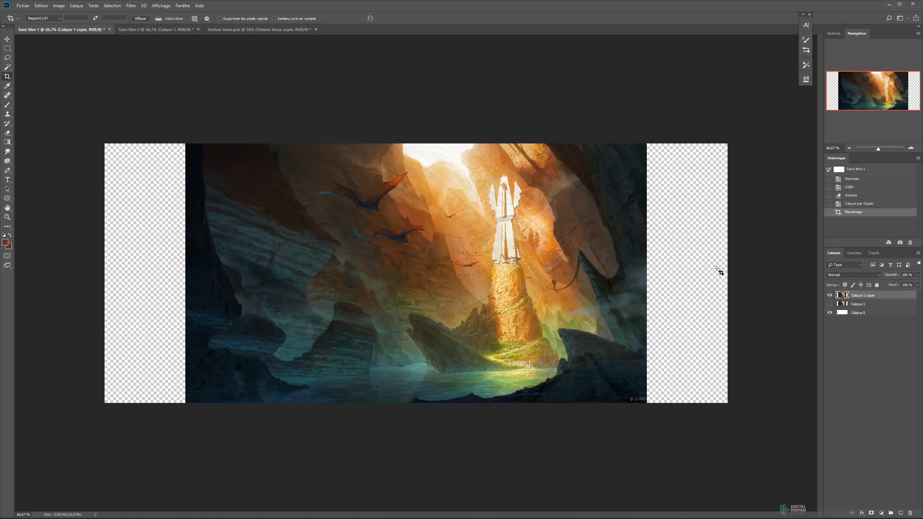
key("v")
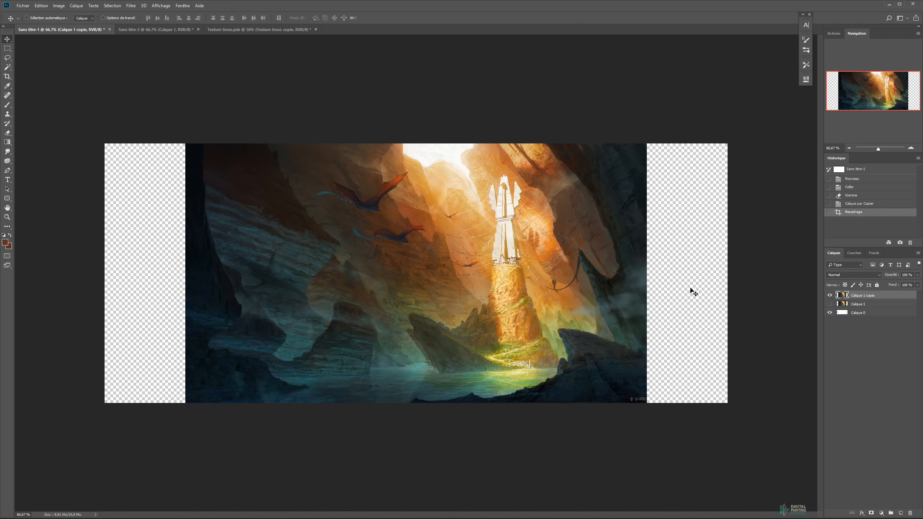
key("ctrl+t")
key("Escape")
left_click(8, 78)
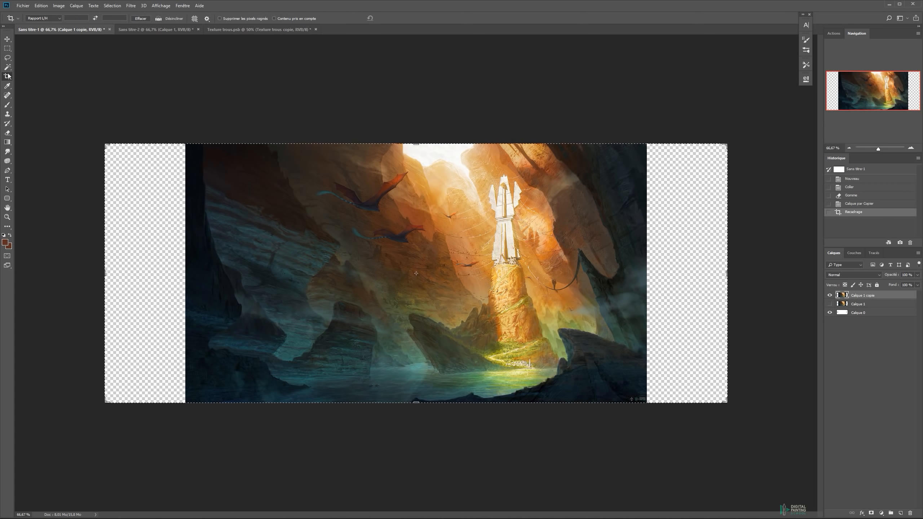
Step: Stretch Calque 1 copie symmetrically with Free Transform until it fills the full width of the canvas
key("v")
key("ctrl+t")
left_click_drag(650, 222, 585, 244)
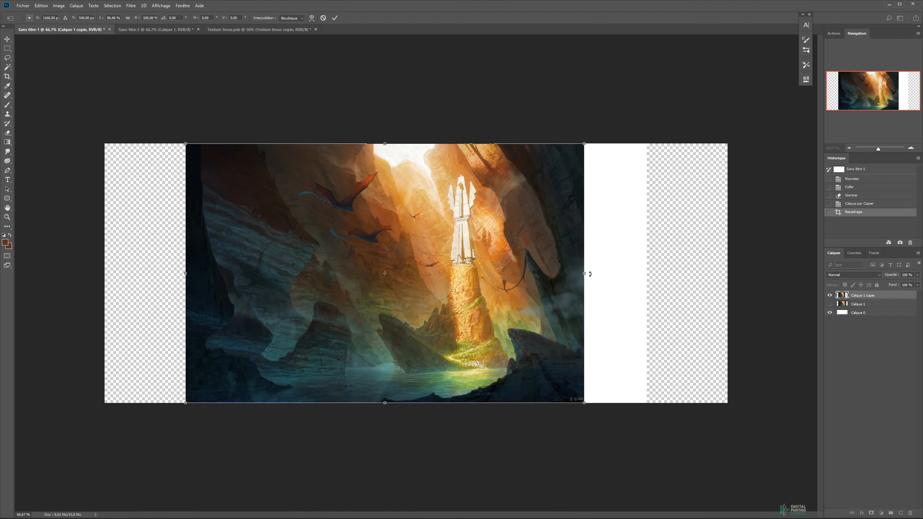
left_click_drag(585, 273, 750, 266)
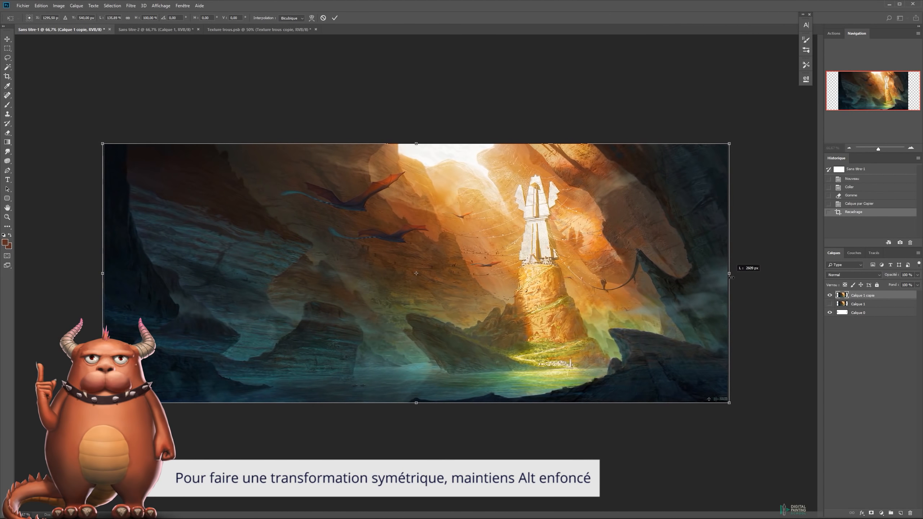
key("Return")
Step: Examine the tower and dragons up close in the stretched copy of the cave painting
key("z")
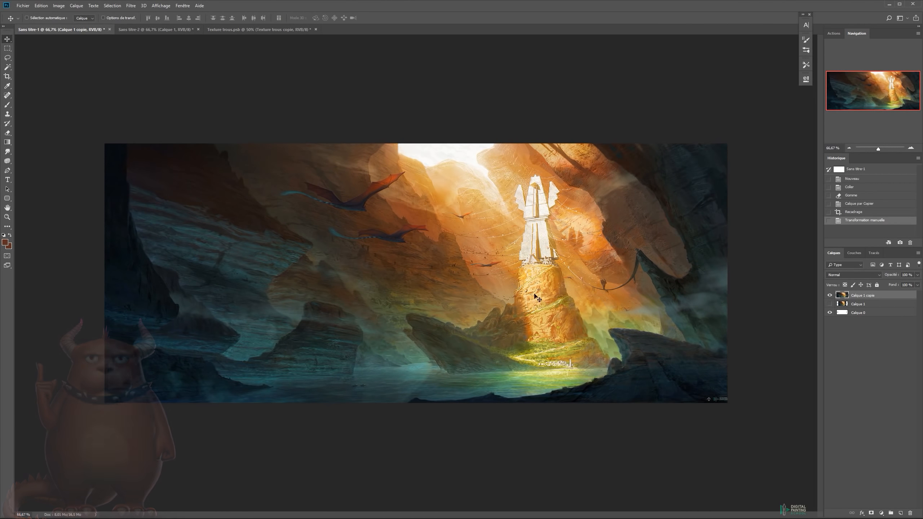
left_click(495, 261)
key("v")
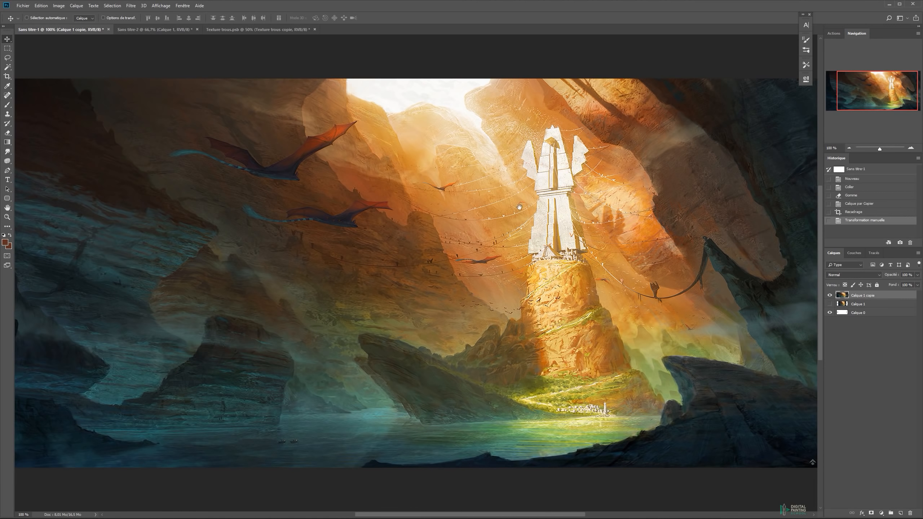
key("z")
left_click_drag(537, 230, 660, 211)
left_click(526, 236, "alt")
key("v")
Step: Hide the stretched copy, duplicate Calque 1 again and show the new Calque 1 copie 2 layer
left_click(830, 295)
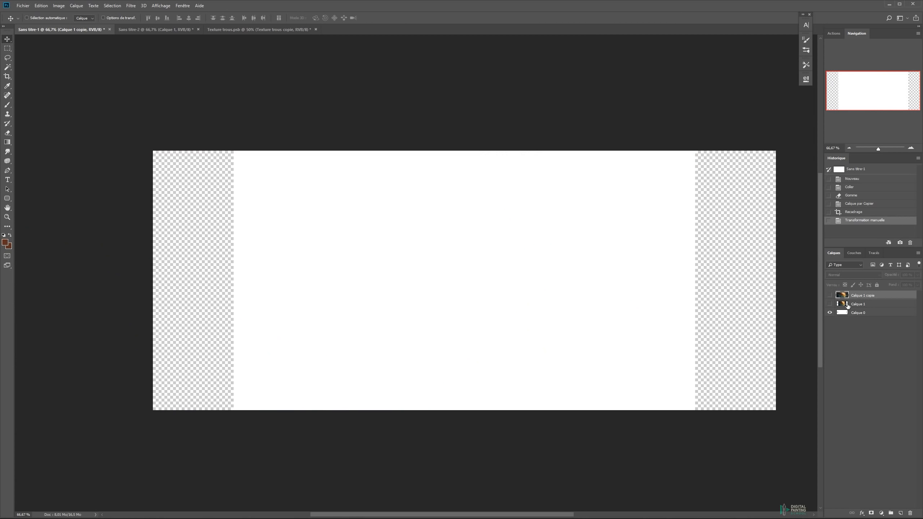
left_click(855, 304)
key("ctrl+j")
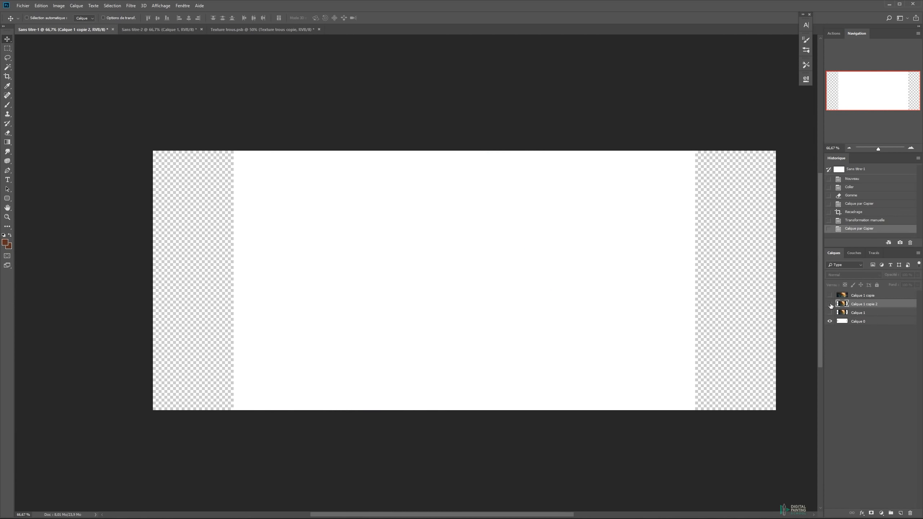
left_click(829, 303)
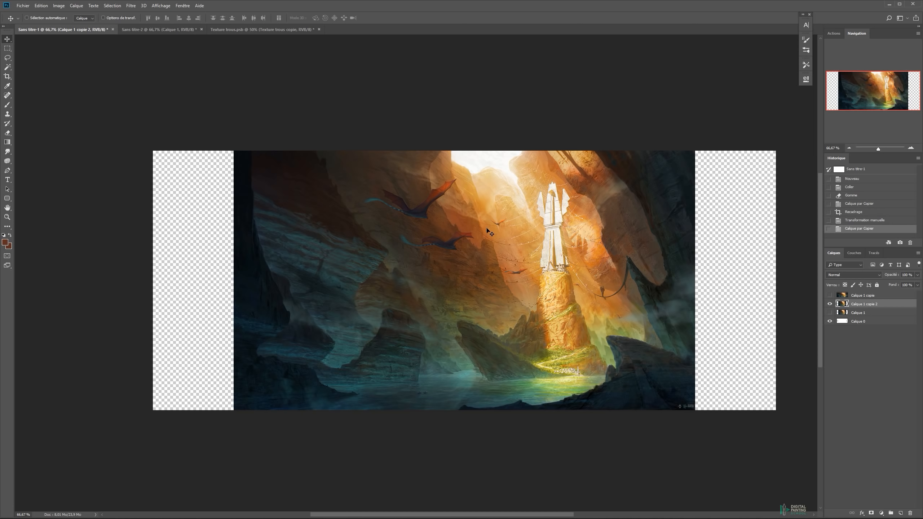
Step: Stretch Calque 1 copie 2 symmetrically to the full canvas width with Content-Aware Scale, comparing before and after
left_click(46, 6)
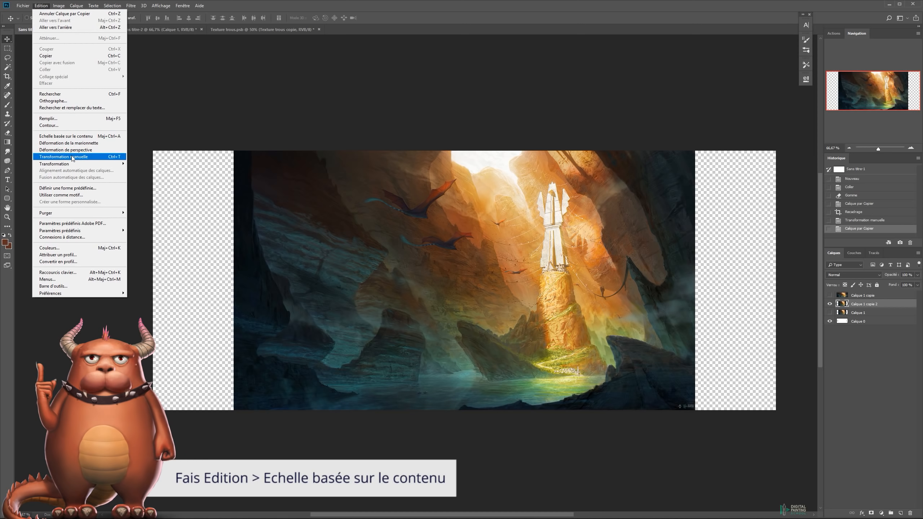
left_click(70, 136)
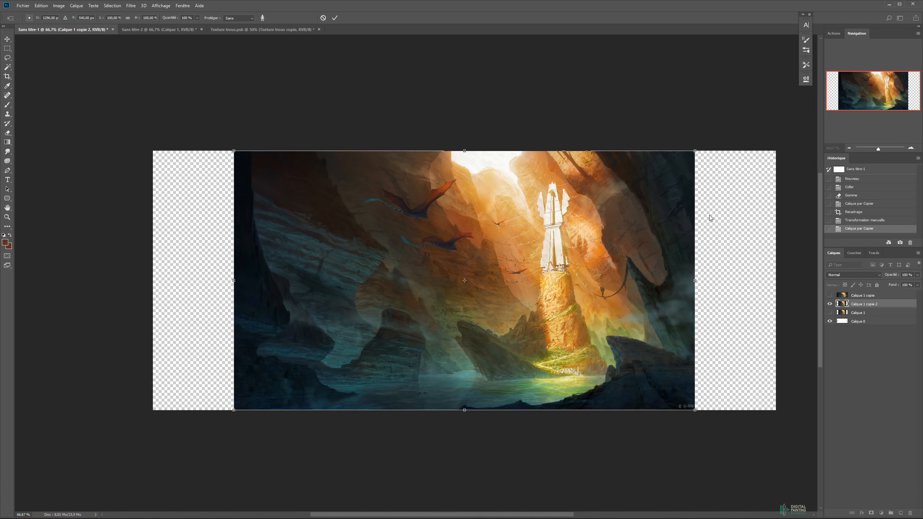
left_click_drag(695, 282, 777, 284)
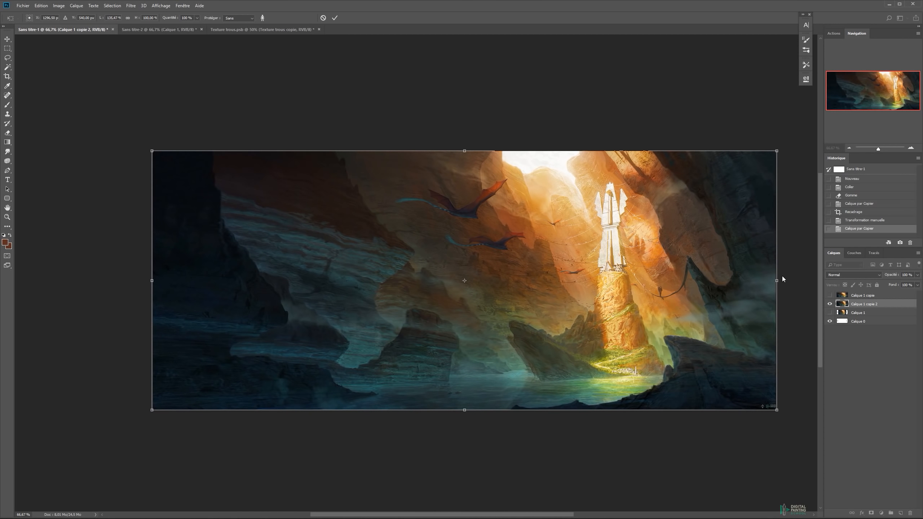
key("Return")
key("ctrl+z")
key("ctrl+shift+z")
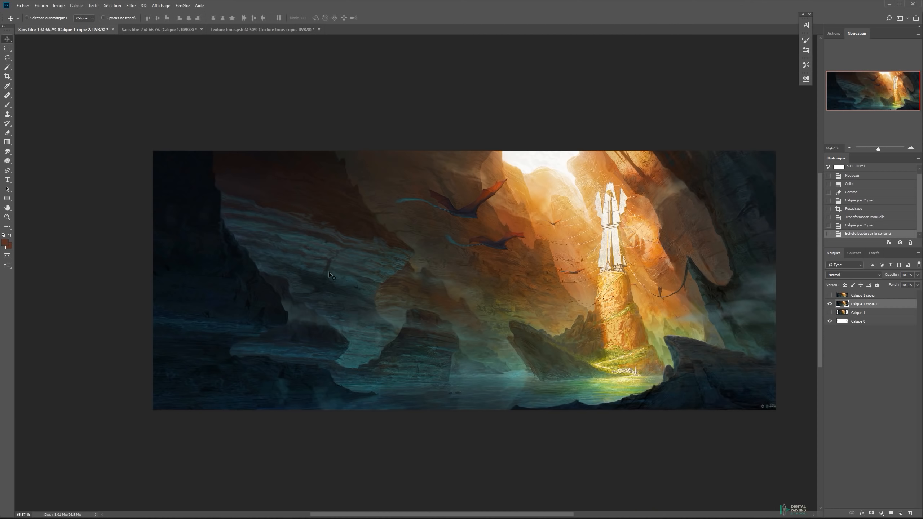
Step: Compare the content-aware scaled painting with the plainly stretched Calque 1 copie
left_click(589, 232, "ctrl")
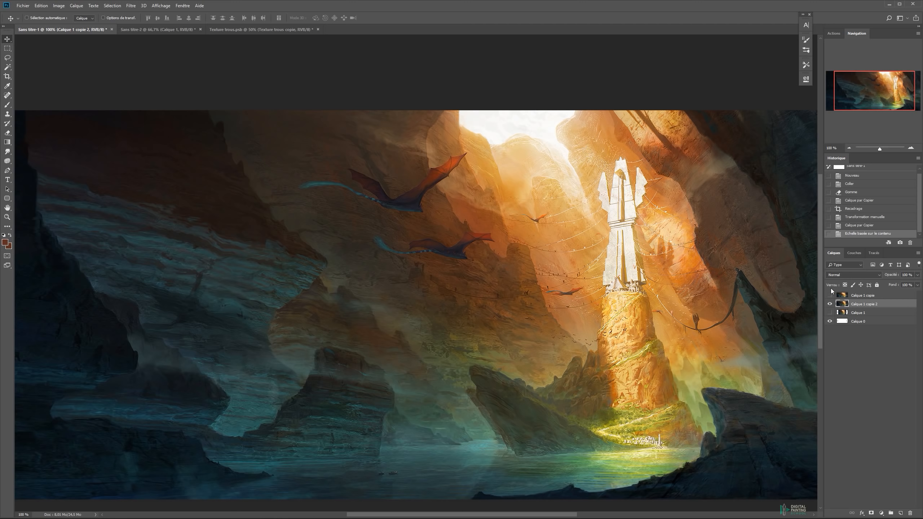
key("ctrl+minus")
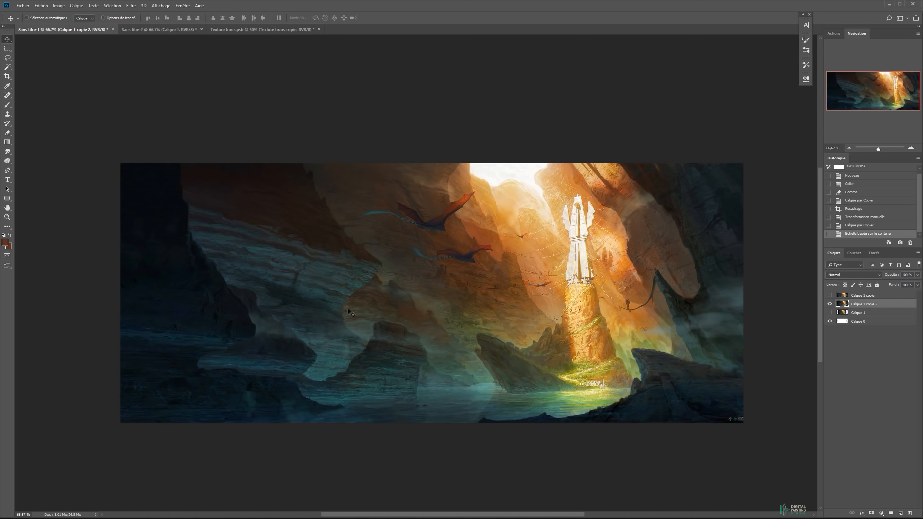
left_click(829, 295)
left_click(842, 295)
mouse_move(533, 252)
left_mouse_down()
mouse_move(540, 254)
mouse_move(533, 251)
left_mouse_up()
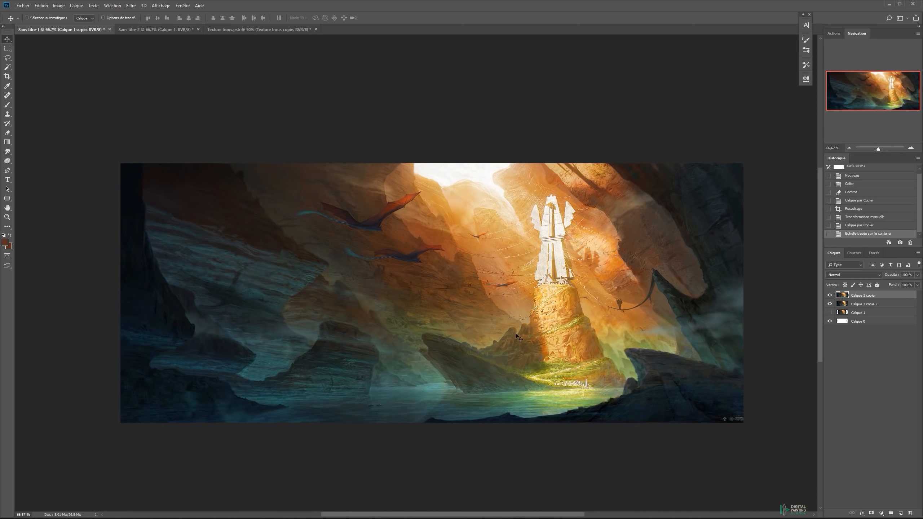
left_click(829, 295)
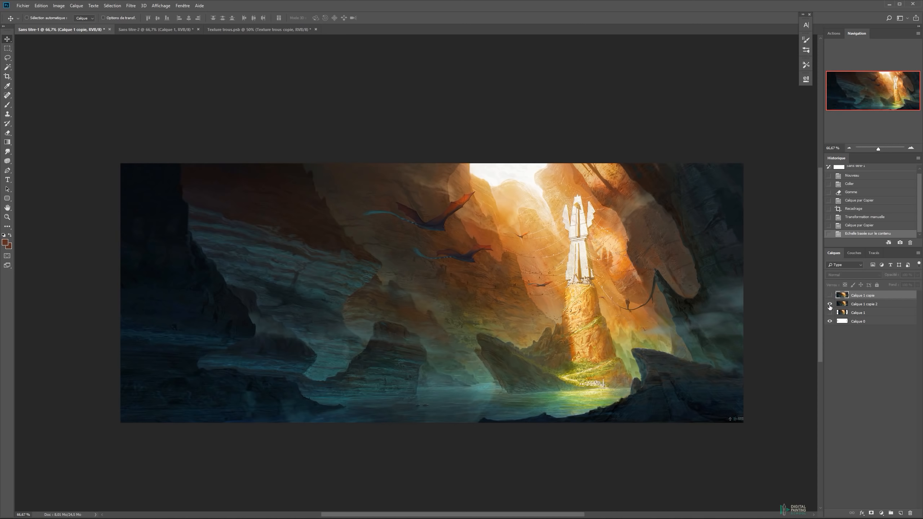
Step: Overlay a 50% opacity copy of Calque 1 on the content-aware scaled layer, align the towers for comparison, and delete the overlay
left_click_drag(850, 314, 850, 300)
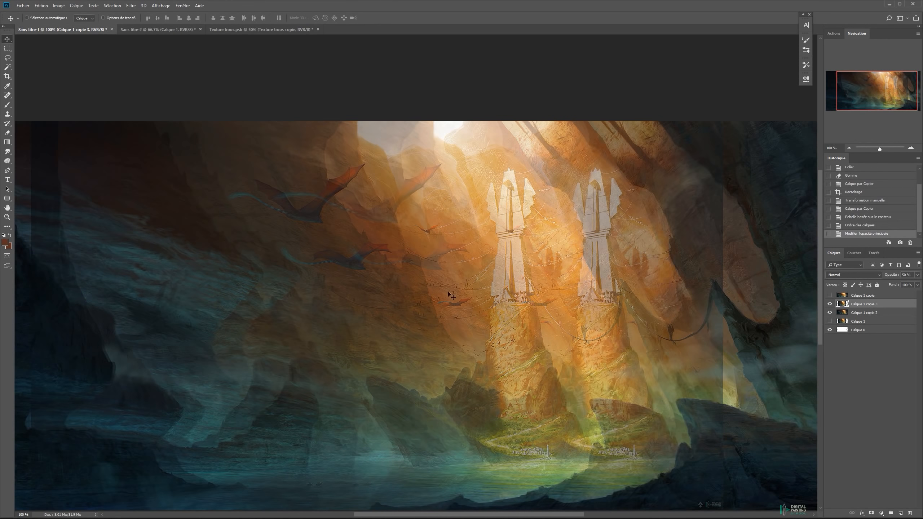
left_click_drag(517, 225, 614, 209)
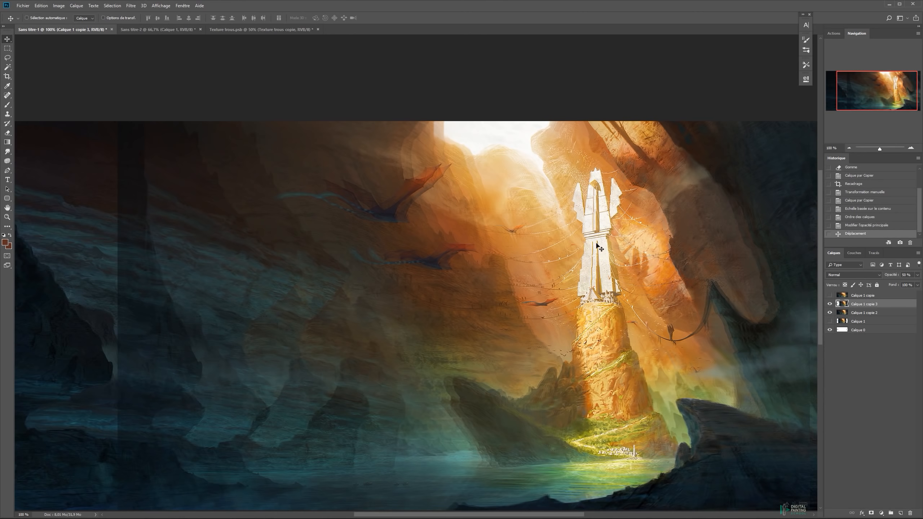
key("ctrl+minus")
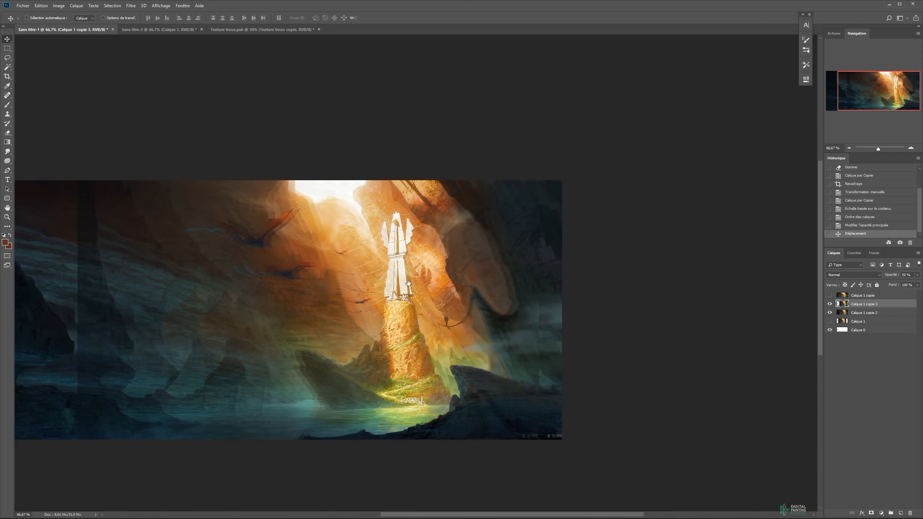
left_click_drag(408, 283, 521, 297)
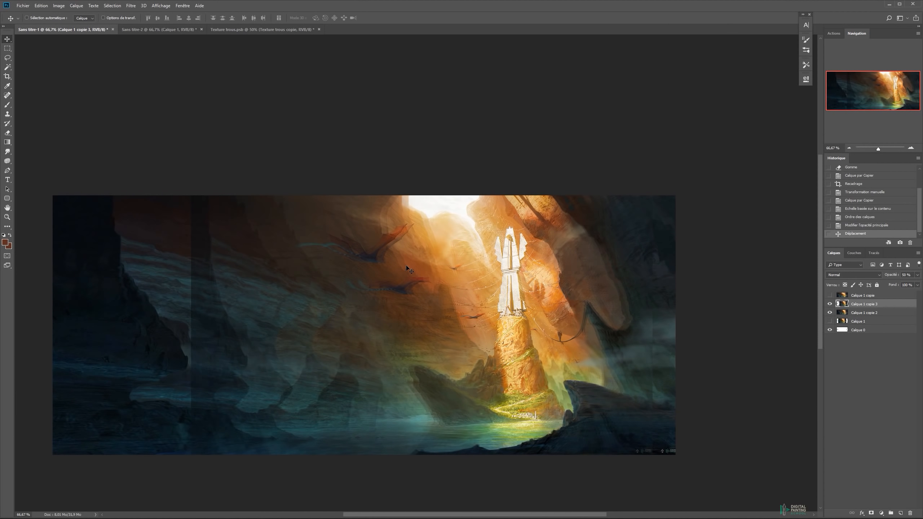
key("Delete")
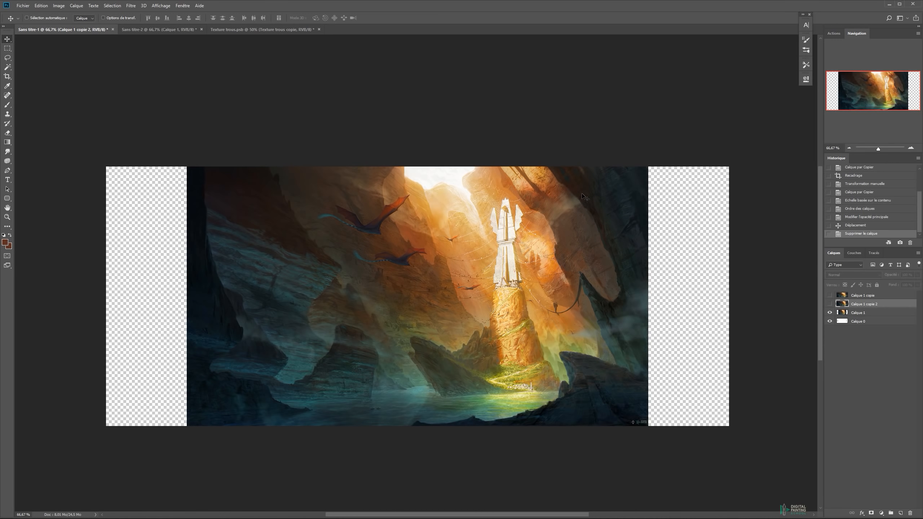
Step: Switch to the Sans titre-2 forest character painting and widen its canvas symmetrically with the Crop tool
key("ctrl+Tab")
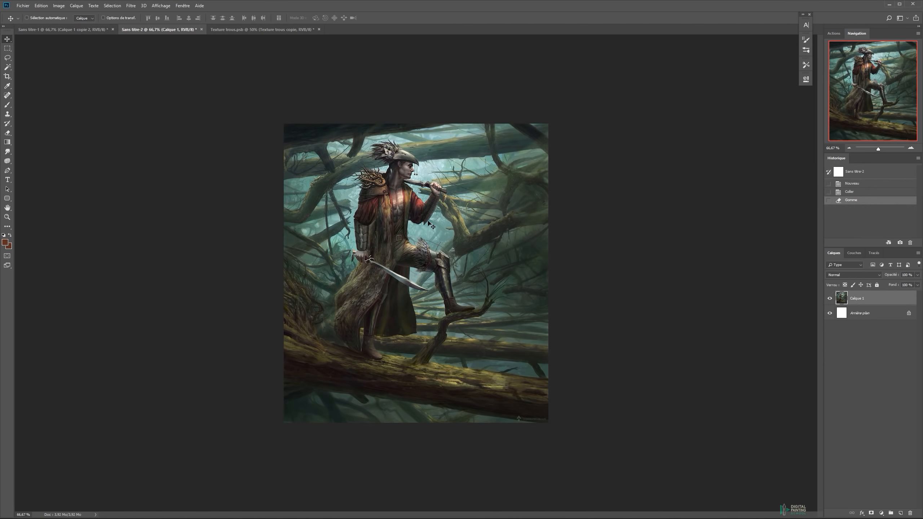
key("c")
left_click_drag(547, 273, 612, 274)
key("Escape")
key("Return")
key("v")
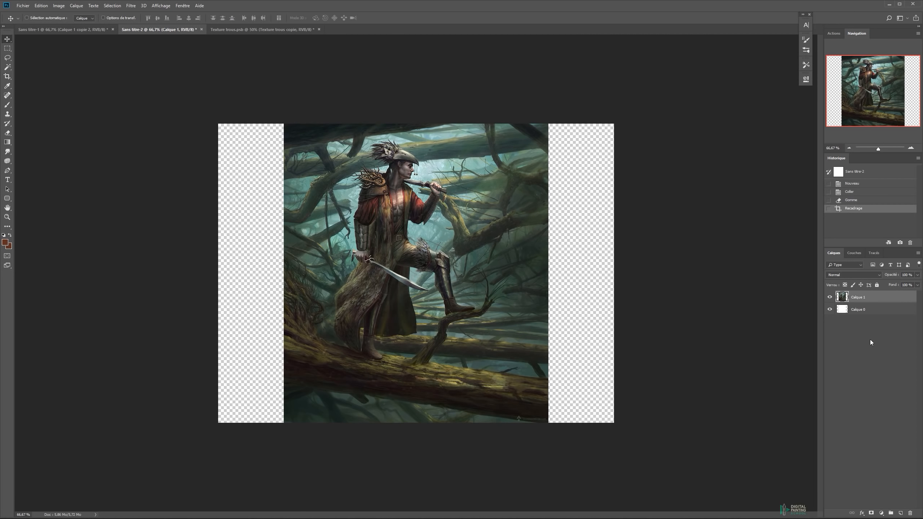
Step: Duplicate the character painting's Calque 1, hide the original, and stretch the copy symmetrically to the full canvas width with Free Transform
key("ctrl+j")
left_click(829, 309)
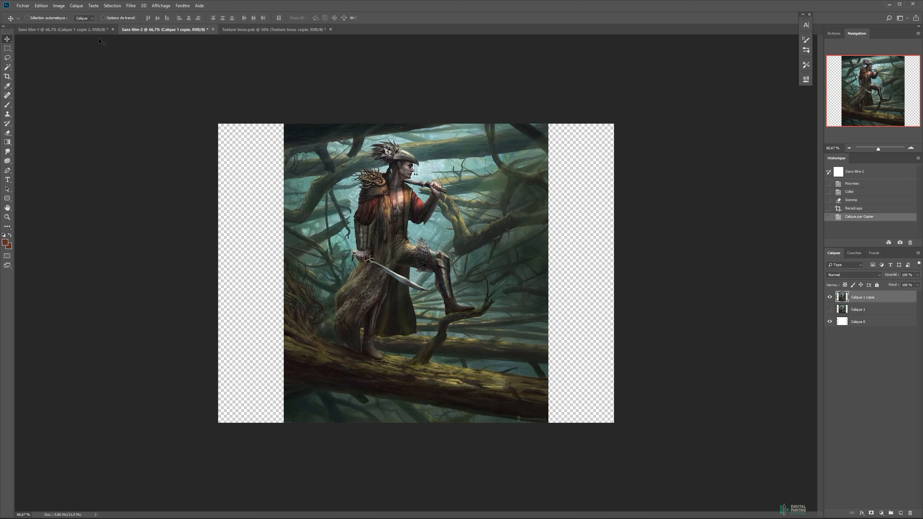
key("ctrl+t")
left_click_drag(554, 268, 616, 270)
key("Return")
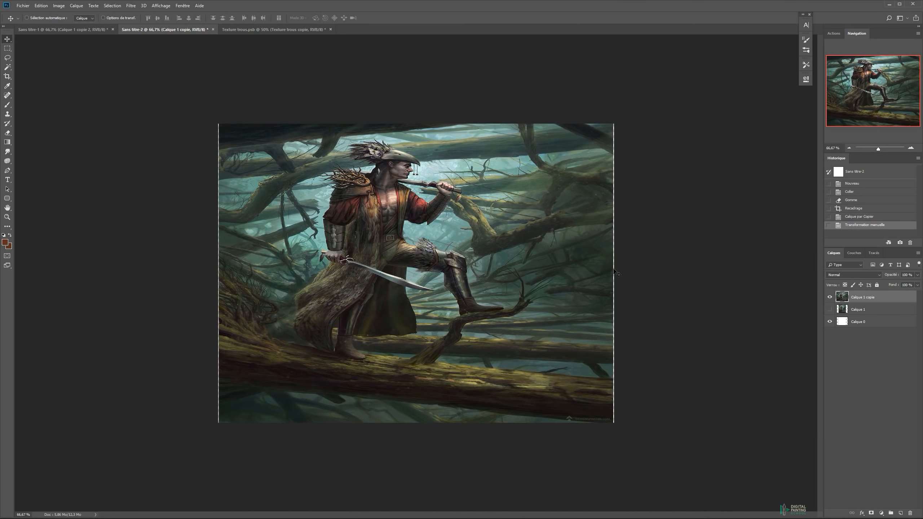
Step: Duplicate the character painting's Calque 1 again, hide the stretched copy and show the new Calque 1 copie 2
left_click(879, 308)
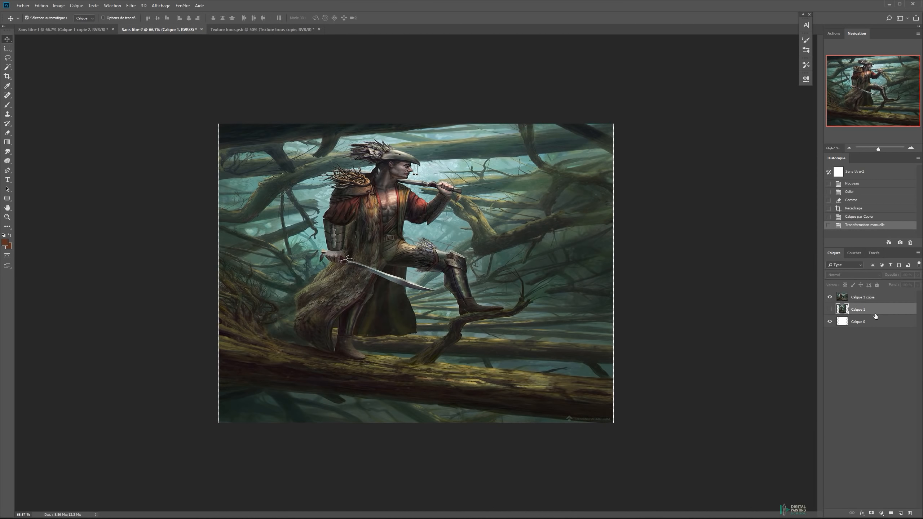
key("ctrl+j")
left_click(829, 297)
left_click(829, 310)
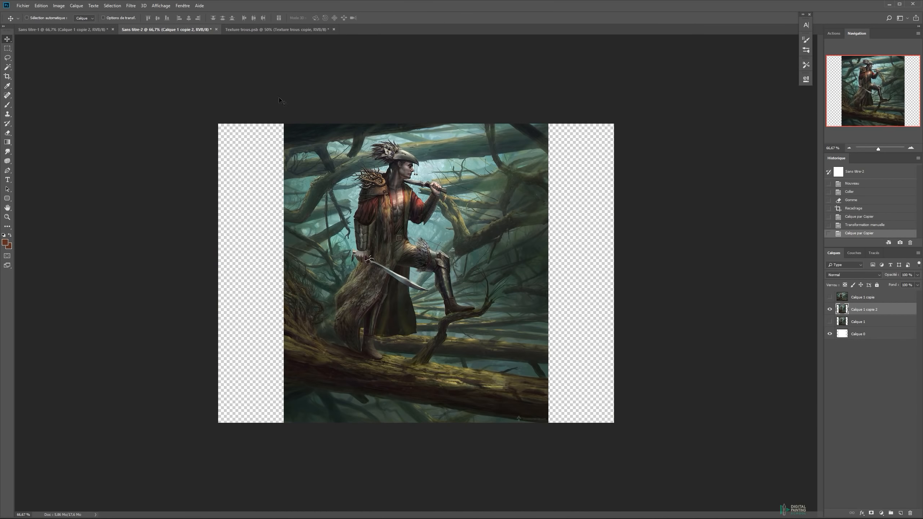
Step: Stretch Calque 1 copie 2 symmetrically to the full canvas width with Content-Aware Scale
left_click(41, 5)
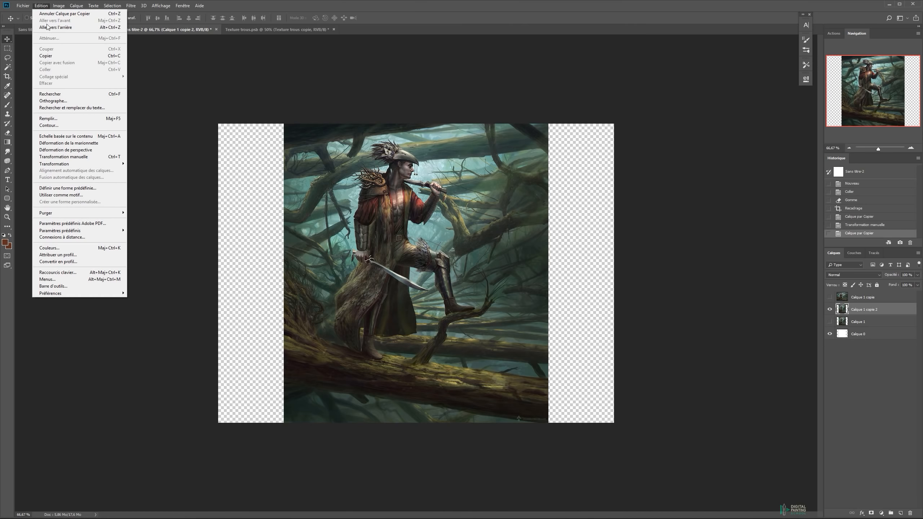
left_click(63, 136)
left_click_drag(548, 271, 621, 270)
key("Return")
key("z")
left_click(454, 236)
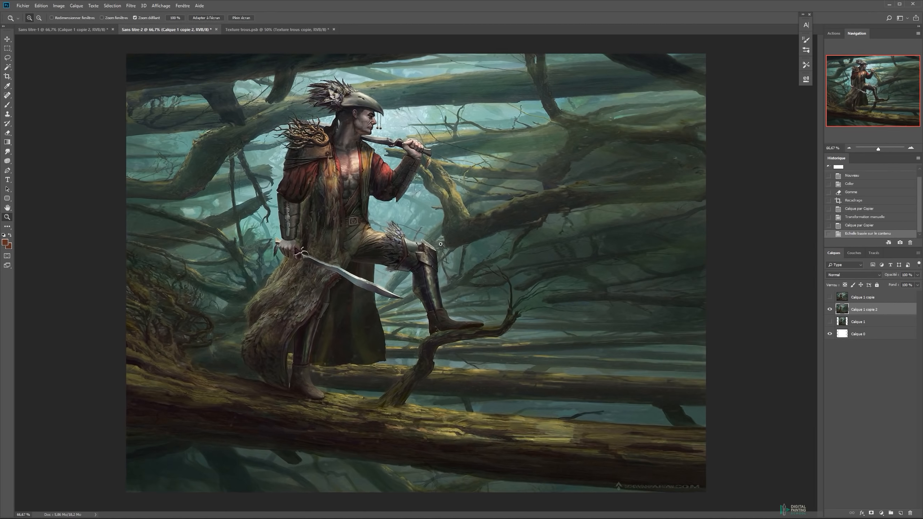
left_click(524, 244, "alt")
key("v")
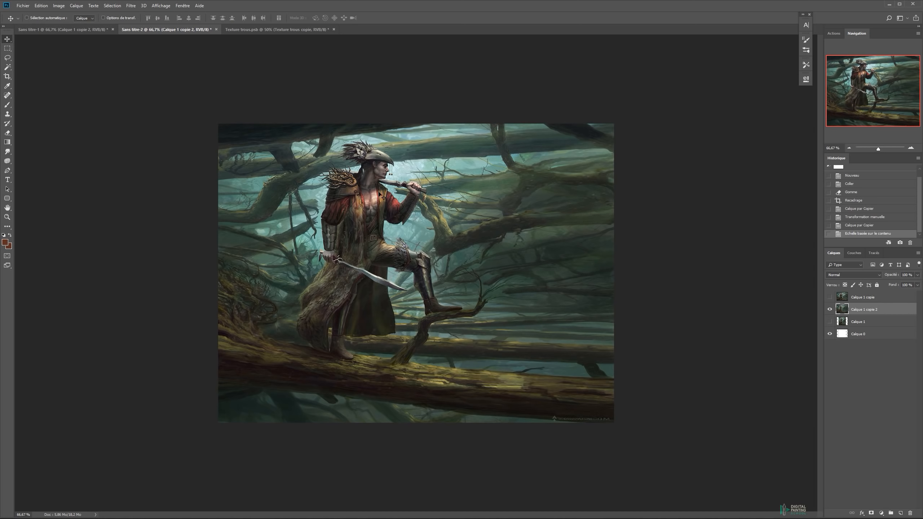
Step: Overlay Calque 1 at 50% opacity above Calque 1 copie 2 and align the characters to compare their proportions
key("z")
left_click(358, 210)
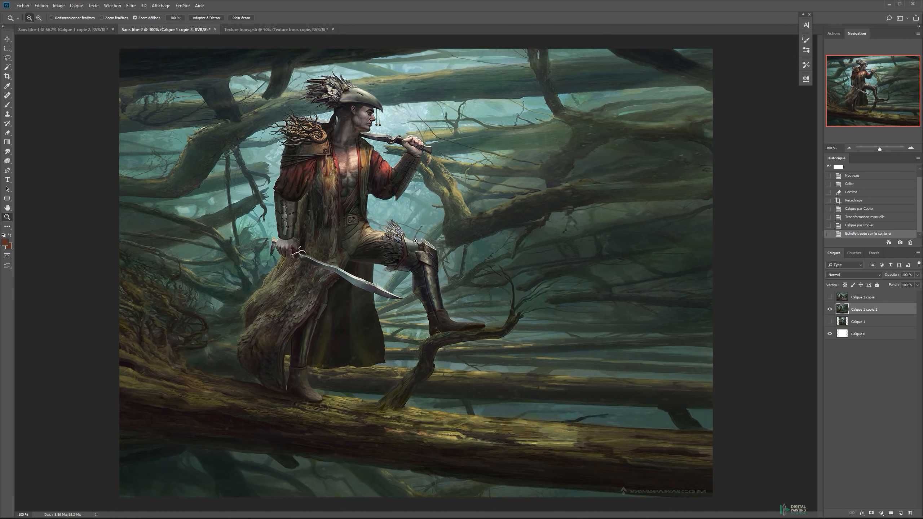
left_click_drag(860, 311, 857, 306)
left_click(829, 309)
key("v")
key("5")
left_click_drag(511, 244, 474, 245)
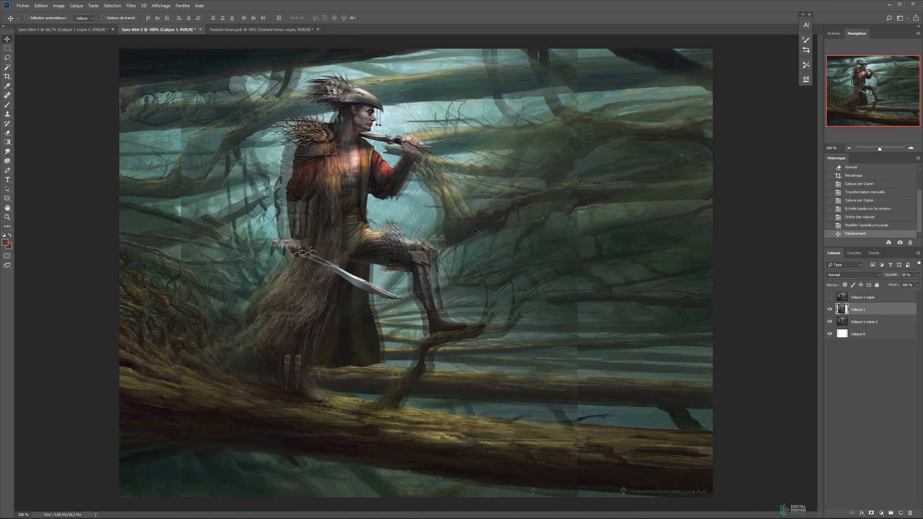
left_click(337, 169, "ctrl")
left_click_drag(352, 178, 373, 176)
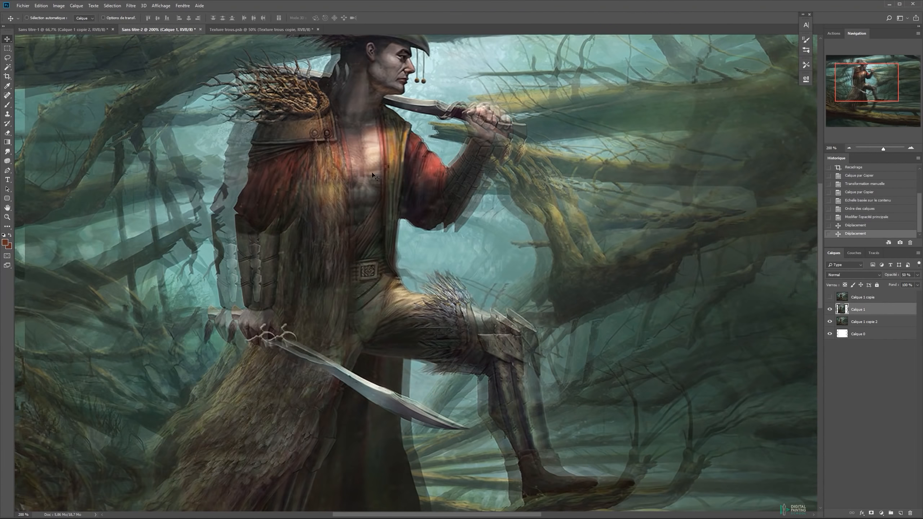
left_click(830, 309)
key("z")
left_click(487, 232, "alt")
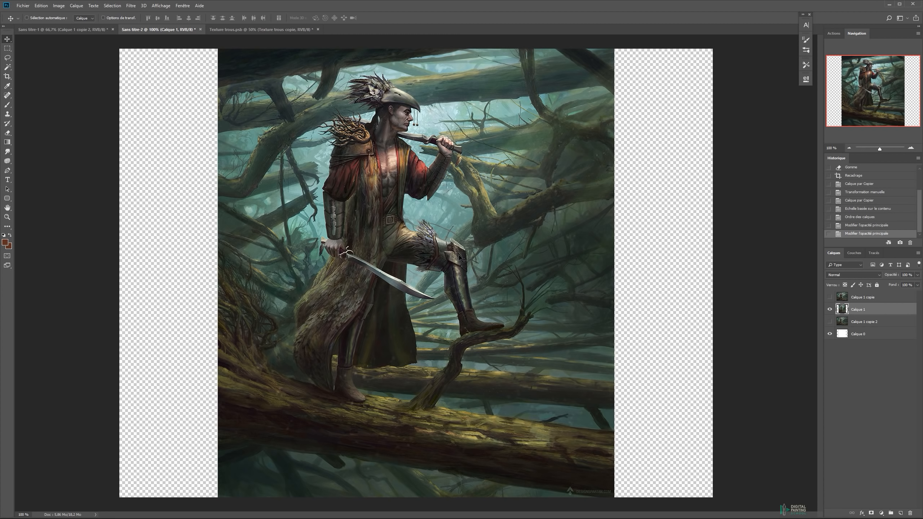
Step: Lasso loosely around the character on Calque 1, save the selection as a new channel named Perso, and deselect
key("l")
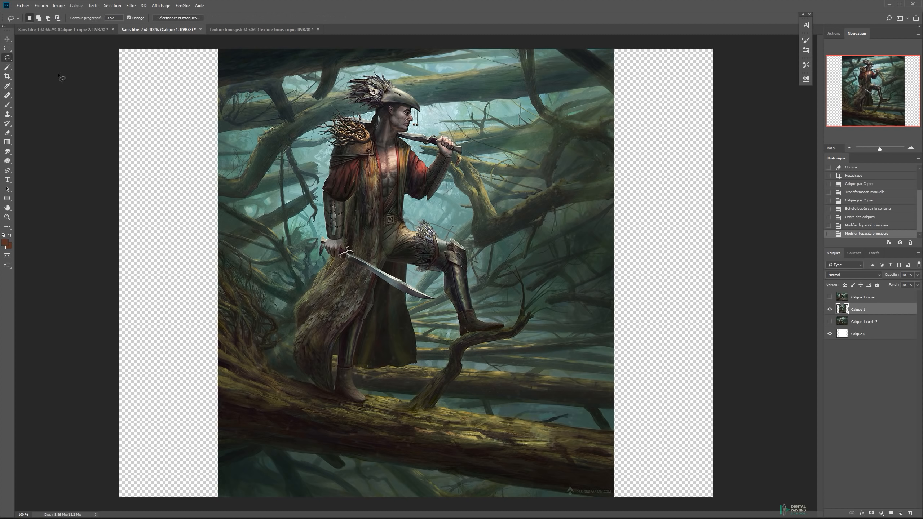
mouse_move(302, 256)
left_mouse_down()
mouse_move(310, 117)
mouse_move(332, 79)
mouse_move(384, 66)
mouse_move(473, 133)
mouse_move(467, 190)
mouse_move(486, 236)
mouse_move(482, 277)
mouse_move(514, 316)
mouse_move(349, 408)
mouse_move(290, 378)
mouse_move(282, 296)
left_mouse_up()
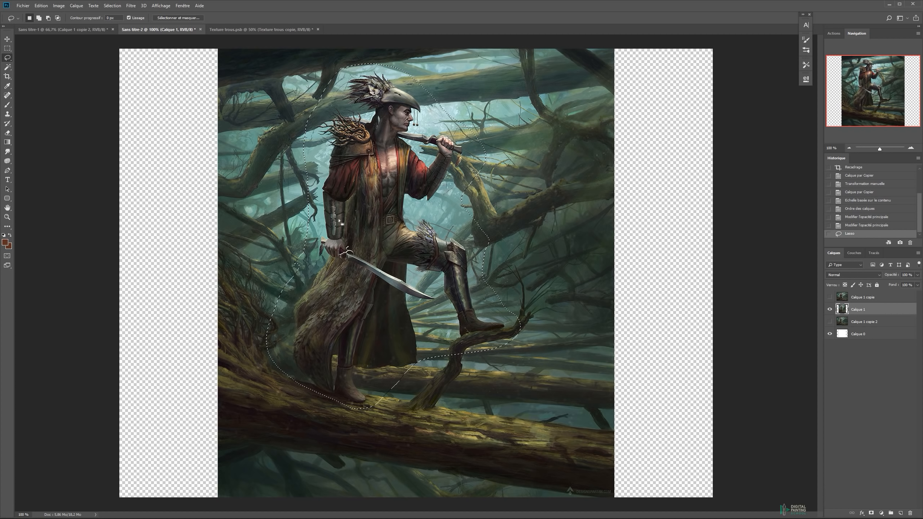
left_click(111, 5)
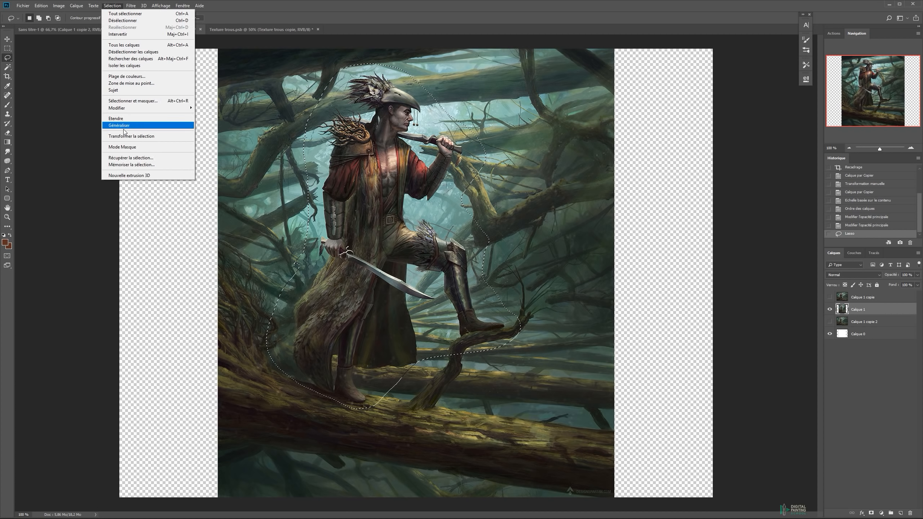
left_click(131, 165)
type("Perso")
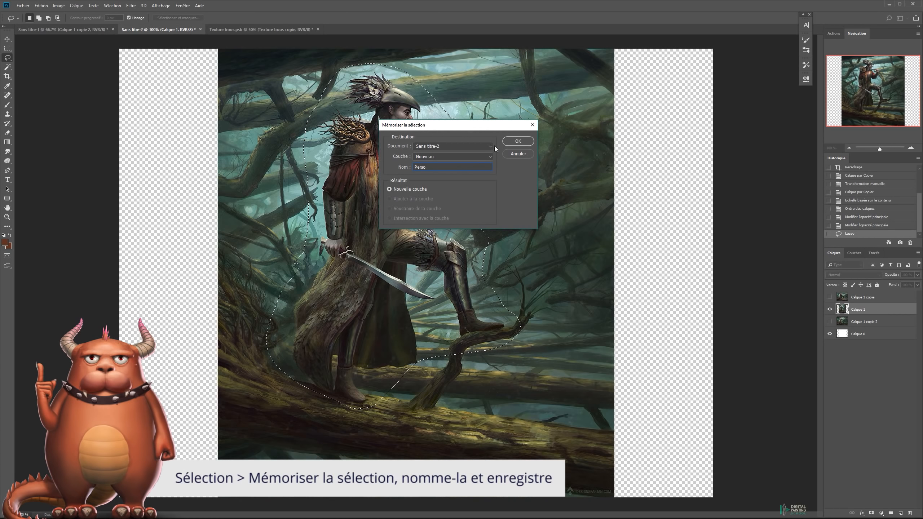
left_click(515, 142)
key("ctrl+d")
key("v")
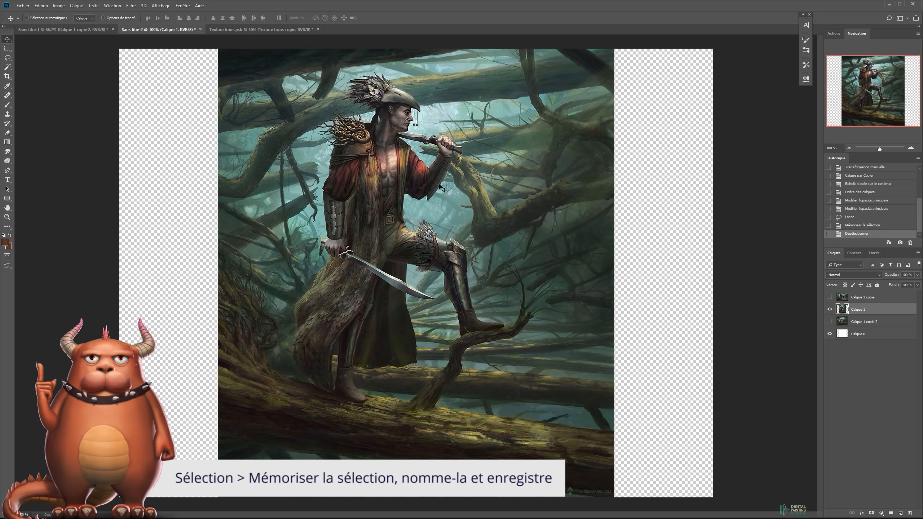
Step: Widen Calque 1 symmetrically to the full canvas width with Content-Aware Scale, protecting the Perso selection
left_click(41, 5)
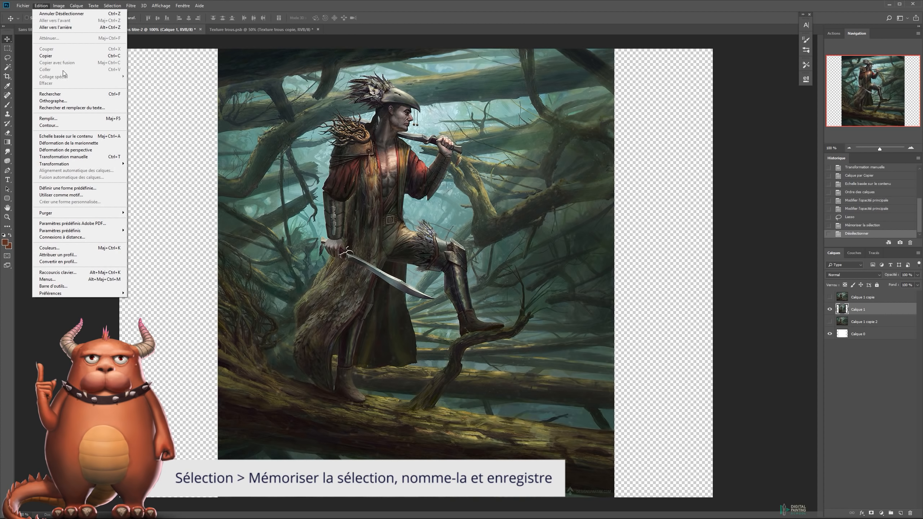
left_click(67, 136)
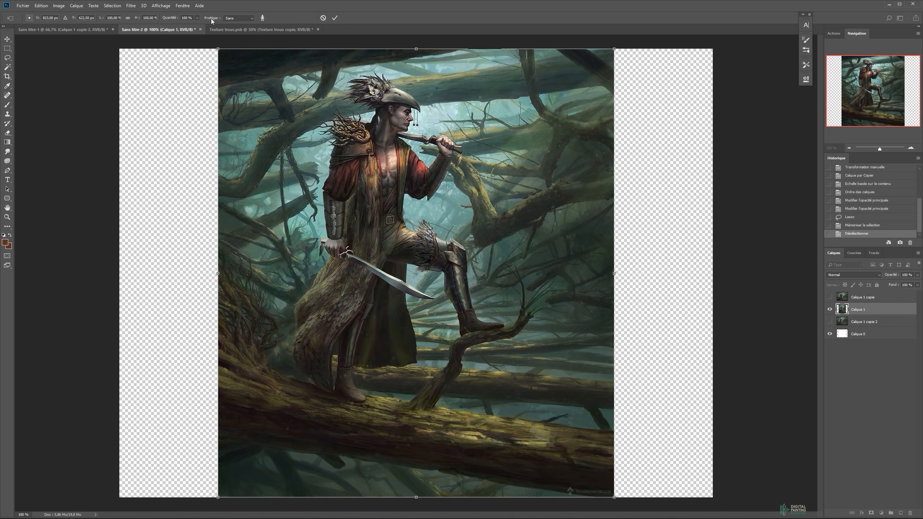
left_click(241, 19)
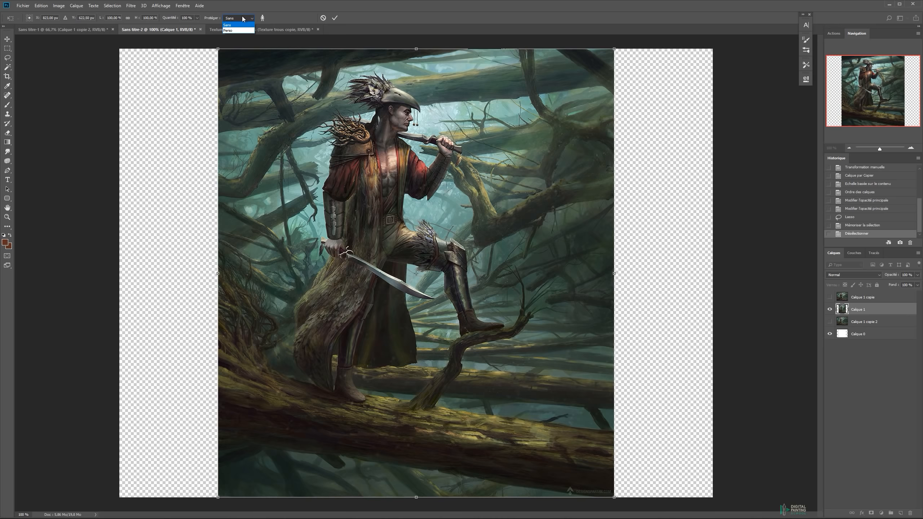
left_click(228, 31)
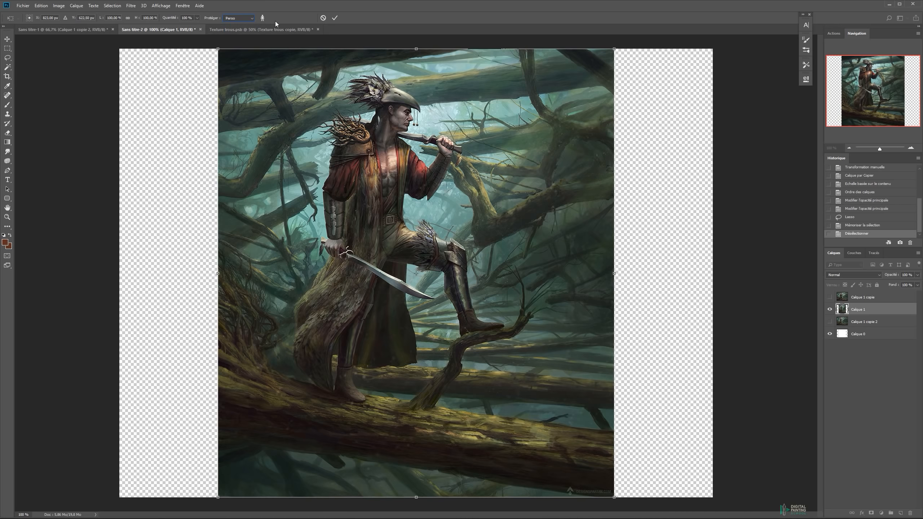
left_click_drag(614, 273, 720, 273)
key("Return")
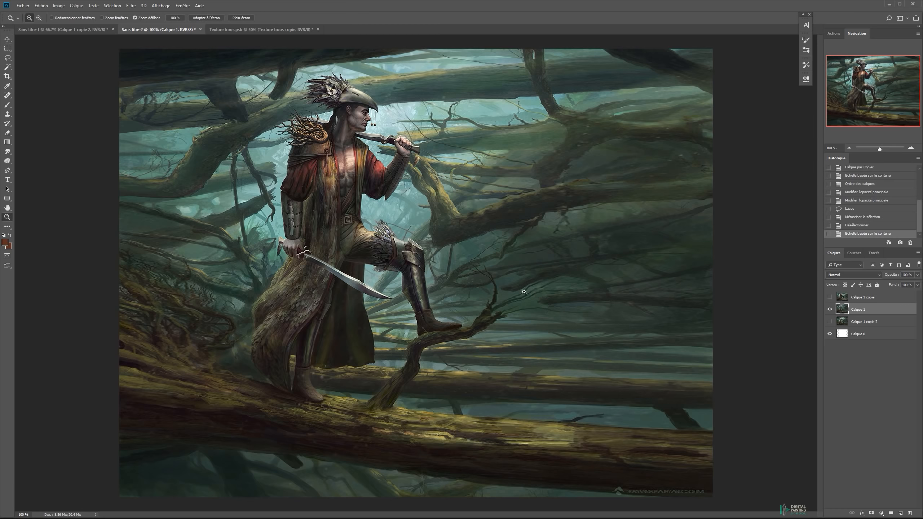
key("ctrl+minus")
key("ctrl+z")
key("ctrl+z")
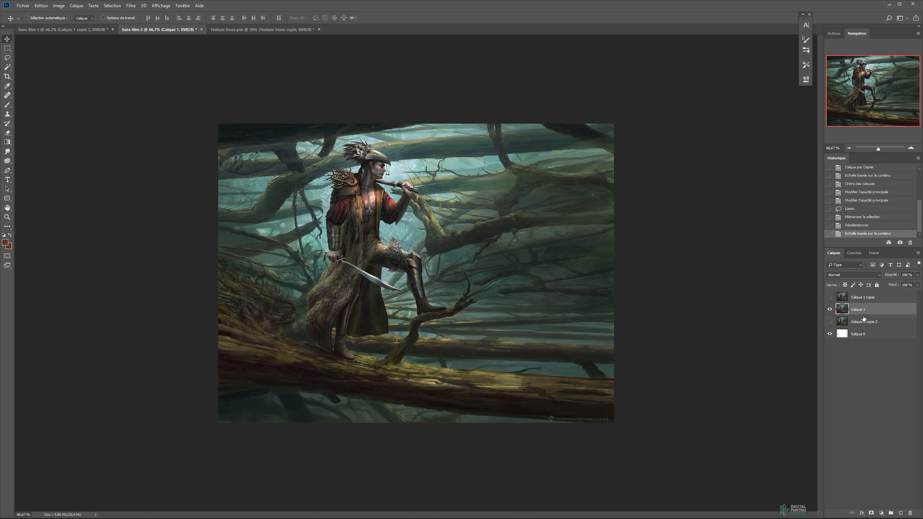
Step: Compare the protected Calque 1 with the unprotected Calque 1 copie 2 by toggling layer visibility
left_click(829, 321)
left_click(829, 309)
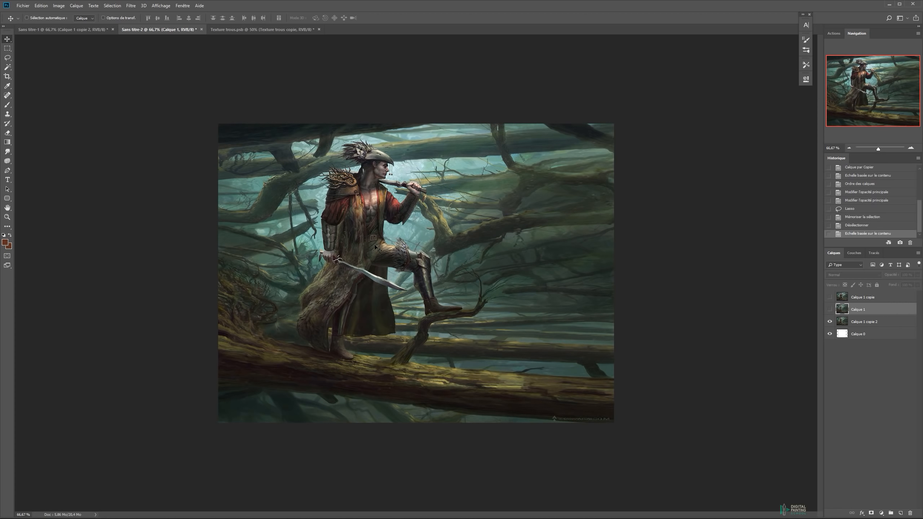
key("ctrl+1")
left_click(829, 310)
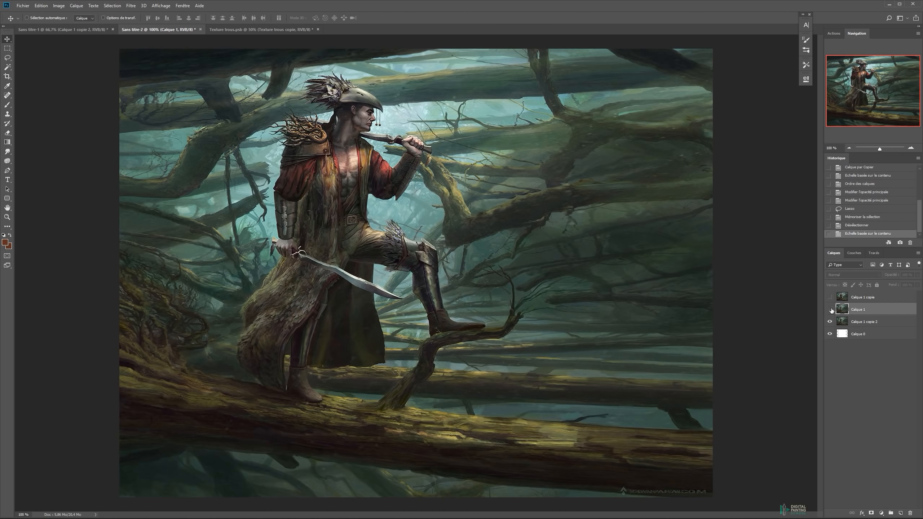
left_click(831, 310)
left_click(831, 309)
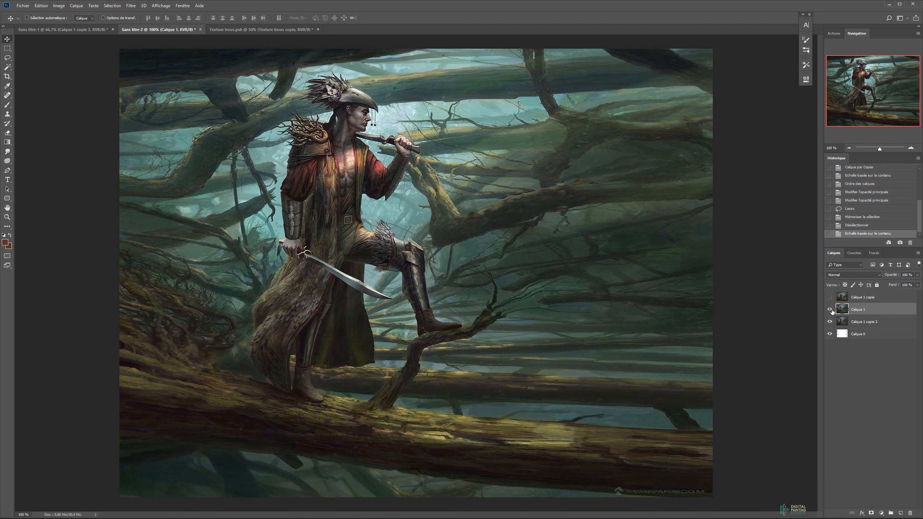
left_click(830, 310)
left_click(831, 311)
key("ctrl+minus")
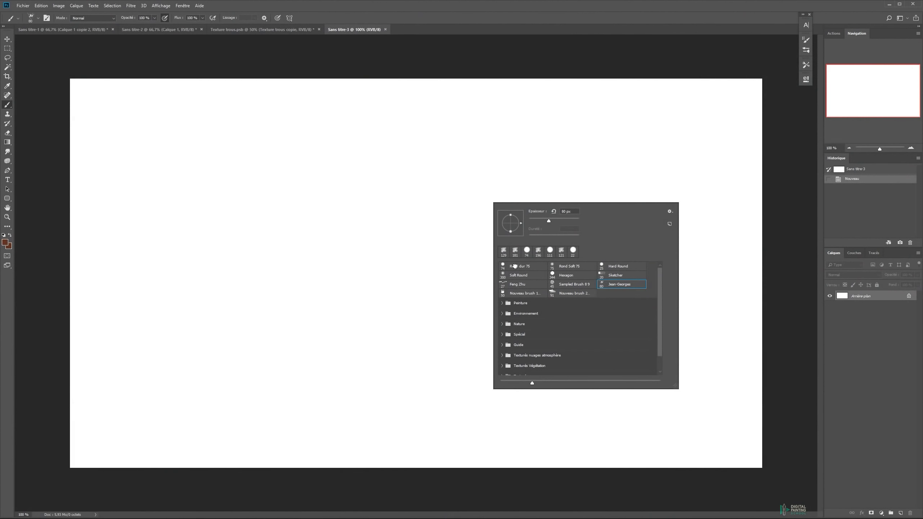
Step: In the blank Sans titre-3 document, choose the Rond dur brush at a small size and add a new layer
left_click(514, 265)
left_click_drag(547, 220, 538, 220)
key("bracketleft")
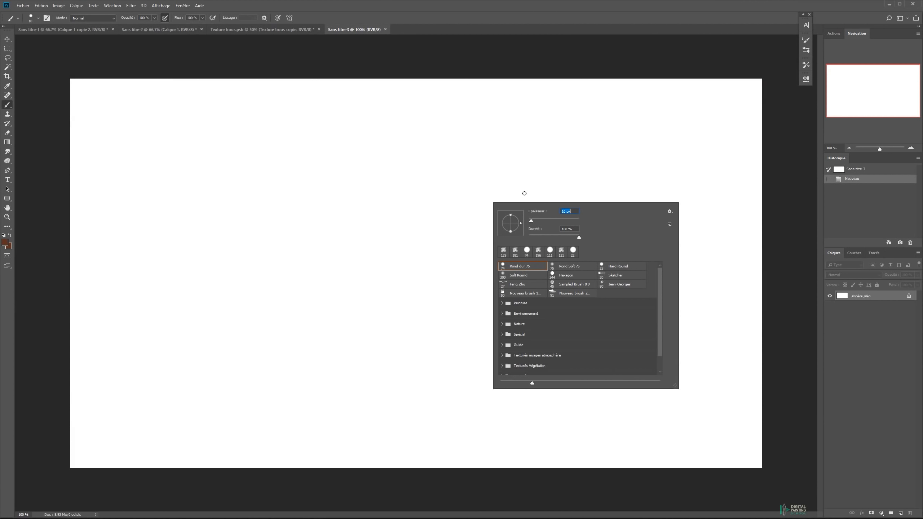
key("Return")
key("ctrl+shift+n")
key("Return")
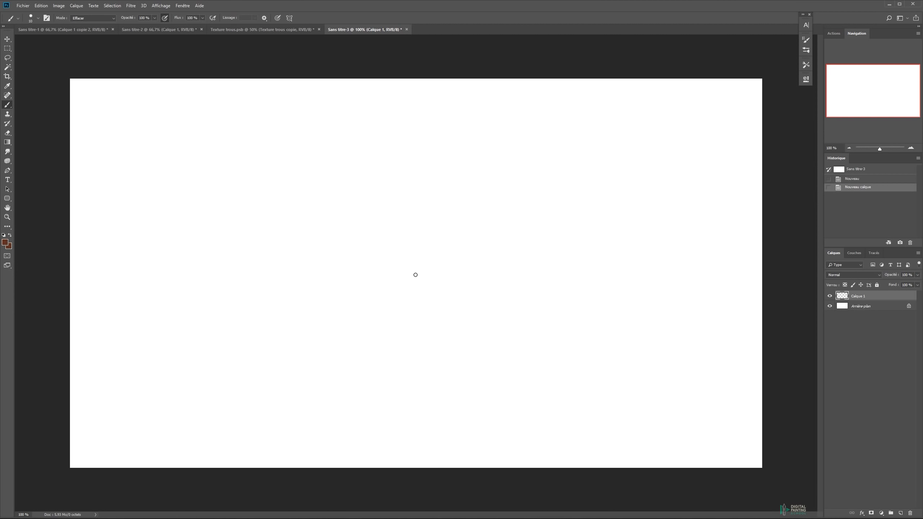
Step: Select roughly the lower third of the canvas with a rectangular marquee and paint it dark brown as the ground
key("m")
mouse_move(76, 310)
left_mouse_down()
mouse_move(76, 323)
mouse_move(627, 516)
left_mouse_up()
left_click_drag(84, 354, 87, 356)
left_click_drag(57, 333, 819, 479)
key("b")
left_click(715, 392)
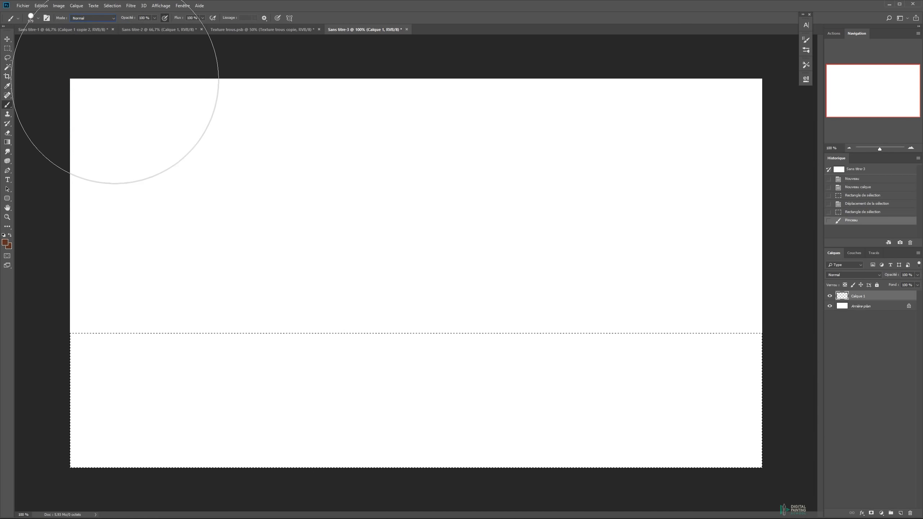
left_click_drag(91, 400, 711, 408)
Step: Brush a lighter brown along the upper edge of the ground with the Rond Soft brush
left_click(5, 242)
left_click(652, 295)
left_click(786, 258)
right_click(465, 266)
left_click(542, 328)
left_click_drag(726, 280, 146, 277)
Step: Invert the selection and paint the area above the ground bright blue as the sky
key("ctrl+shift+i")
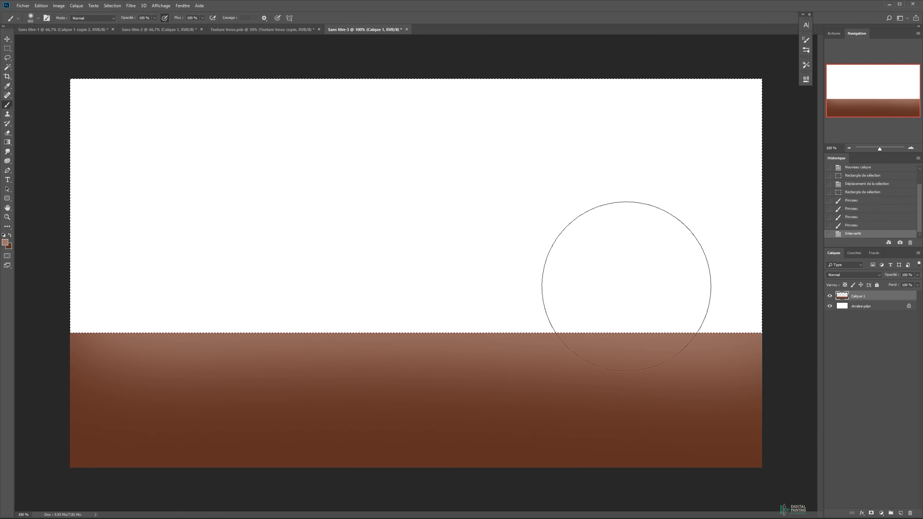
left_click(5, 242)
left_click(714, 304)
left_click(684, 260)
left_click(786, 257)
mouse_move(610, 287)
left_mouse_down()
mouse_move(25, 317)
mouse_move(434, 250)
left_mouse_up()
Step: Brush a soft white haze into the sky above the horizon, clear the selection, and add a new layer
key("d")
key("x")
left_click_drag(714, 303, 91, 320)
key("ctrl+d")
key("ctrl+shift+alt+n")
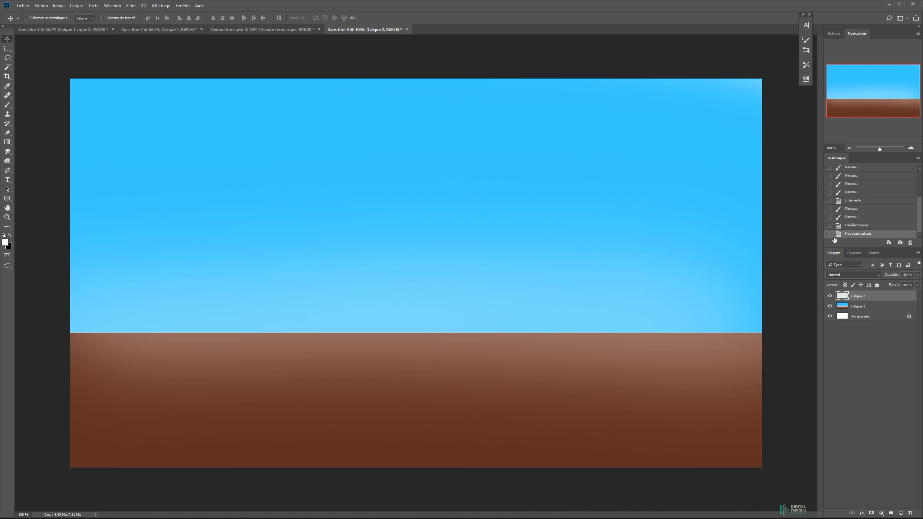
Step: Try drawing two guide lines across the sky with the Line tool, then undo both lines
key("b")
right_click(401, 190)
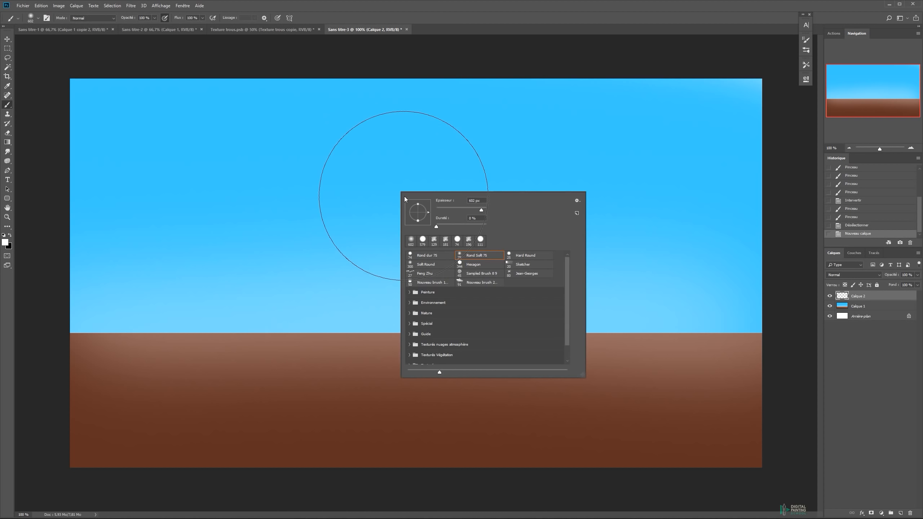
left_click(91, 84)
key("u")
right_click(7, 200)
left_click(37, 225)
left_click_drag(222, 320, 346, 87)
left_click_drag(348, 287, 584, 80)
key("ctrl+z")
key("ctrl+z")
key("v")
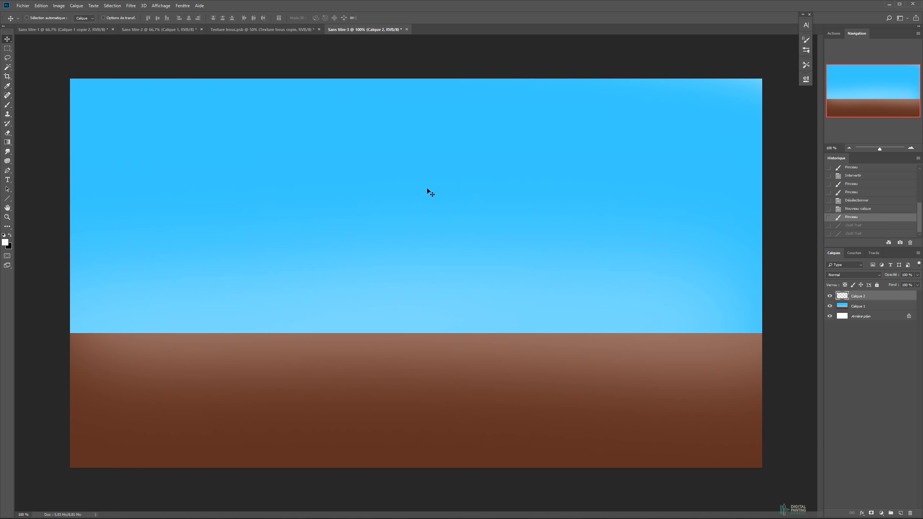
Step: Choose the Vanishing Point brush from the Guide brush group and set the foreground colour to bright red
key("b")
right_click(455, 167)
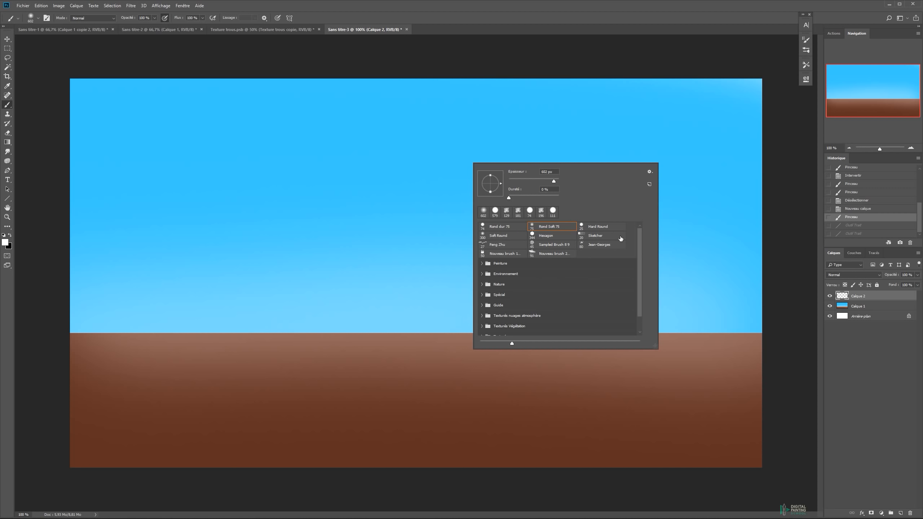
left_click(481, 305)
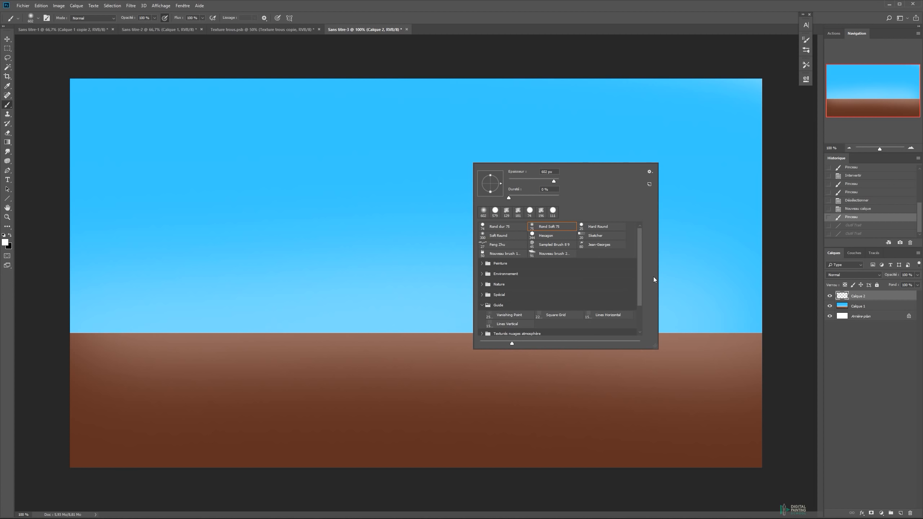
left_click_drag(641, 274, 639, 293)
left_click(500, 285)
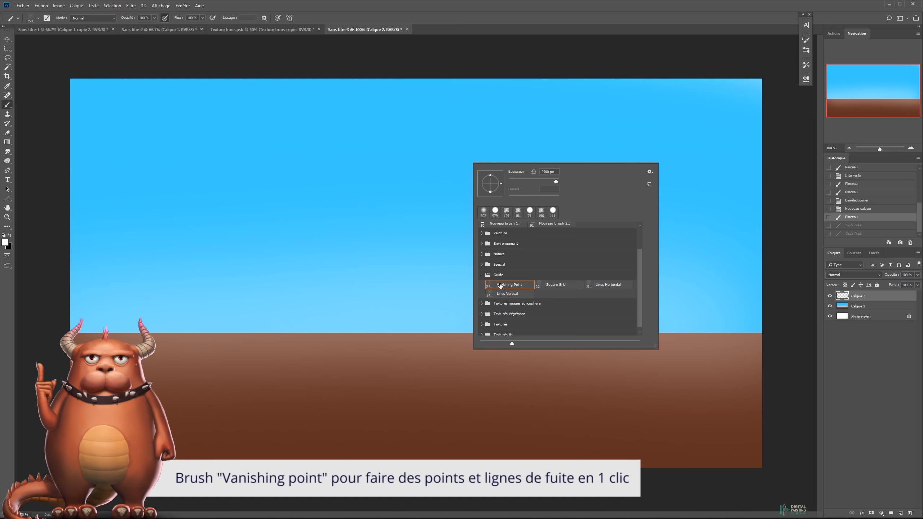
double_click(500, 286)
key("n")
left_click(694, 262)
key("Return")
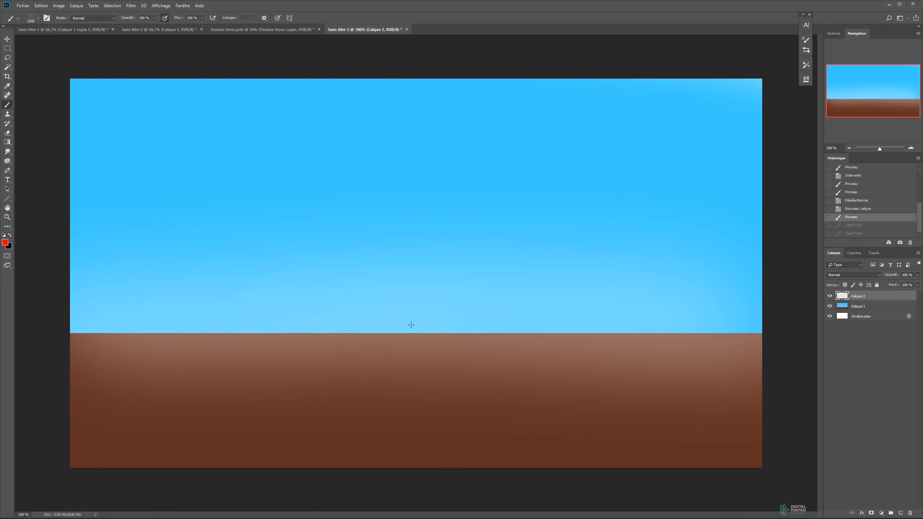
Step: Stamp one red vanishing point with radiating perspective lines on the horizon near the middle of the canvas
left_click(402, 333)
key("v")
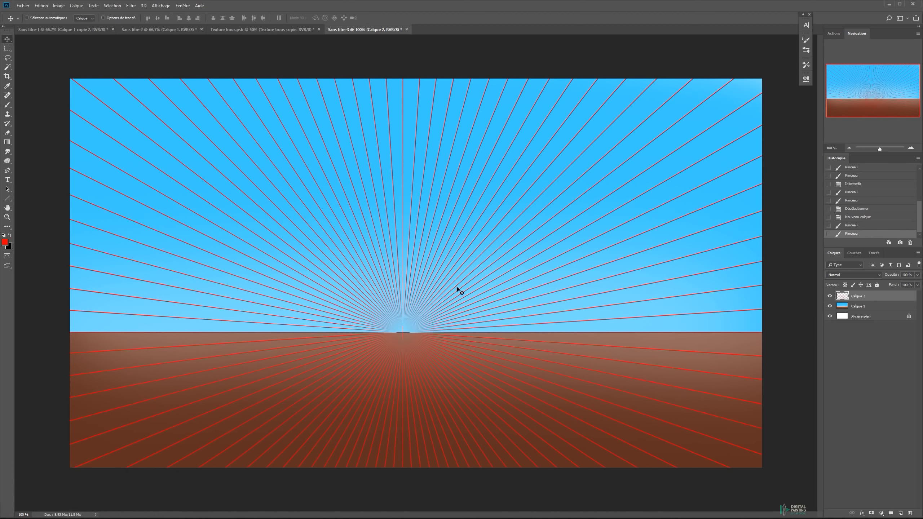
key("z")
left_click(389, 186)
left_click(387, 220, "alt")
key("v")
left_click_drag(485, 259, 486, 235)
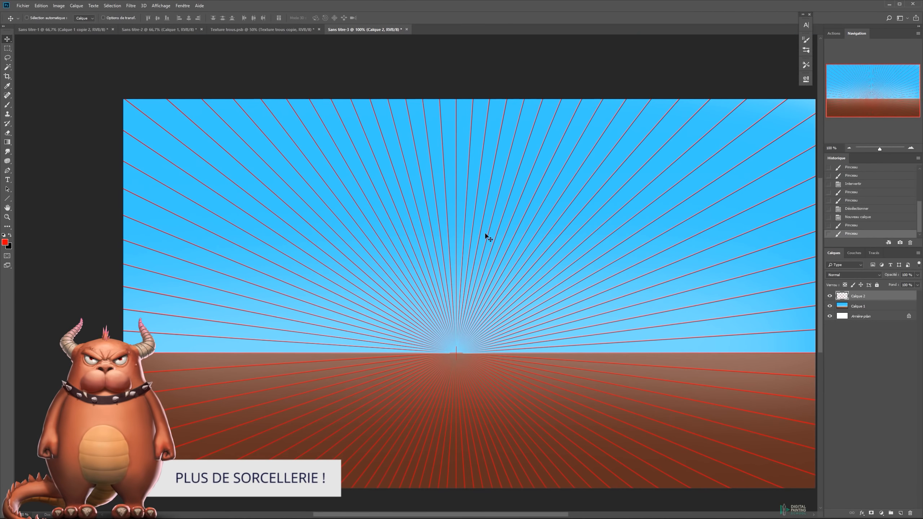
Step: Lower the opacity of the layer with the red perspective lines to 30%
key("5")
key("3")
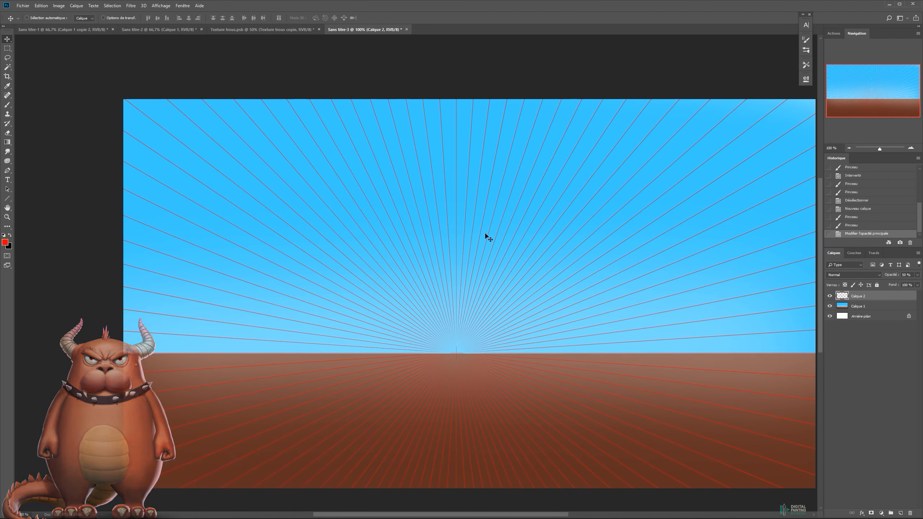
key("3")
left_click_drag(526, 329, 492, 271)
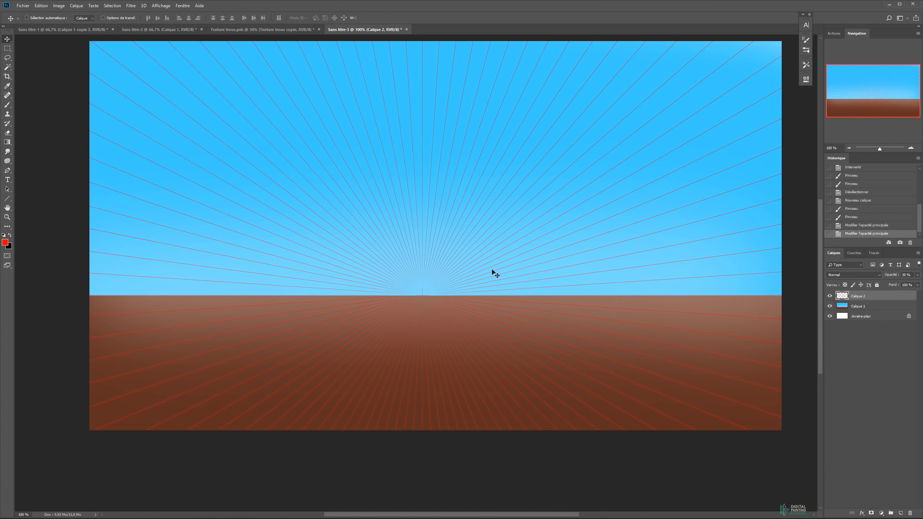
Step: Add a new layer and stamp a second red vanishing point at the right end of the horizon
key("ctrl+shift+n")
key("Return")
key("b")
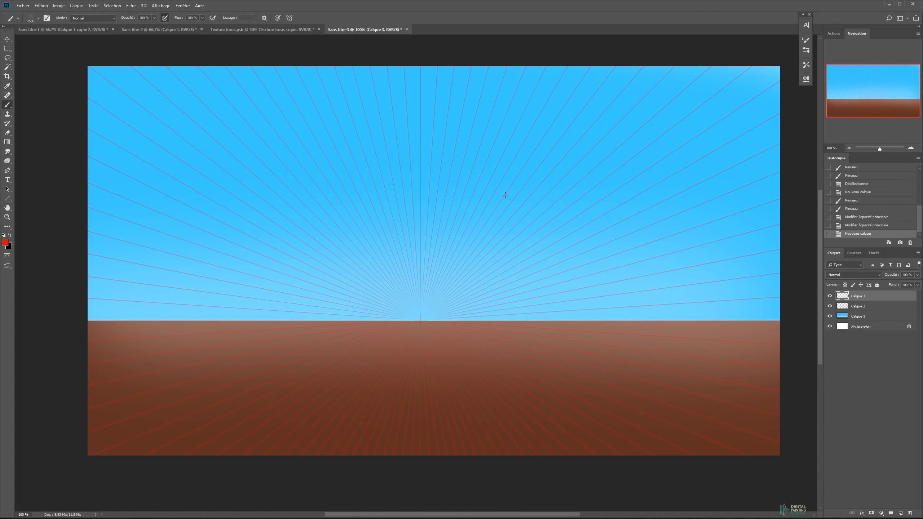
left_click(772, 317)
Step: Set the foreground colour to bright green, keeping red as the background colour
key("x")
left_click(4, 242)
left_click_drag(713, 304, 714, 296)
left_click_drag(696, 272, 722, 244)
left_click_drag(714, 304, 714, 320)
left_click(786, 257)
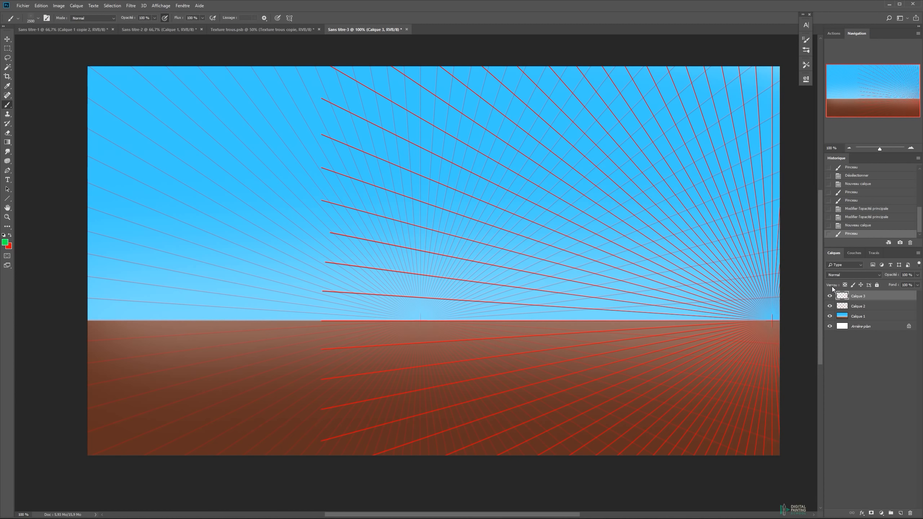
Step: On a new layer, stamp a green vanishing point at the left end of the horizon, and hide the central vanishing point's layer
key("ctrl+shift+alt+n")
left_click(829, 316)
left_click(88, 320)
Step: Add another new layer and set the foreground colour to magenta (#de00ff)
key("ctrl+shift+alt+n")
left_click_drag(375, 216, 534, 223)
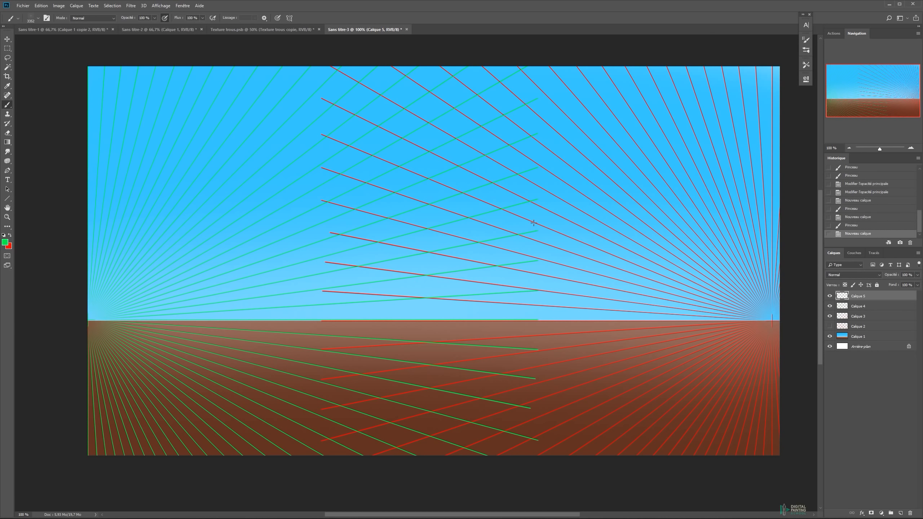
key("n")
left_click_drag(714, 308, 713, 276)
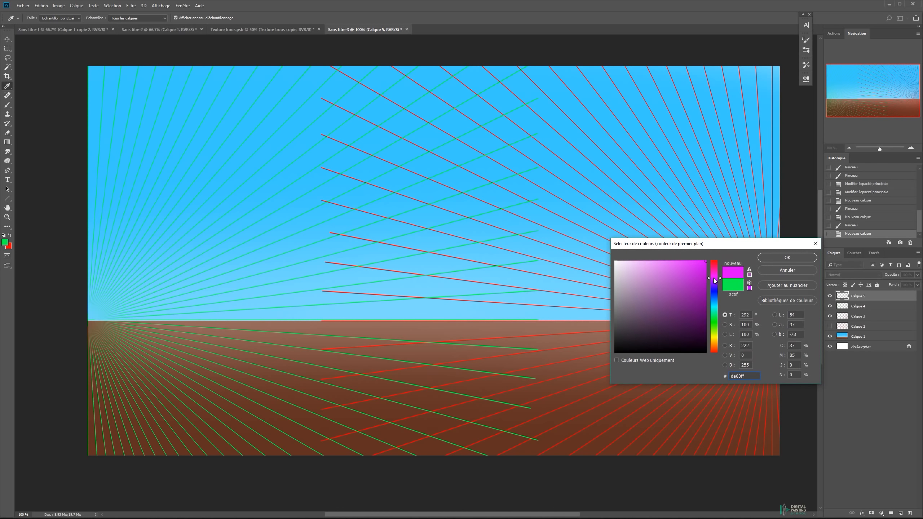
key("Return")
Step: Stamp a magenta vanishing point well above the canvas, outside the image area
key("ctrl+minus")
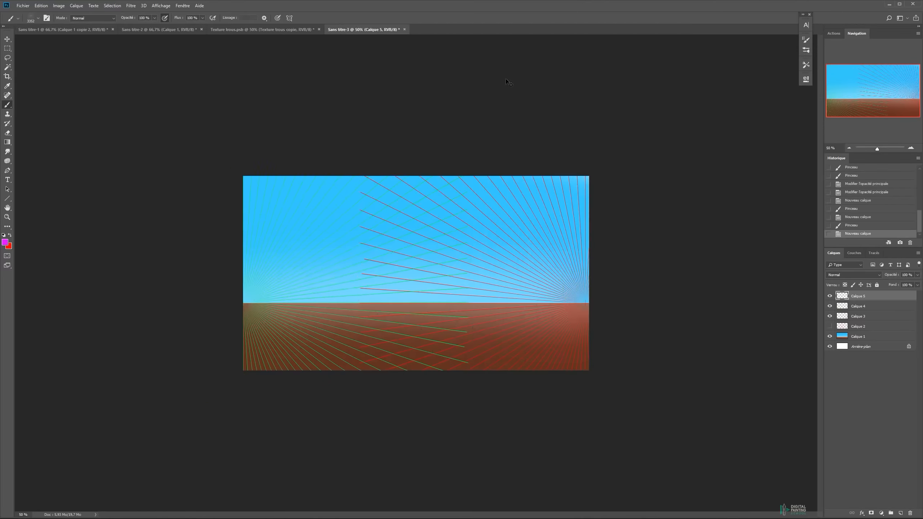
left_click(411, 78)
key("z")
left_click(434, 267)
left_click(433, 268)
key("v")
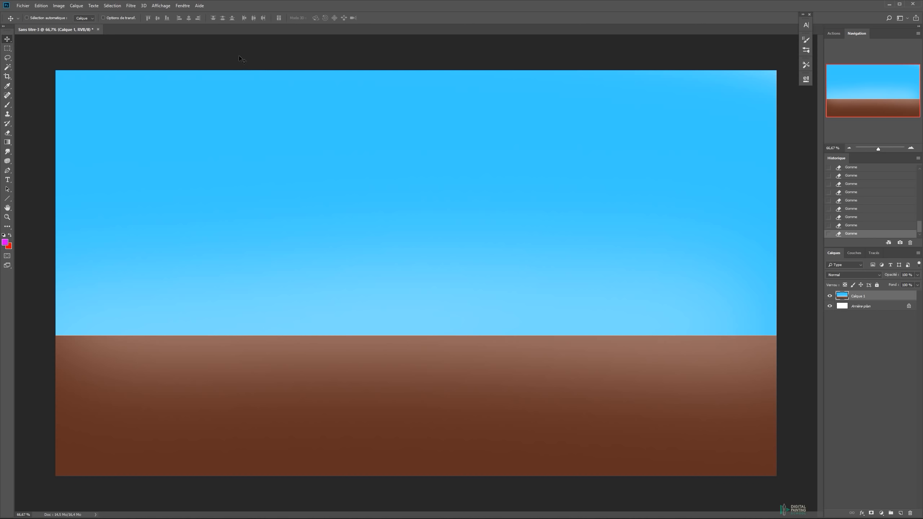
Step: Open the Perspective Tools 2 extension and generate a perspective grid from two converging Pen tool lines drawn in the sky
left_click(189, 6)
mouse_move(243, 40)
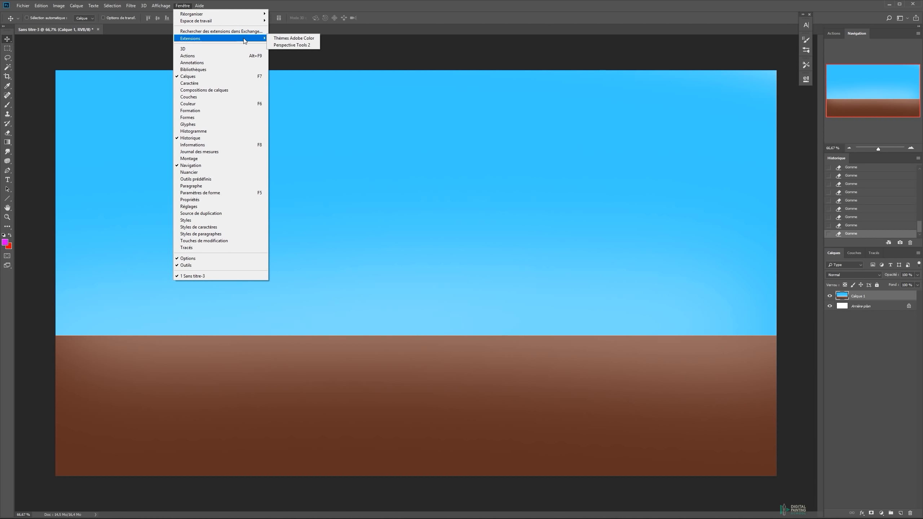
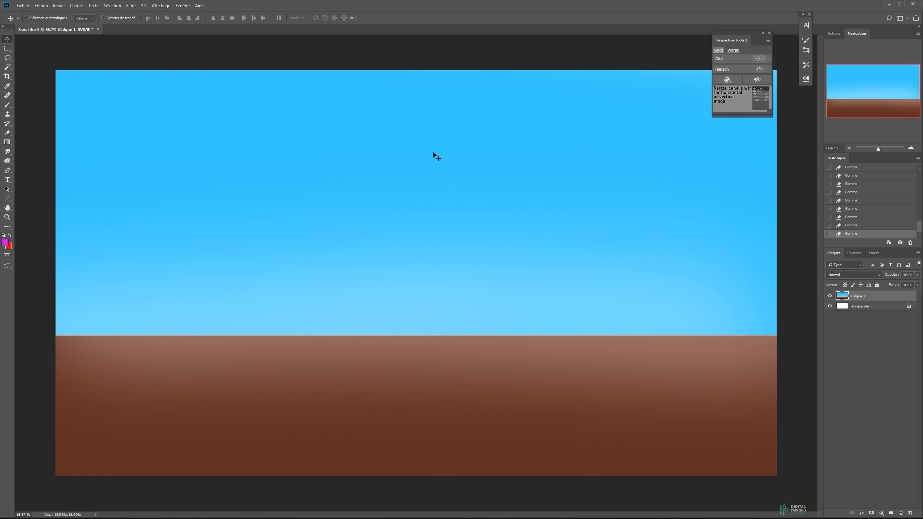
key("p")
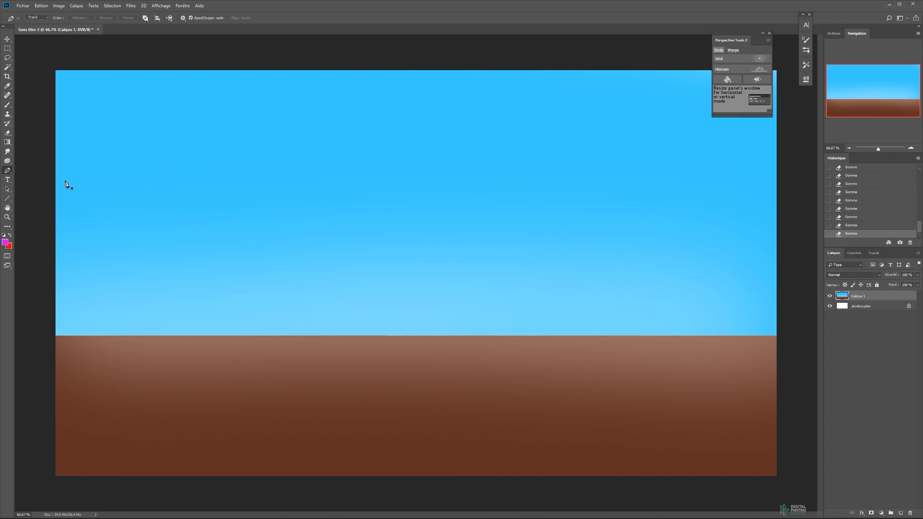
left_click(269, 236)
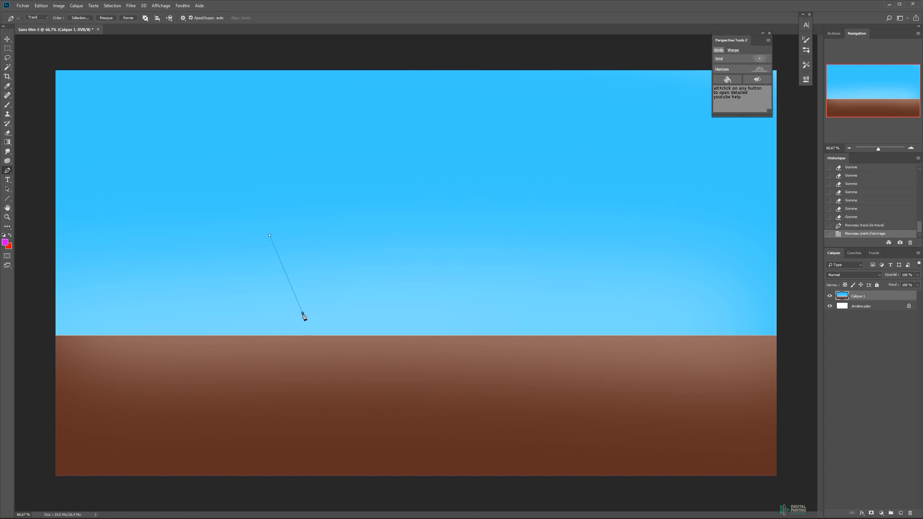
key("Escape")
left_click(421, 191)
left_click(340, 318)
left_click(732, 60)
Step: Try moving the perspective grid to different positions across the canvas, ending toward the lower left
key("v")
left_click_drag(371, 353, 636, 246)
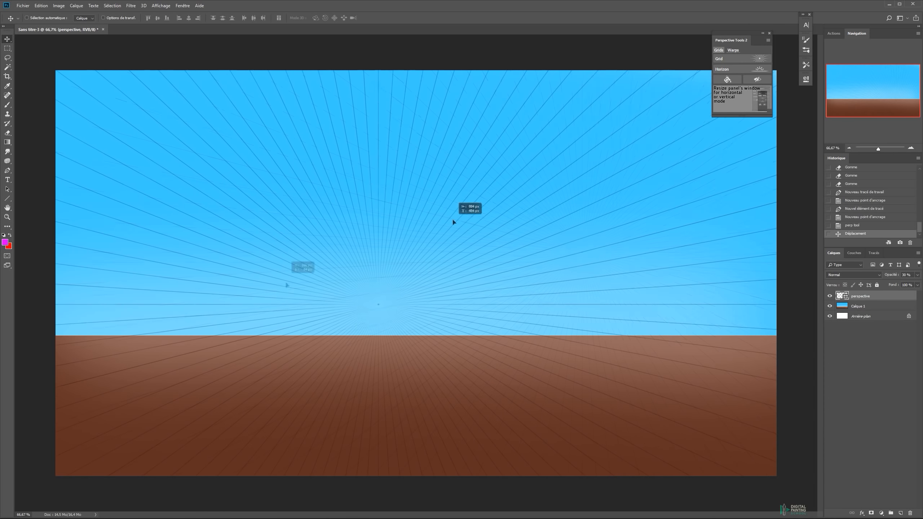
left_click_drag(453, 222, 452, 264)
left_click_drag(646, 147, 303, 310)
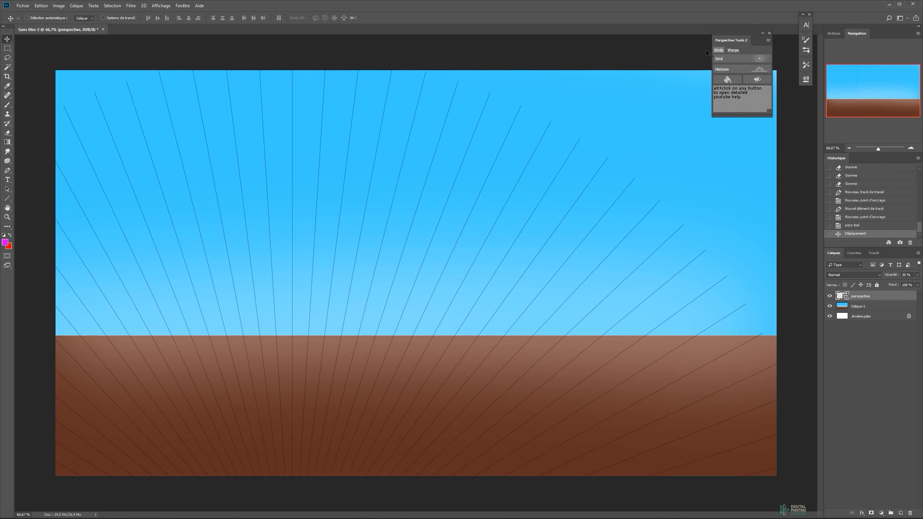
left_click_drag(470, 176, 341, 193)
Step: Enlarge the perspective grid to about 170% around its centre with Free Transform
key("ctrl+minus")
key("ctrl+minus")
key("ctrl+minus")
key("ctrl+t")
left_click_drag(513, 190, 653, 46)
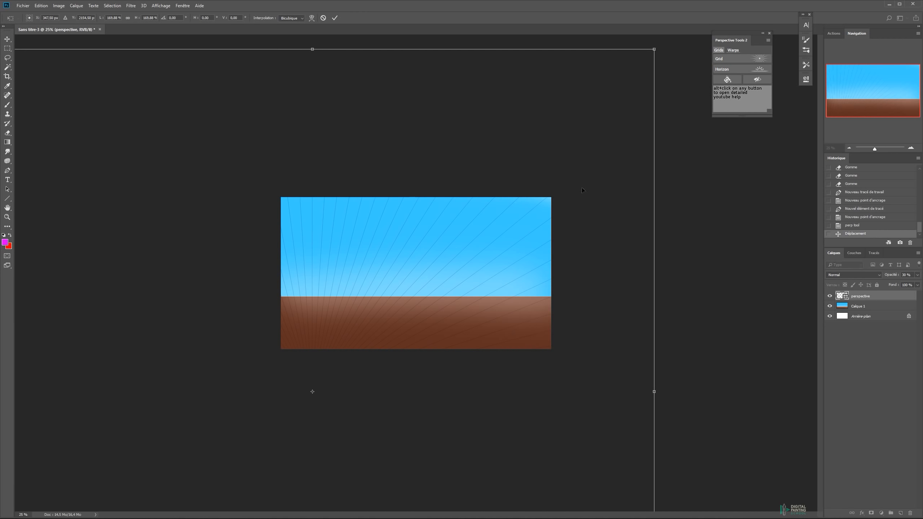
key("Return")
Step: Try moving the grid's vanishing point beyond the left side of the canvas at horizon height
key("ctrl+space")
left_click(435, 263, "ctrl")
left_click(441, 276, "ctrl")
left_click_drag(469, 352, 292, 249)
key("alt+space")
left_click(519, 237, "alt")
left_click(520, 237, "alt")
left_click_drag(514, 286, 461, 251)
Step: Enlarge the perspective grid further and move its vanishing point just beyond the right edge of the canvas, level with the horizon
key("ctrl+t")
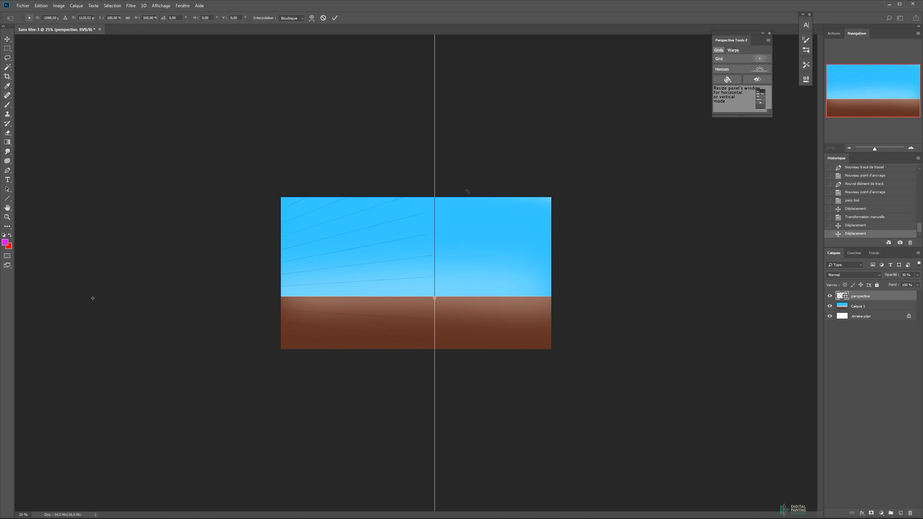
key("ctrl+minus")
key("Return")
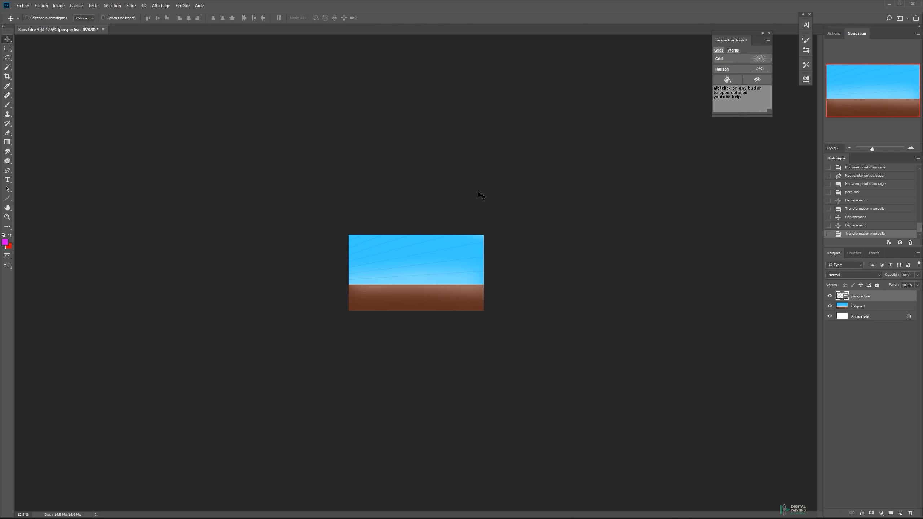
left_click_drag(433, 245, 431, 217)
key("z")
left_click(423, 268)
left_click(424, 268)
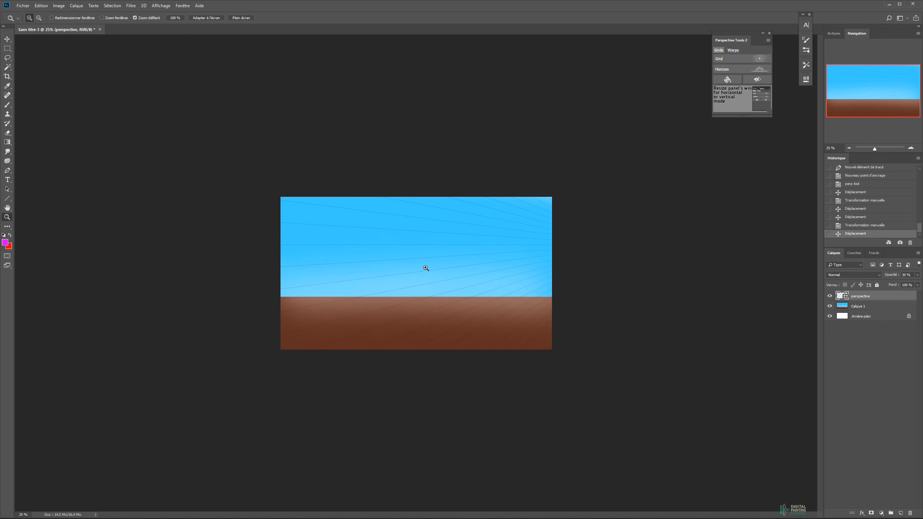
left_click(425, 268)
left_click(425, 268)
key("v")
left_click_drag(648, 170, 657, 257)
left_click_drag(683, 207, 671, 227)
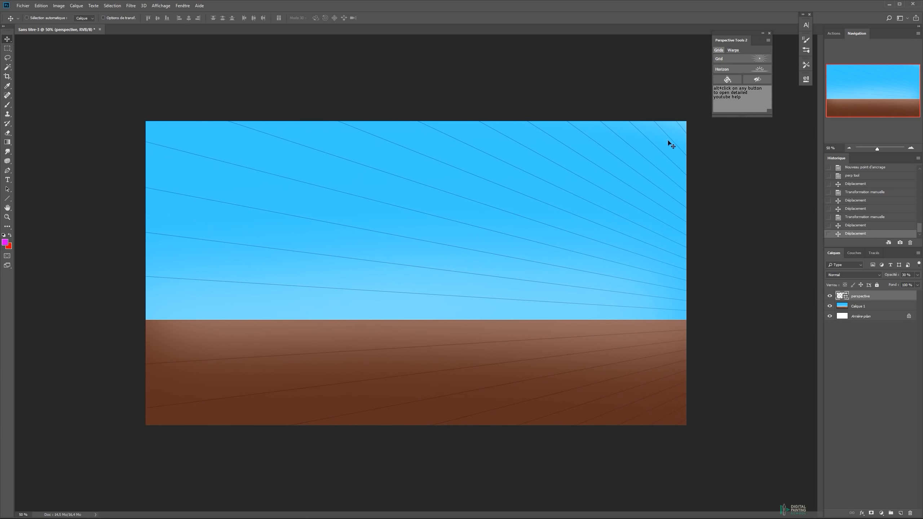
Step: Generate a second grid from two converging Pen tool lines and move its vanishing point to the left side, just above the horizon
key("p")
left_click(193, 214)
left_click(237, 295)
left_click(321, 161)
left_click(280, 278)
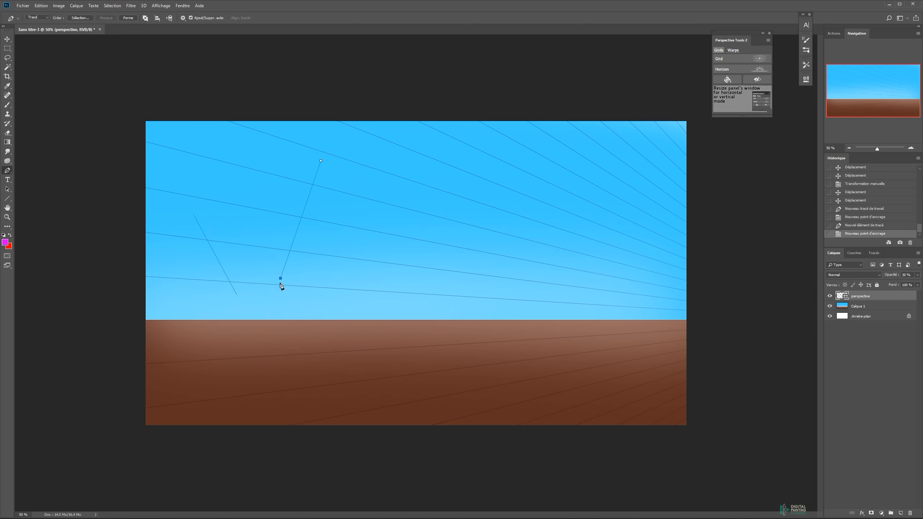
left_click(724, 64)
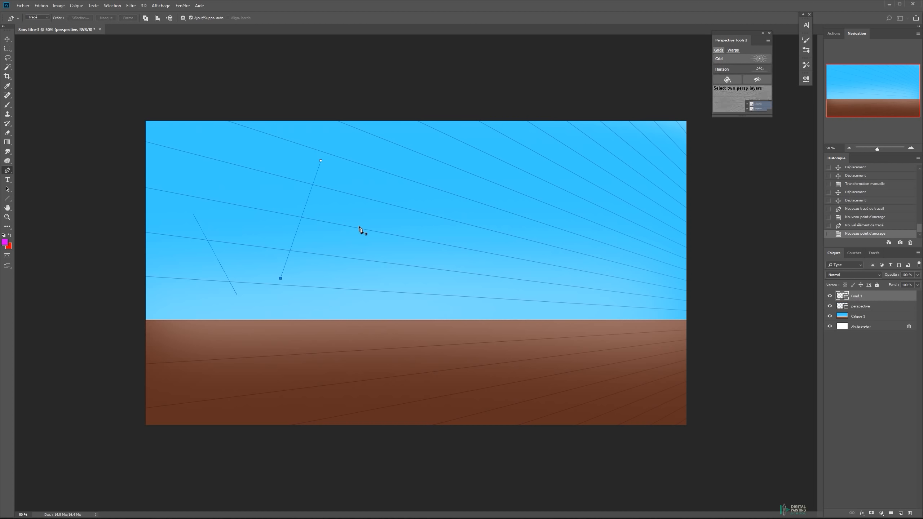
key("v")
left_click_drag(312, 312, 284, 256)
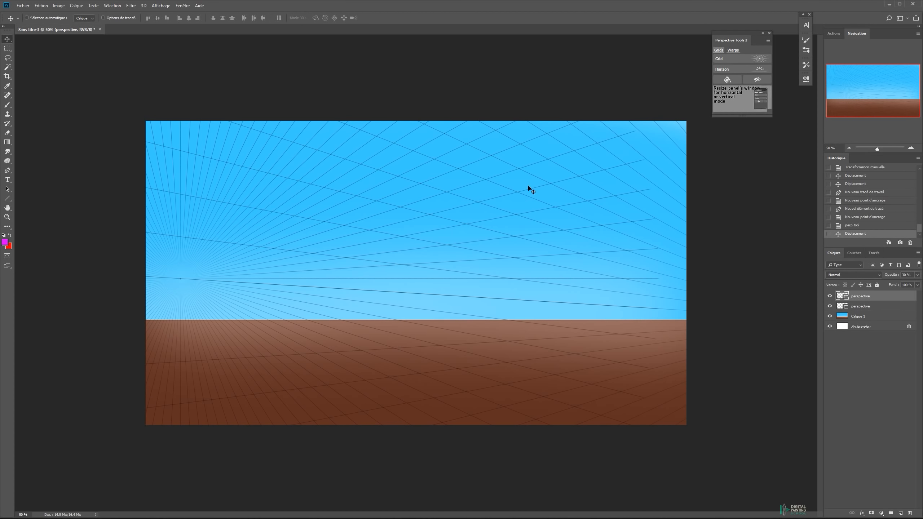
Step: Cycle the second perspective grid through the extension's line colours, ending on red
left_click(728, 82)
left_click(729, 81)
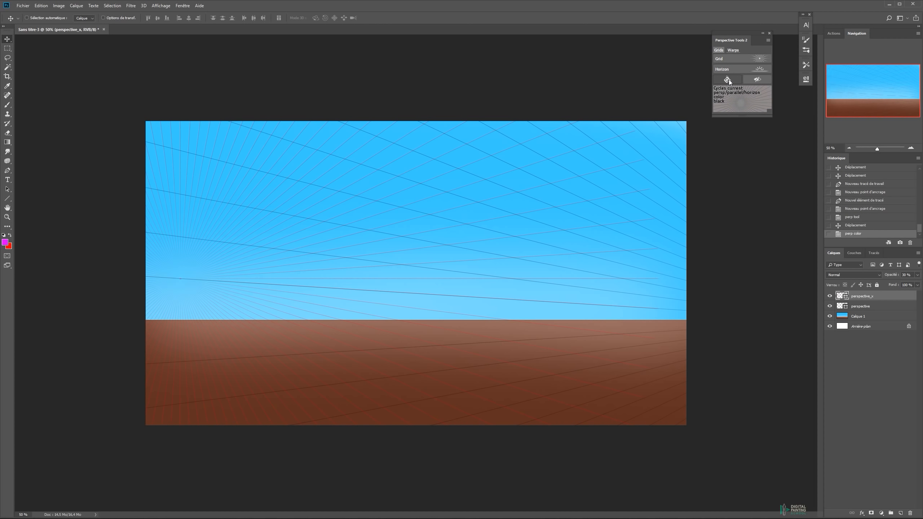
key("ctrl+plus")
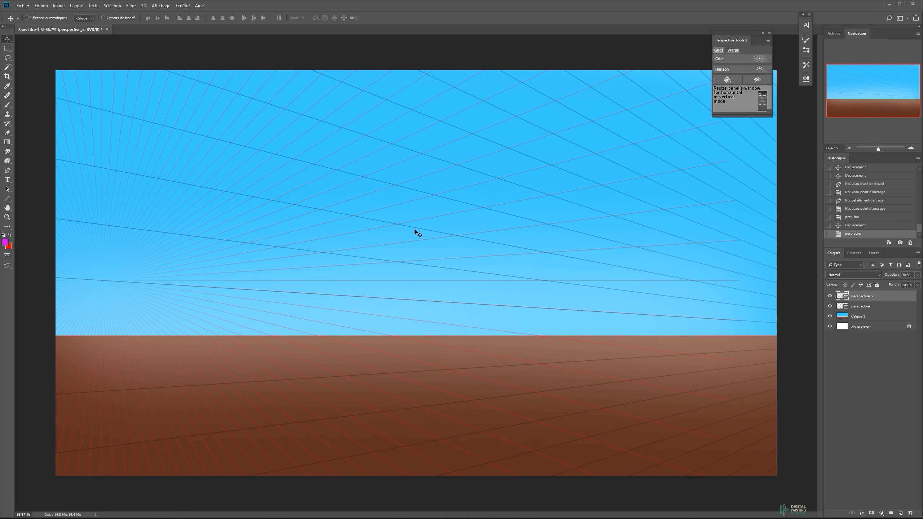
left_click(726, 80)
left_click(726, 80)
left_click(726, 80)
left_click(727, 80)
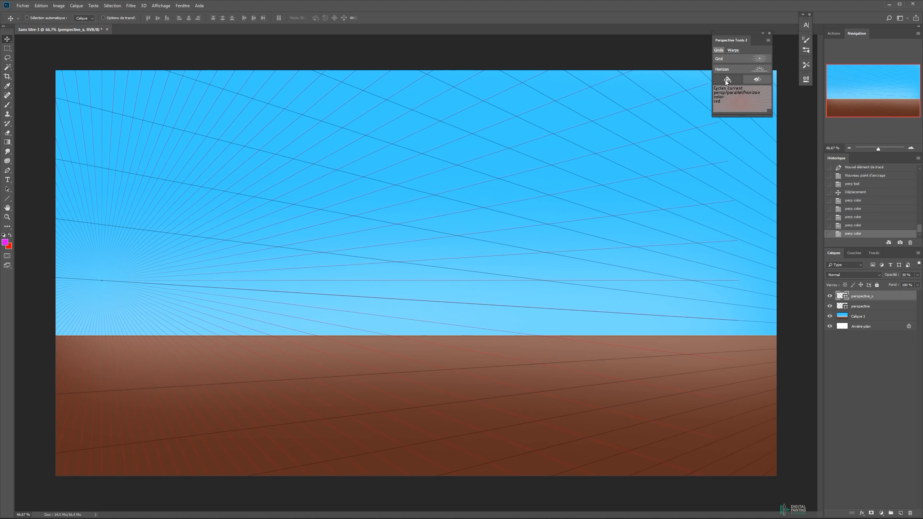
Step: Draw two near-vertical Pen tool lines that converge upward in the sky and generate a third perspective grid from them
key("p")
left_click(355, 105)
left_click(324, 262)
left_click(399, 111)
left_click(416, 263)
left_click(732, 57)
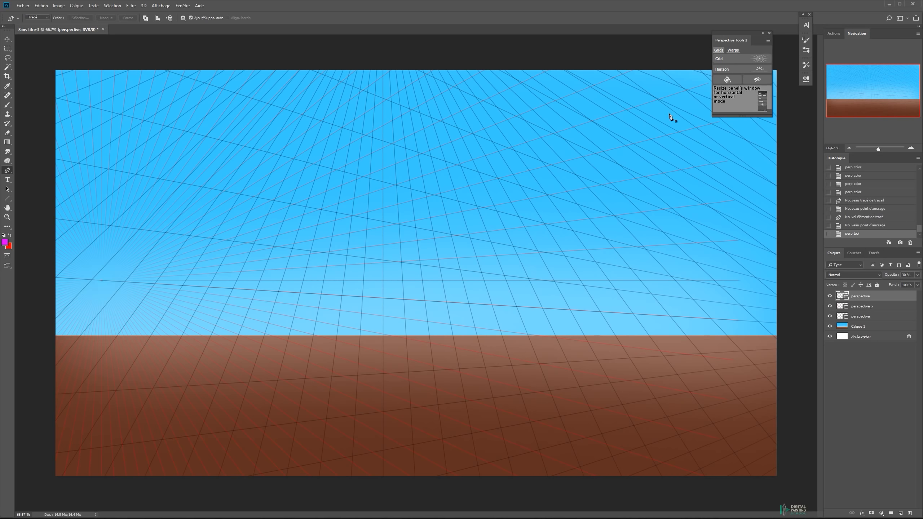
Step: Recolour the third perspective grid green with the extension's colour cycling
left_click(726, 79)
left_click(725, 80)
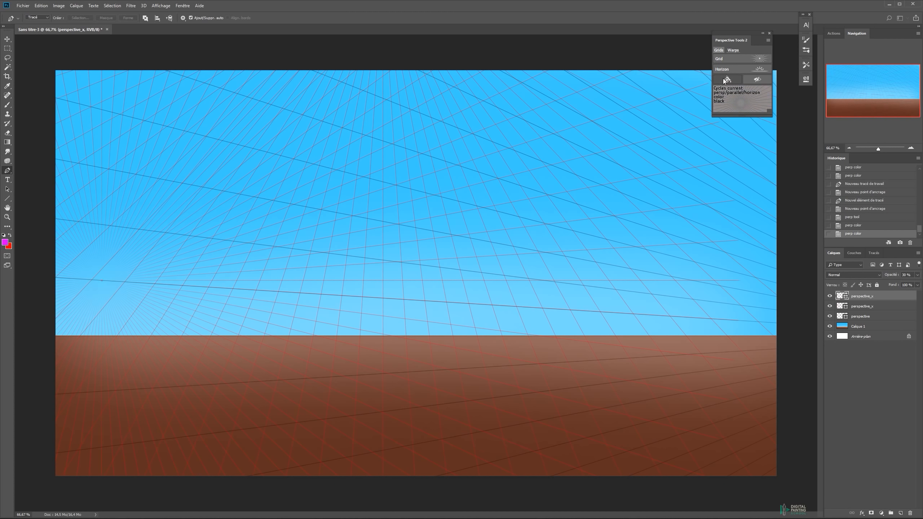
key("v")
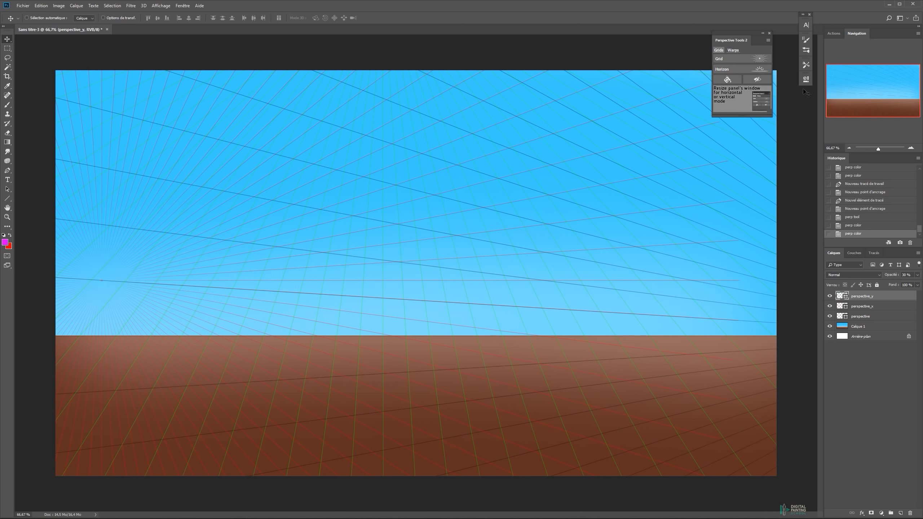
Step: Toggle all perspective grids off and back on, and look through the extension's warp tools
left_click(758, 78)
left_click(758, 77)
left_click(758, 77)
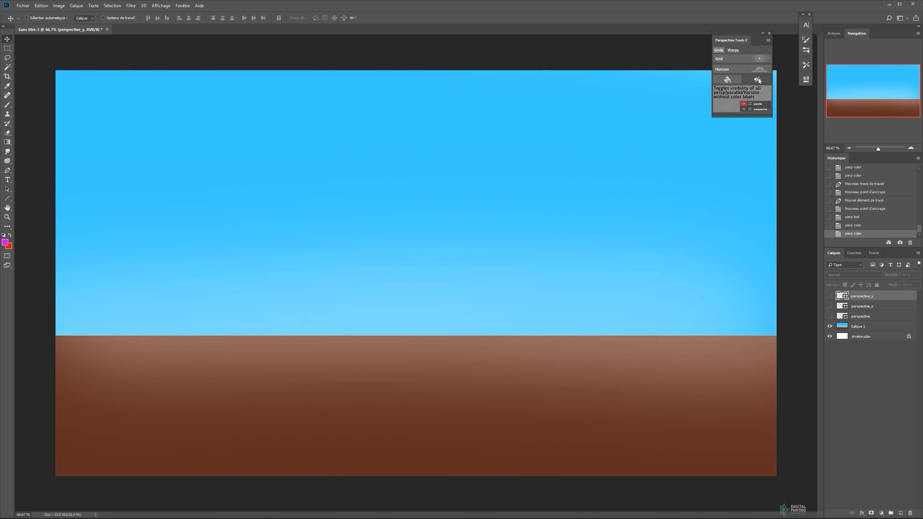
left_click(758, 78)
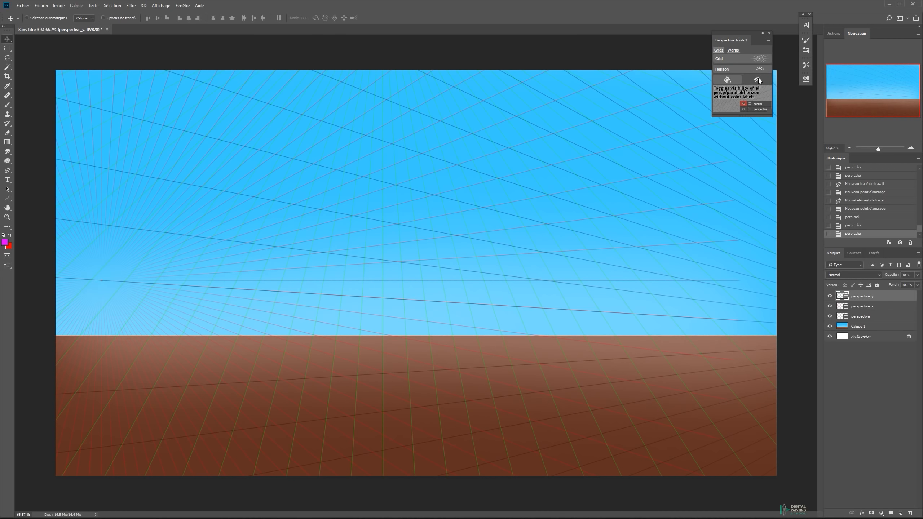
left_click(758, 78)
left_click(757, 79)
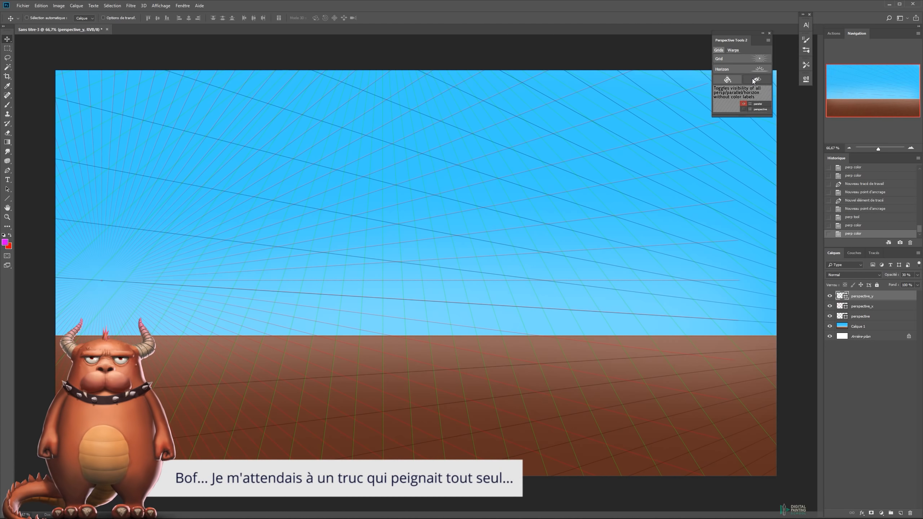
left_click(733, 51)
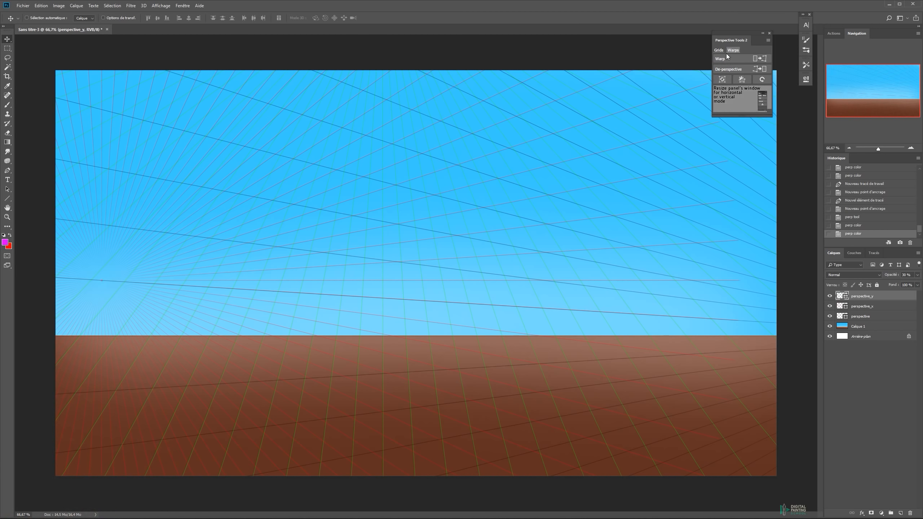
left_click(719, 52)
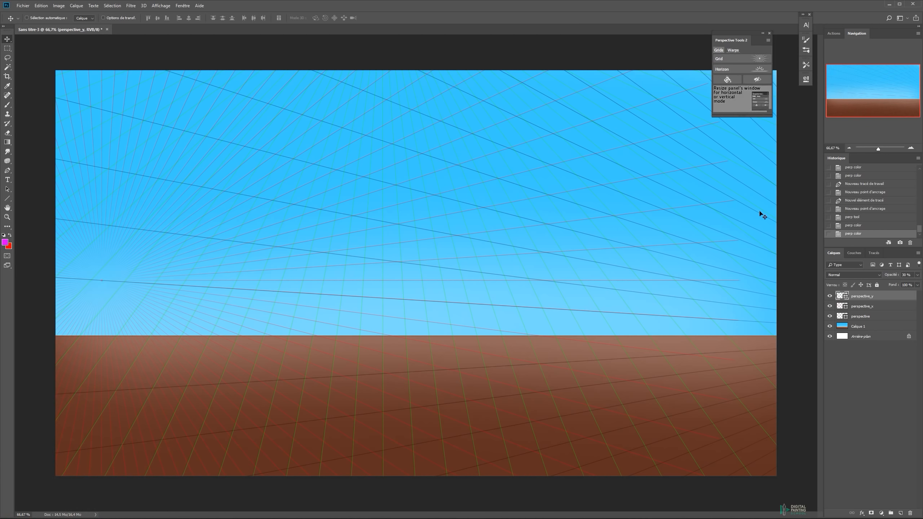
Step: Hide the three perspective grid layers and add a new empty layer above them
left_click(829, 316)
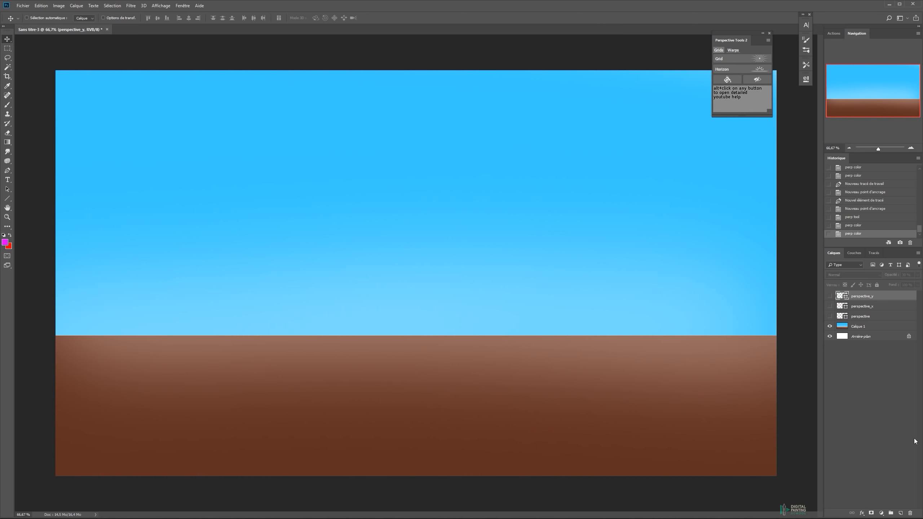
left_click(900, 513)
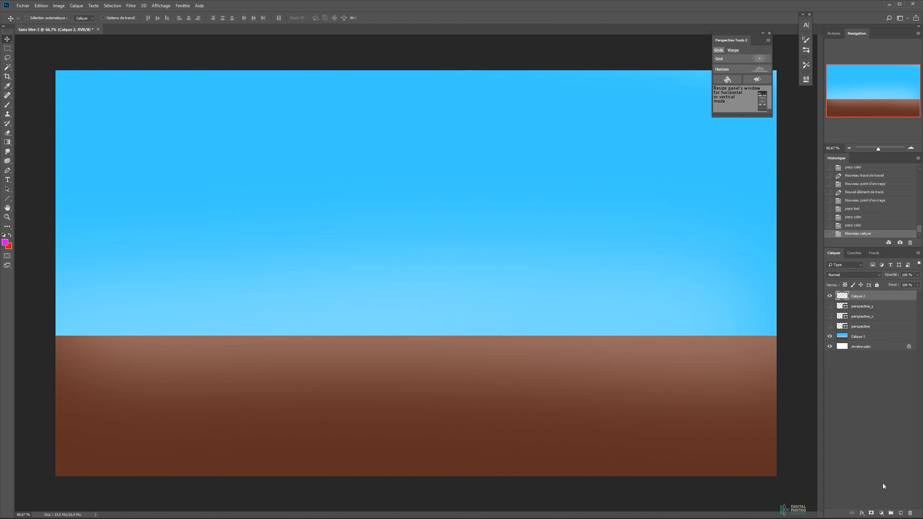
Step: Undo the new layer and paint over the brown ground on Calque 1 using the Rond Soft 75 brush and the sky's sampled light blue
key("ctrl+z")
key("b")
left_click_drag(455, 271, 471, 270)
left_click(457, 320)
key("ctrl+z")
right_click(505, 279)
left_click(575, 346)
left_click(369, 321, "alt")
mouse_move(224, 344)
left_mouse_down()
mouse_move(124, 437)
mouse_move(755, 467)
left_mouse_up()
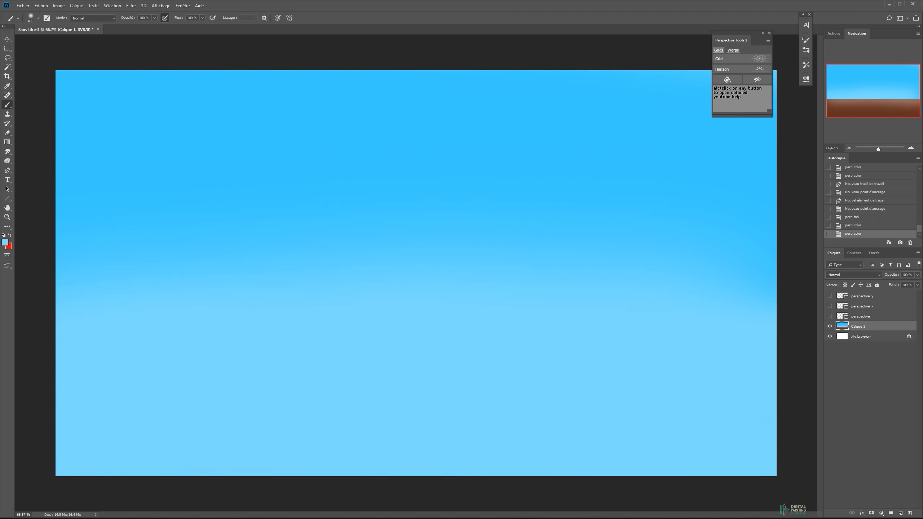
Step: Run the Horizon generator without a path, and draw two separate Pen tool lines converging downward in the sky
key("v")
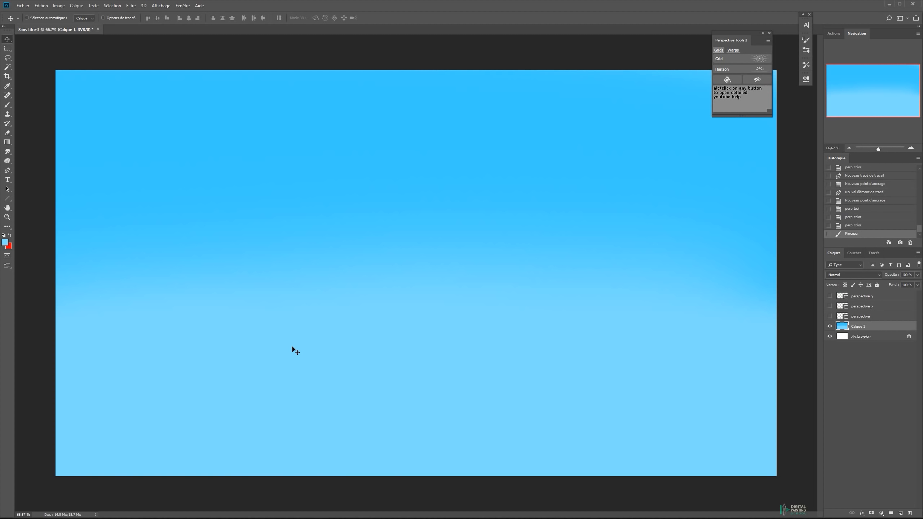
left_click(734, 69)
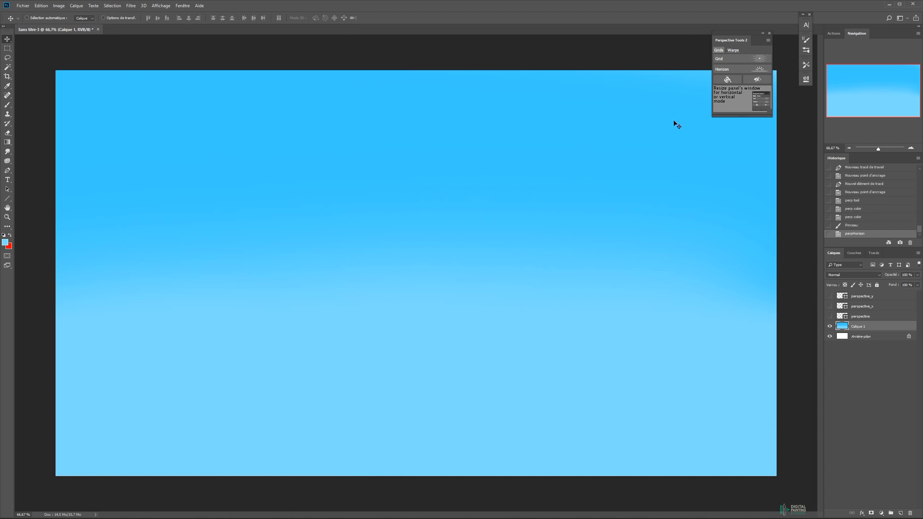
key("p")
left_click(260, 208)
left_click(316, 275)
key("Escape")
left_click(478, 192)
left_click(407, 279)
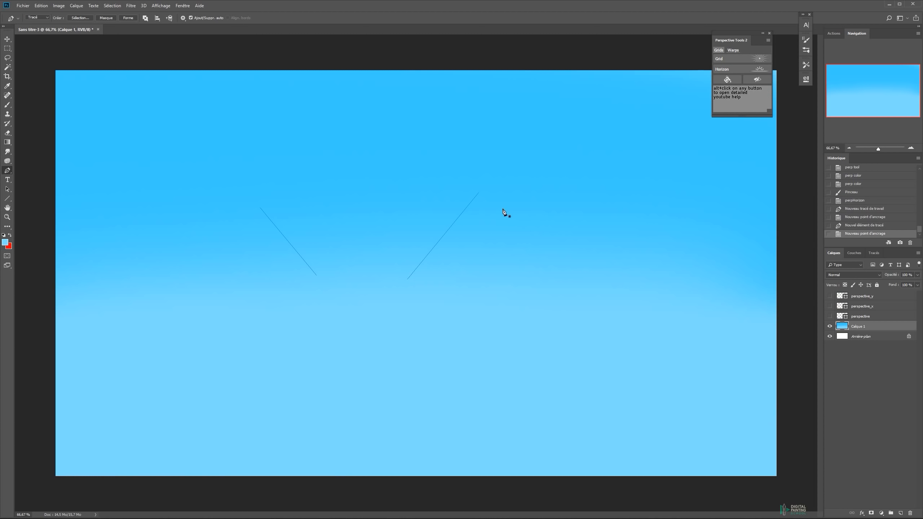
Step: Add two more separate Pen tool lines in the upper sky, both running downward between the existing ones
left_click(380, 117)
left_click(371, 227)
left_click(460, 140)
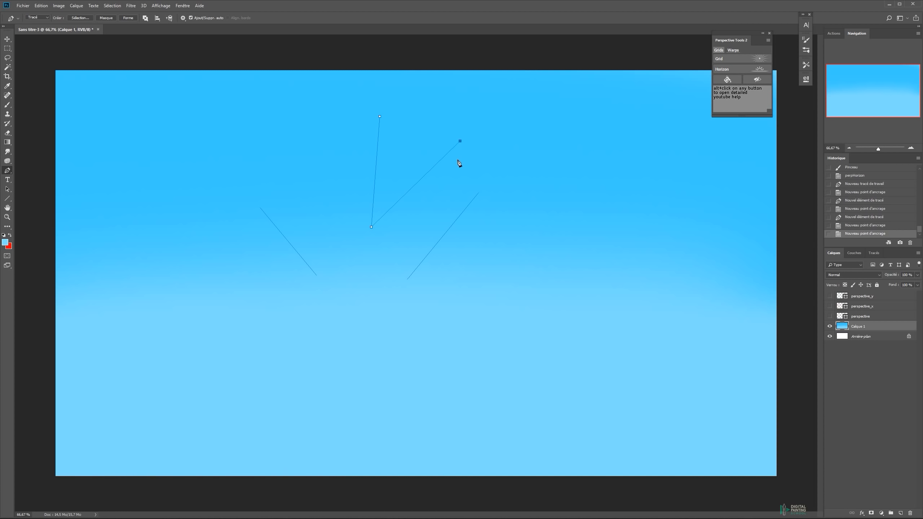
key("ctrl+z")
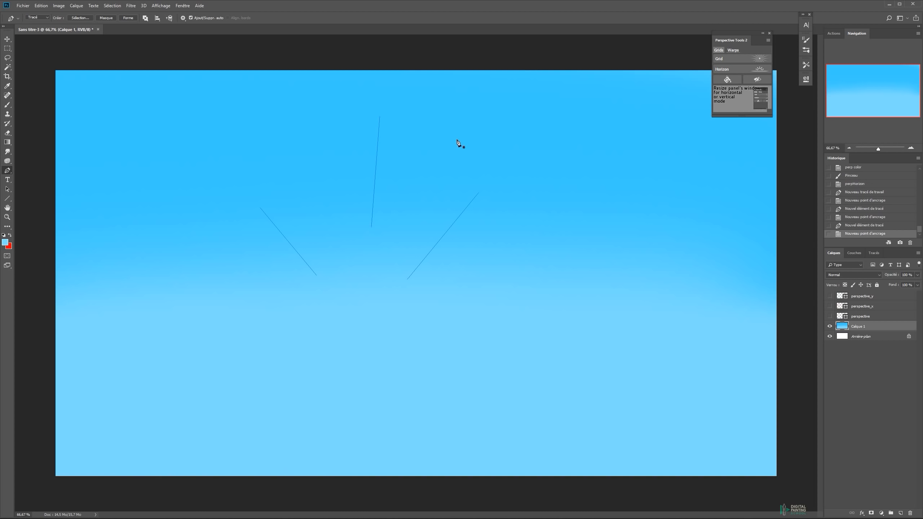
left_click(462, 132)
left_click(399, 236)
Step: Undo the Pen tool lines drawn in the sky
key("ctrl+z")
key("ctrl+z")
key("ctrl+z")
key("ctrl+z")
key("ctrl+z")
key("ctrl+z")
key("ctrl+z")
key("ctrl+z")
key("ctrl+z")
key("ctrl+z")
key("ctrl+z")
key("ctrl+z")
key("ctrl+z")
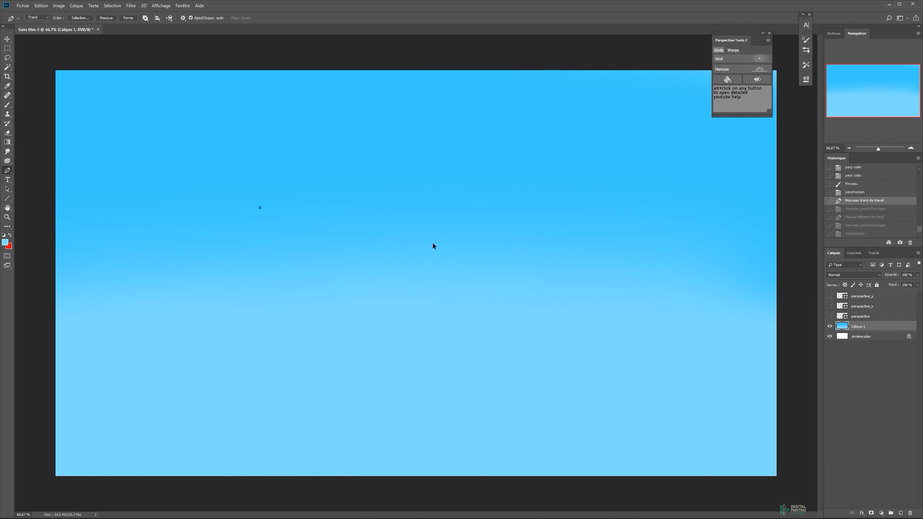
Step: Draw a horizontal Pen tool line across the middle of the canvas and generate a horizon from it
left_click(243, 270)
left_click(602, 270)
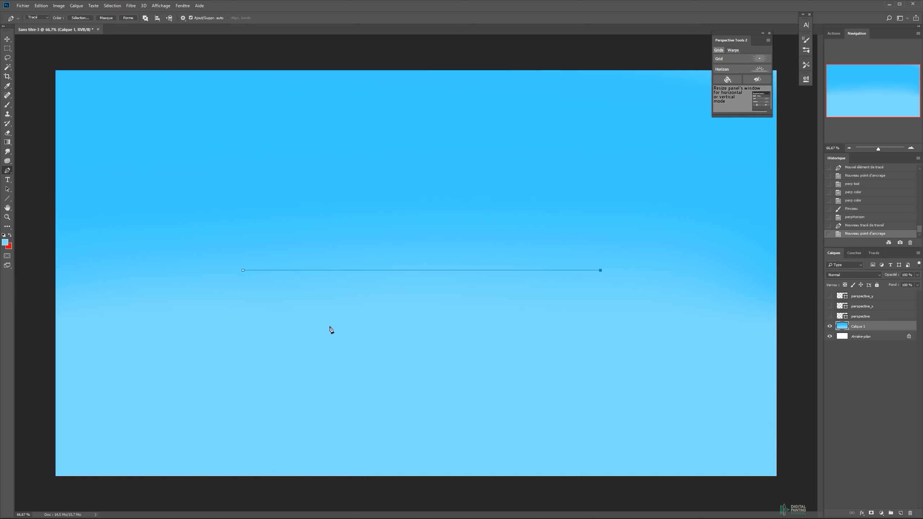
left_click(734, 70)
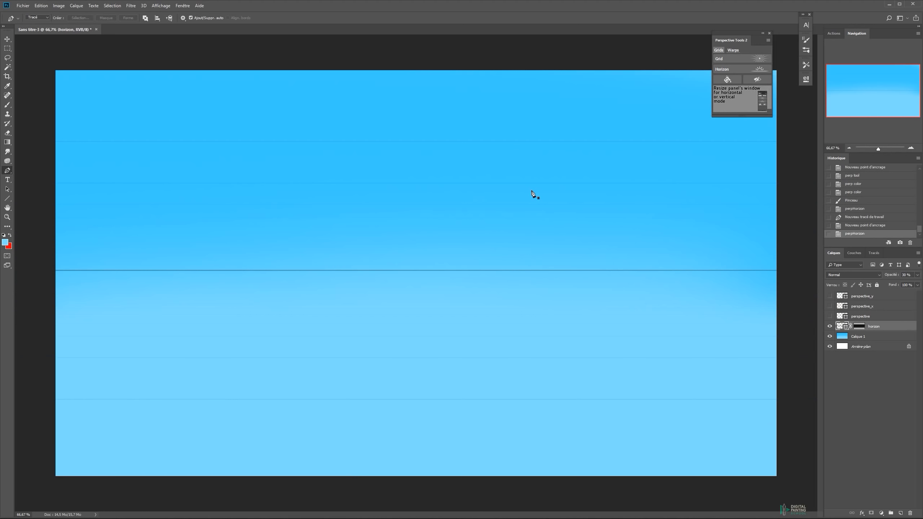
Step: Set the horizon layer's opacity to 100 % and inspect its lines above and below the horizon
key("z")
left_click(424, 257)
left_click(425, 257)
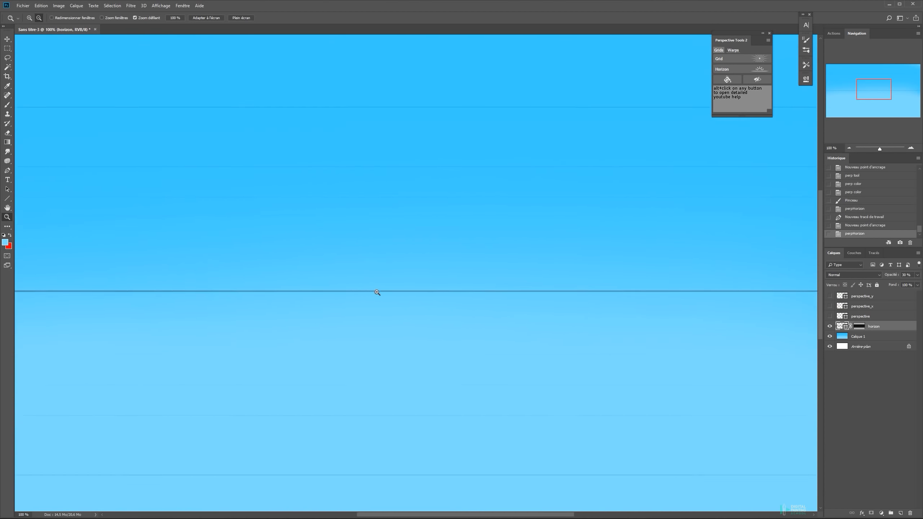
left_click(377, 293, "alt")
left_click(377, 292, "alt")
key("v")
key("0")
key("z")
left_click(429, 266)
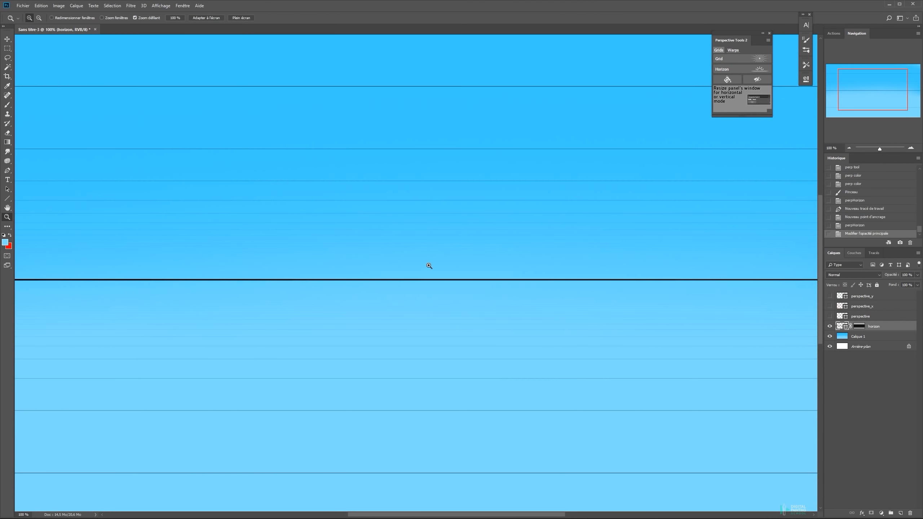
key("v")
left_click_drag(419, 398, 564, 377)
left_click_drag(509, 395, 527, 244)
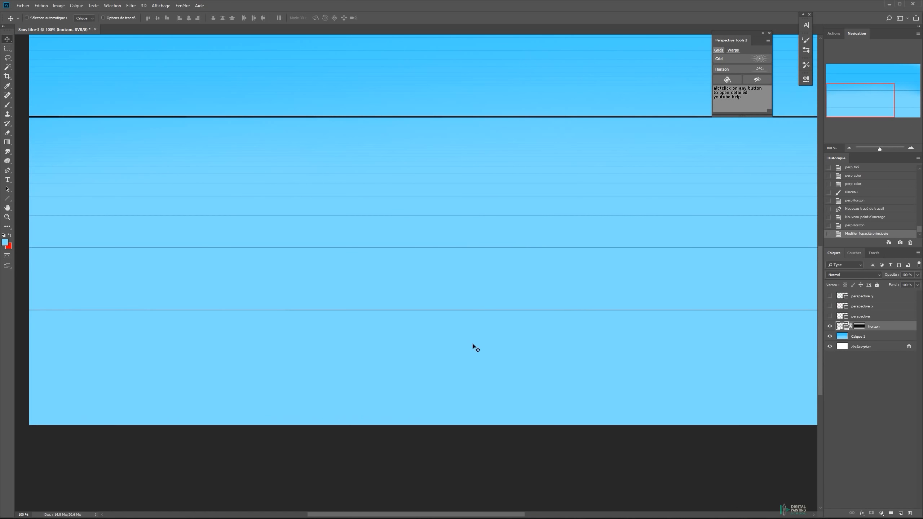
left_click_drag(470, 177, 418, 278)
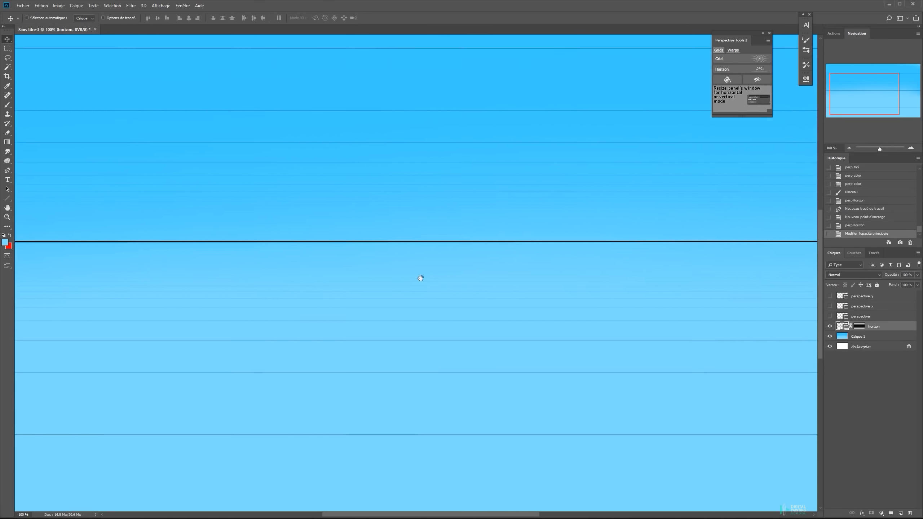
Step: Draw two Pen tool lines in the sky converging on the horizon line and generate a perspective grid from them
key("p")
left_click(350, 147)
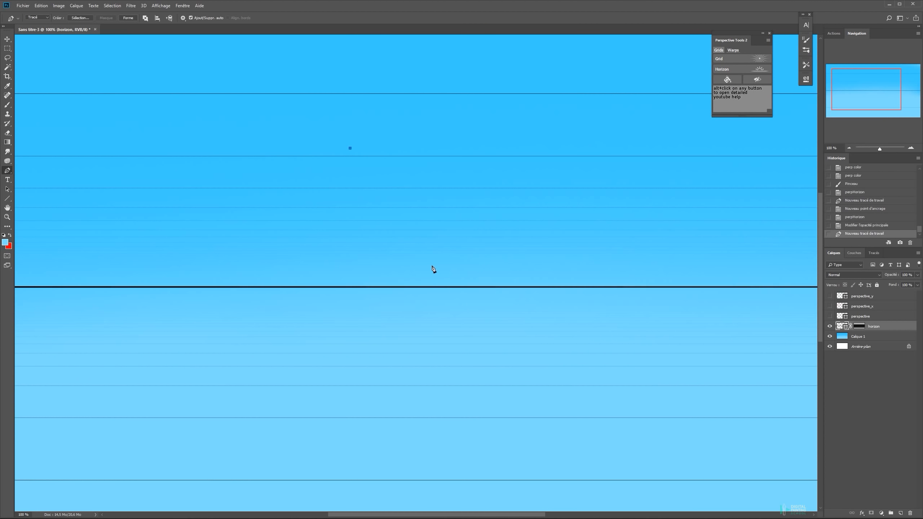
left_click(436, 287)
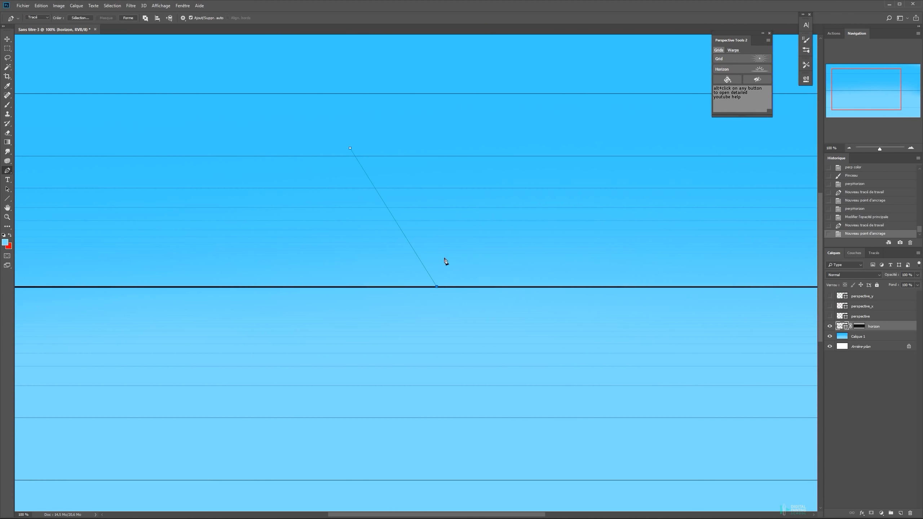
left_click(504, 134)
left_click(439, 288)
key("F2")
Step: Shift the new perspective grid slightly along the horizon with the Move tool
key("v")
left_click_drag(475, 298, 458, 297)
key("z")
left_click(484, 247, "alt")
key("v")
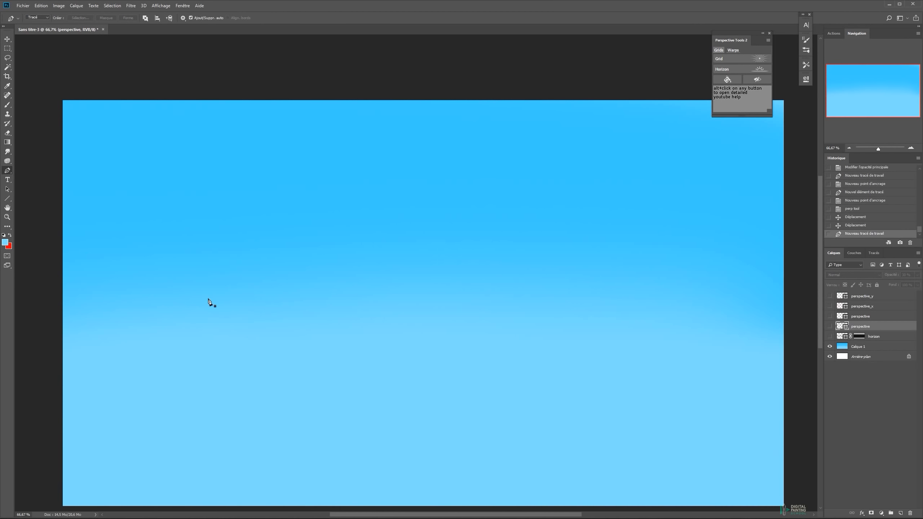
Step: Draw a near-vertical Pen tool line and a second separate line, and generate a steeply tilted horizon guide from the path
left_click(205, 215)
left_click(195, 318)
left_click(510, 208)
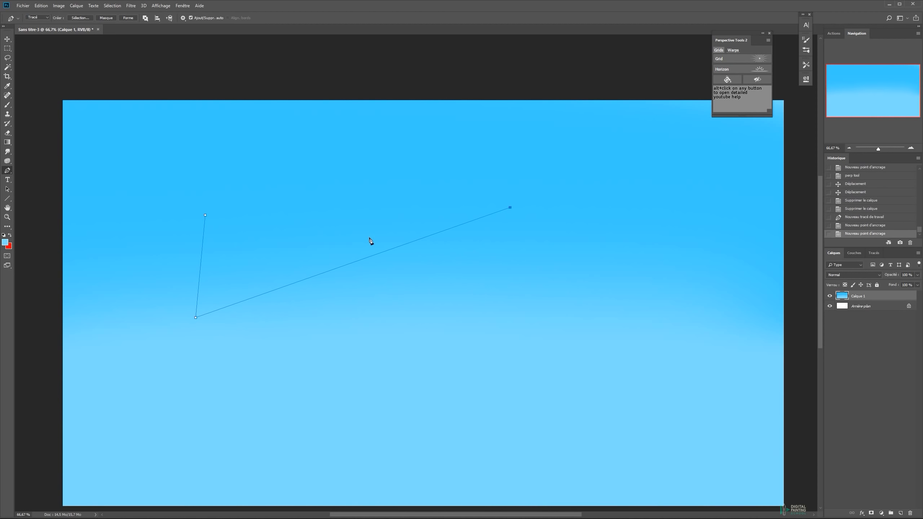
key("ctrl+z")
left_click(591, 183)
left_click(266, 183)
left_click(758, 59)
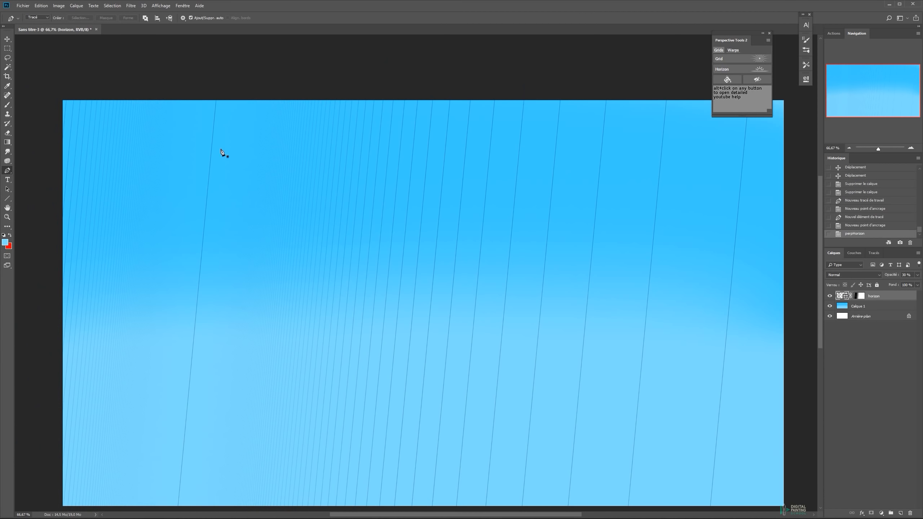
Step: Try rotating the tilted horizon guide with Free Transform, and cancel the transformation
key("v")
key("ctrl+t")
mouse_move(404, 56)
left_mouse_down()
mouse_move(431, 52)
mouse_move(387, 50)
mouse_move(394, 69)
left_mouse_up()
key("ctrl+minus")
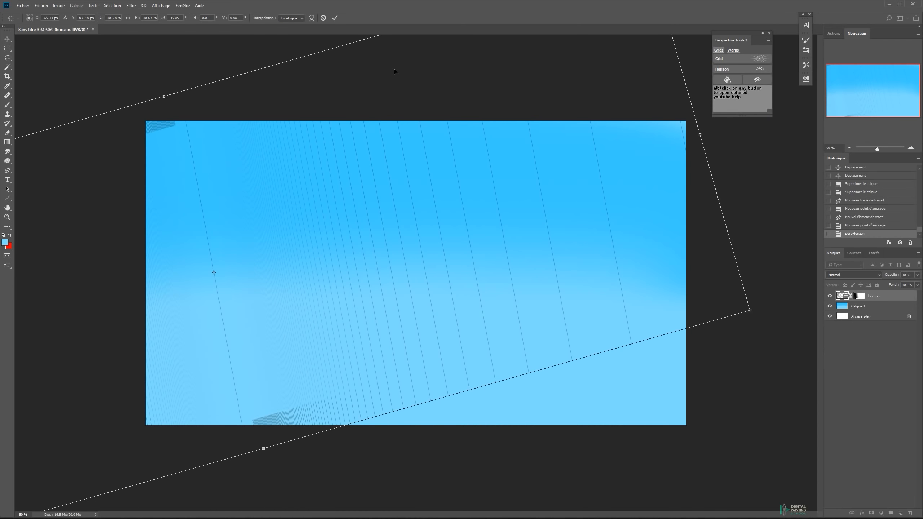
left_click_drag(461, 202, 559, 240)
left_click_drag(268, 82, 161, 171)
key("Escape")
key("ctrl+plus")
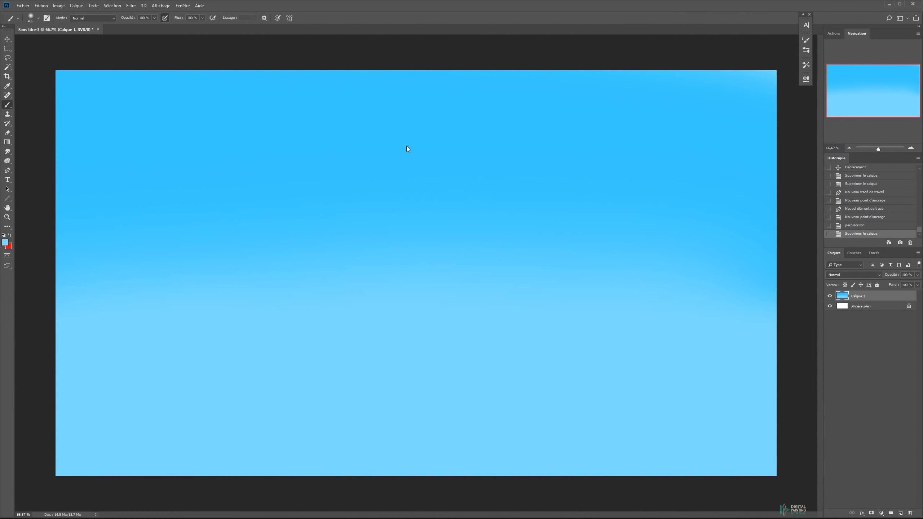
Step: Choose the Rond dur 75 brush preset and set its diameter to about 188 px
right_click(451, 186)
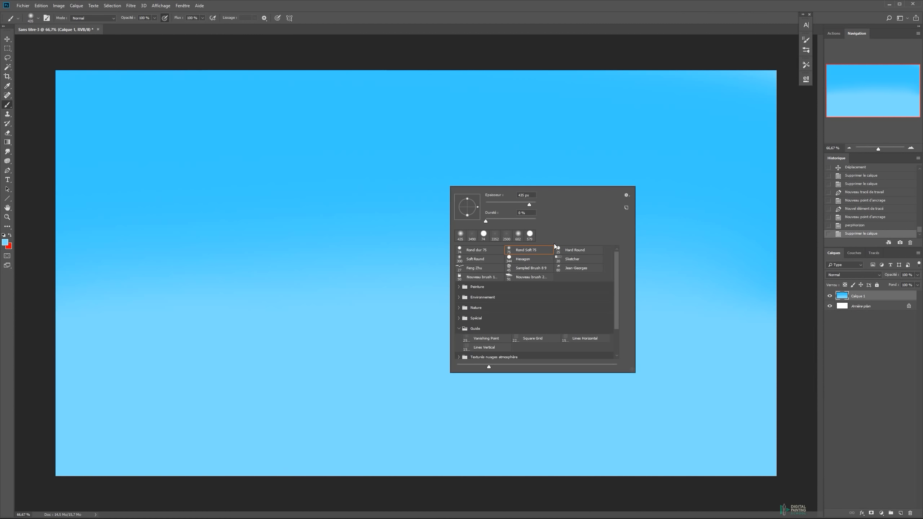
left_click(486, 252)
left_click_drag(344, 212, 357, 210)
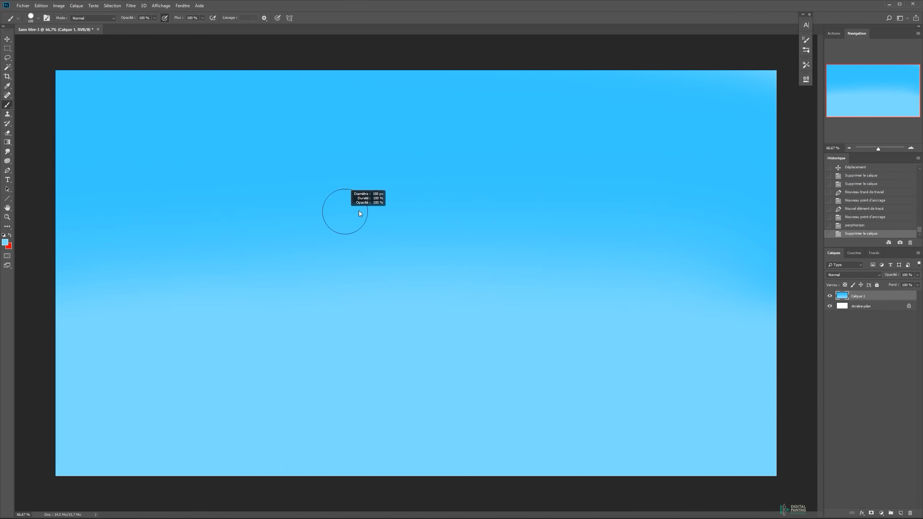
Step: Switch to the Rond Soft 75 brush preset, try it diagonally across the sky, and undo
right_click(333, 196)
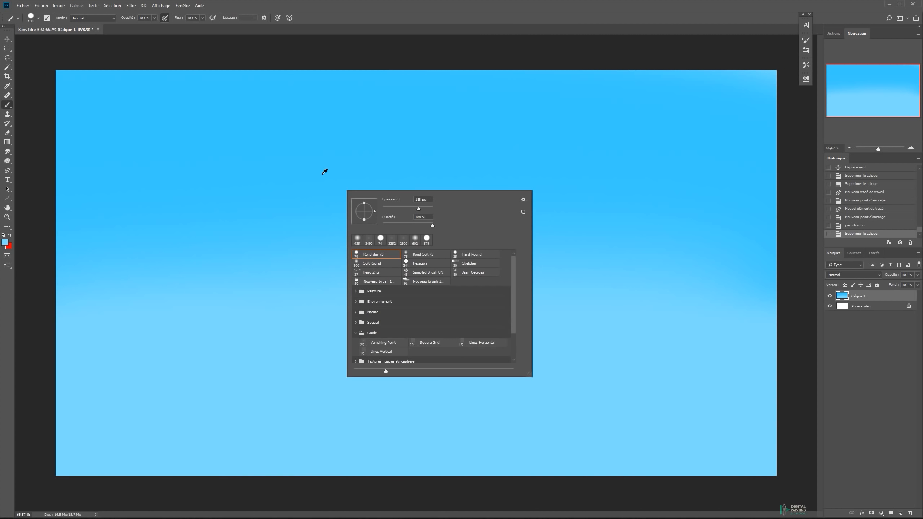
left_click(427, 256)
mouse_move(363, 149)
left_mouse_down()
mouse_move(606, 220)
mouse_move(624, 234)
left_mouse_up()
key("ctrl+z")
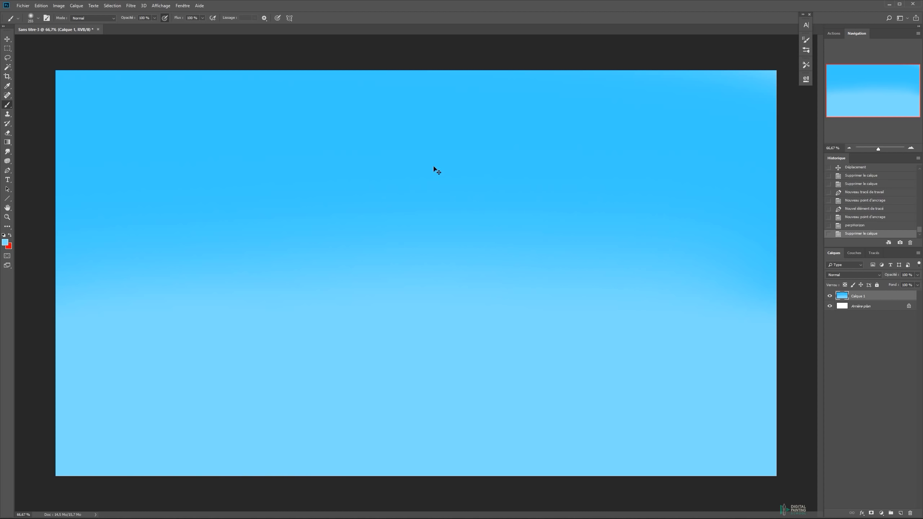
Step: Try the Hexagon, Sketcher and Soft Round brush presets, and go back to Hexagon
right_click(398, 135)
left_click(493, 254)
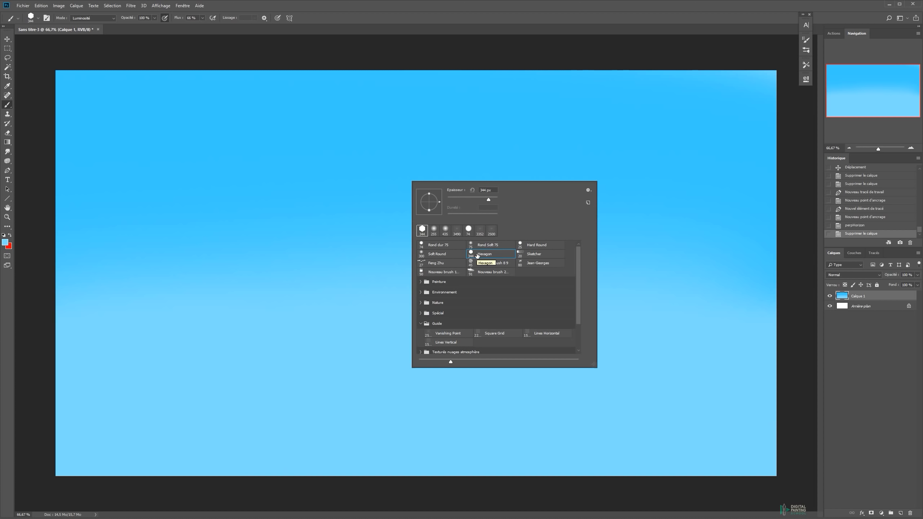
left_click(527, 255)
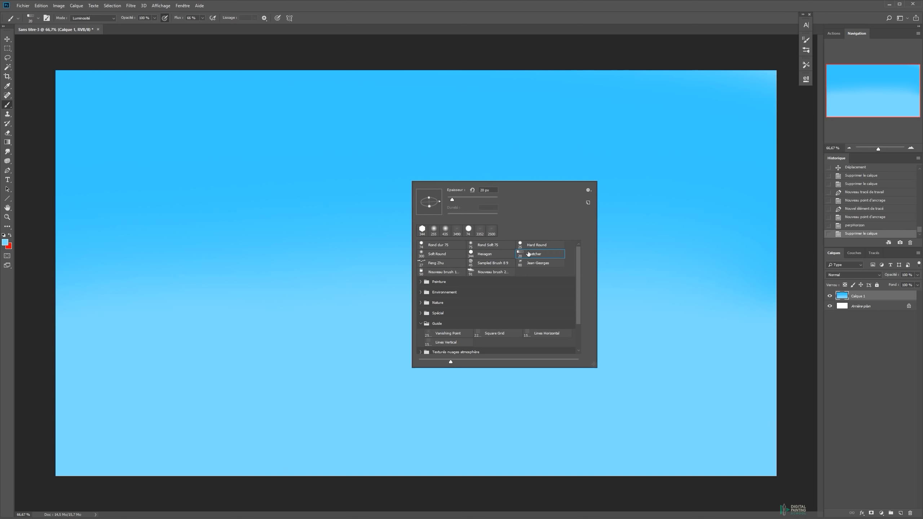
left_click(453, 257)
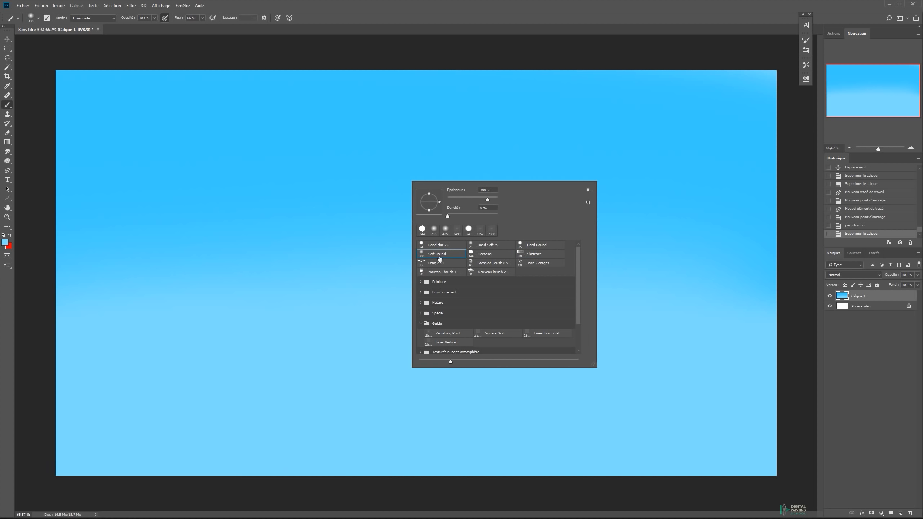
left_click(476, 255)
left_click(400, 111)
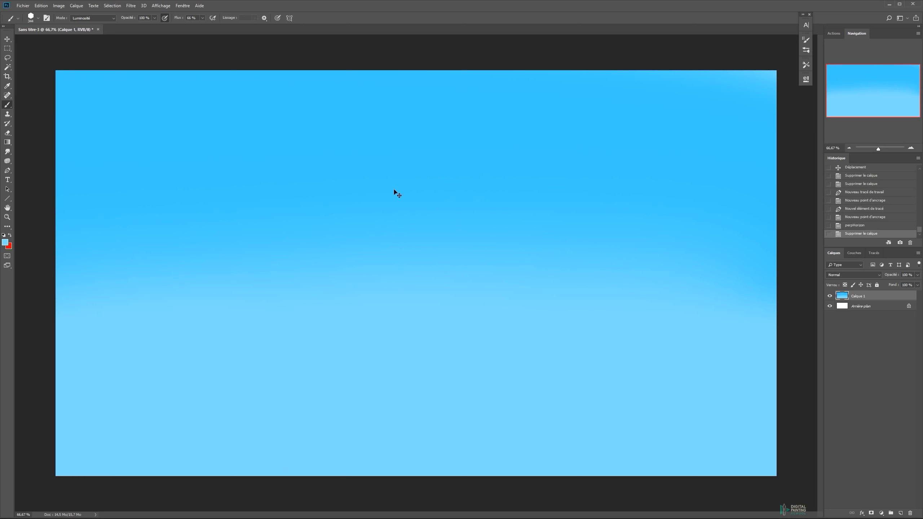
Step: Step back through the previous brush presets and swap the foreground and background colours
key("comma")
key("x")
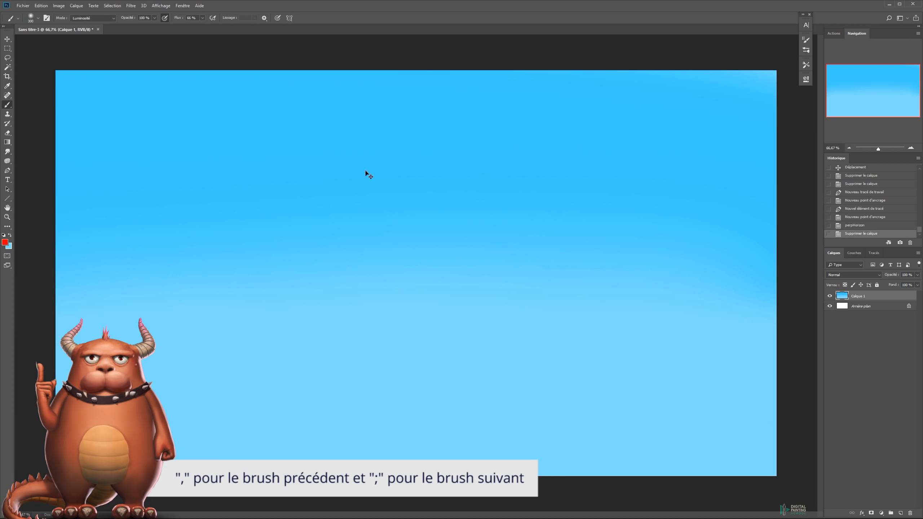
key("comma")
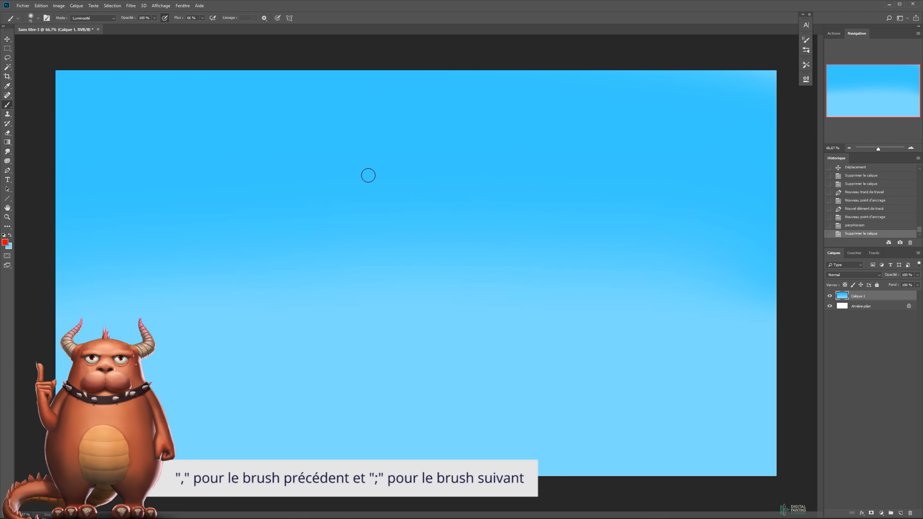
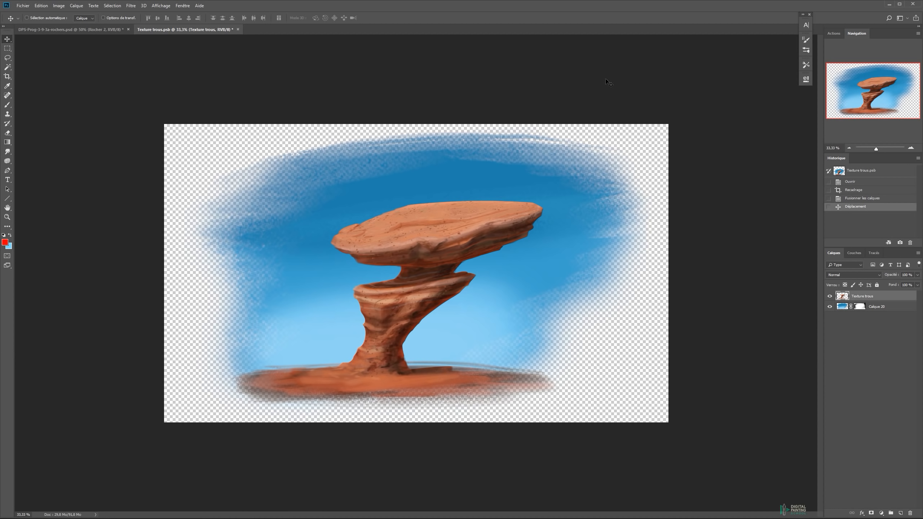
Step: Activate the Smudge tool for the rock painting in Texture trous.psb and choose the Hard Round preset as its tip
left_click(7, 153)
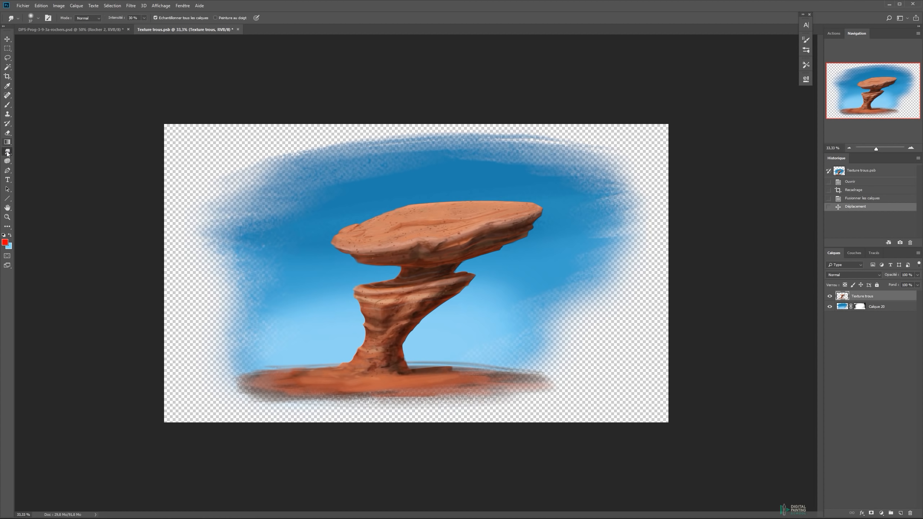
right_click(6, 153)
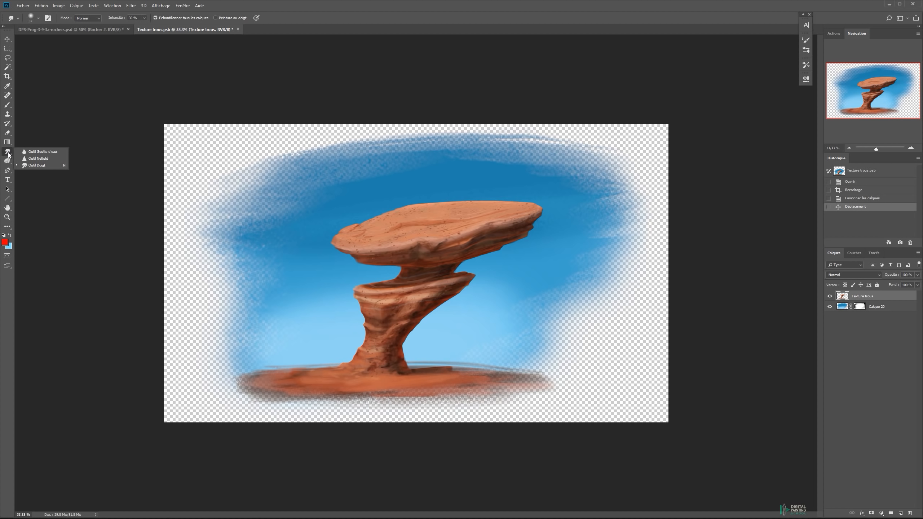
left_click(7, 150)
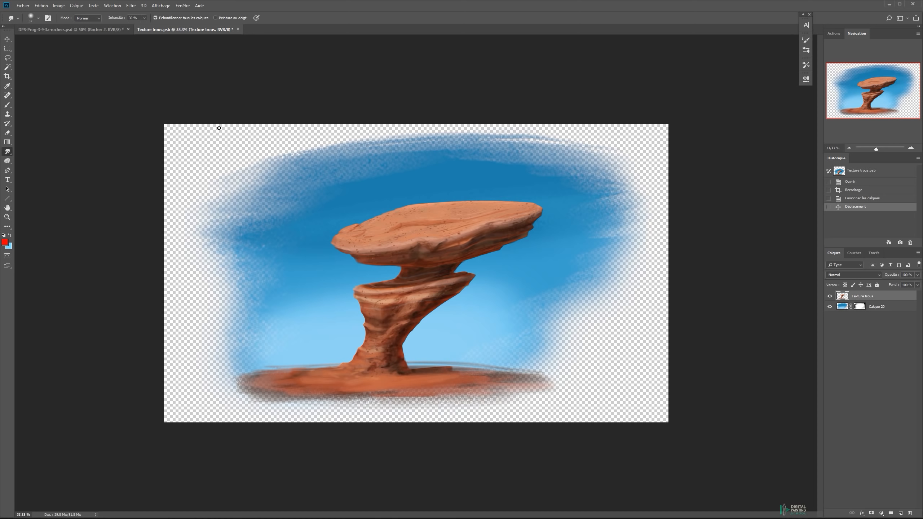
right_click(396, 209)
left_click(520, 275)
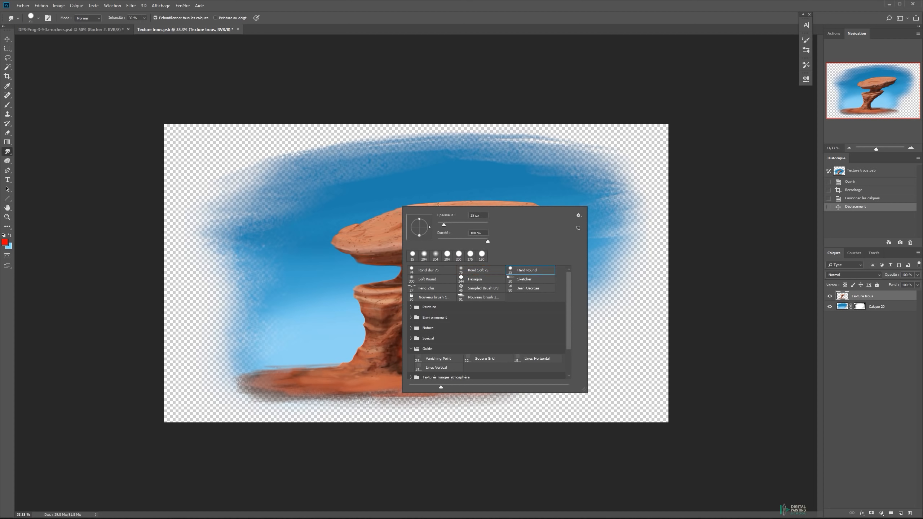
Step: Enlarge the hard Smudge tip and check the rock by hiding and showing the Texture trous layer
left_click(387, 205)
left_click_drag(394, 206, 402, 206)
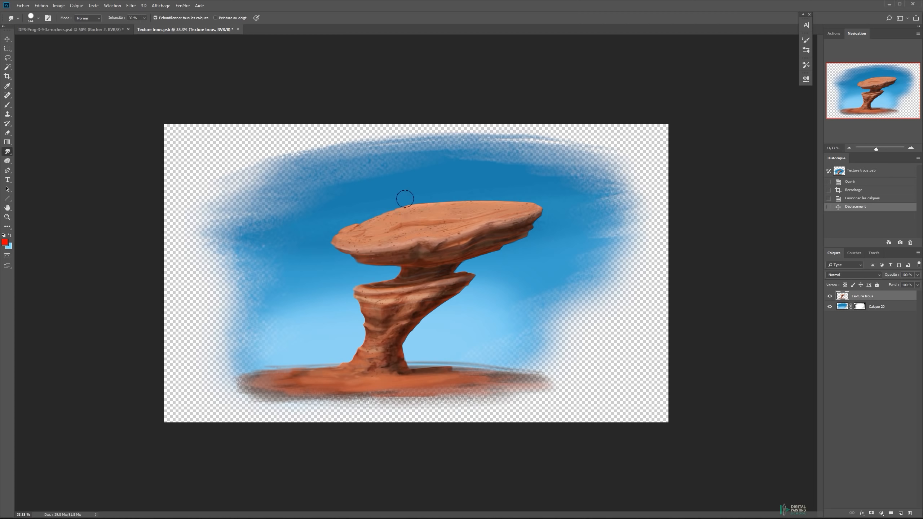
left_click(830, 296)
left_click(830, 296)
key("z")
left_click(386, 240)
key("b")
left_click(7, 152)
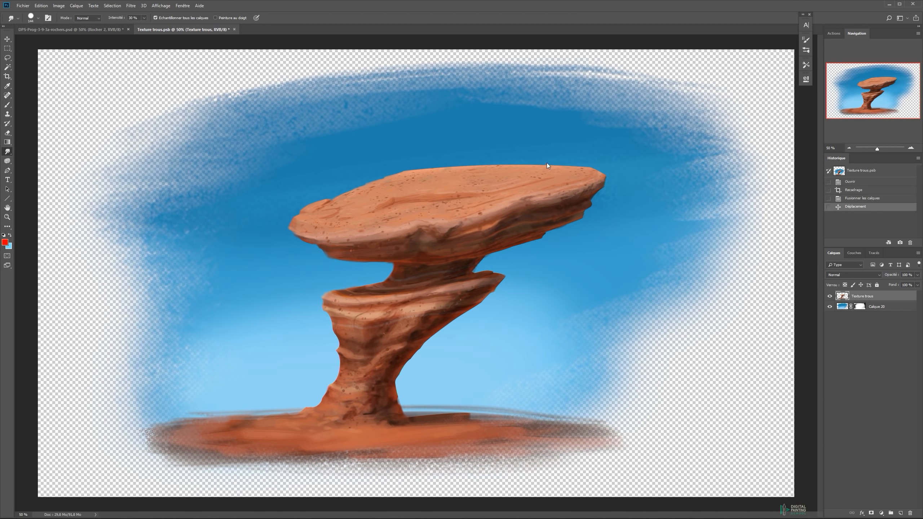
Step: Try smudging the rock's upper edge into the sky with the hard tip, and revert to the state before the smudges
left_click_drag(606, 138, 573, 147)
left_click_drag(440, 160, 261, 147)
mouse_move(441, 186)
left_mouse_down()
mouse_move(412, 164)
mouse_move(389, 169)
mouse_move(397, 161)
mouse_move(308, 146)
mouse_move(349, 156)
mouse_move(388, 147)
mouse_move(394, 165)
mouse_move(348, 151)
mouse_move(323, 159)
left_mouse_up()
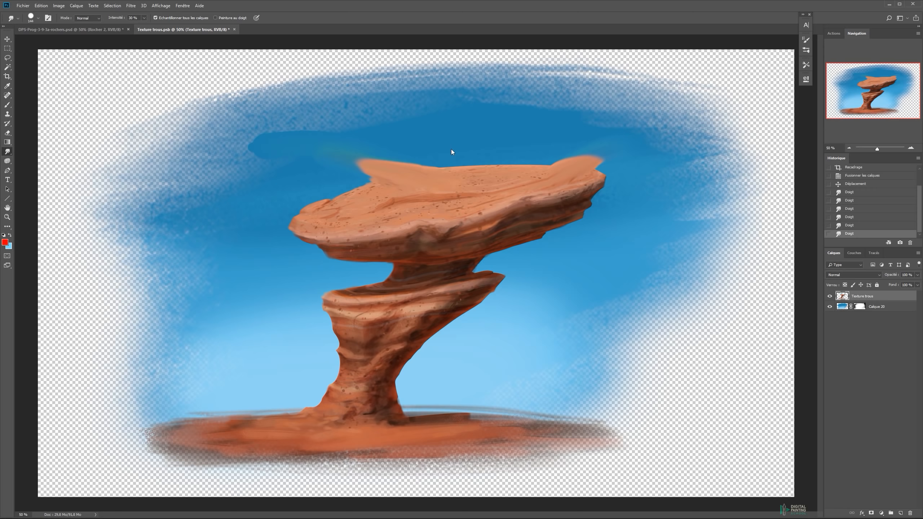
left_click_drag(488, 128, 517, 128)
left_click_drag(463, 155, 522, 163)
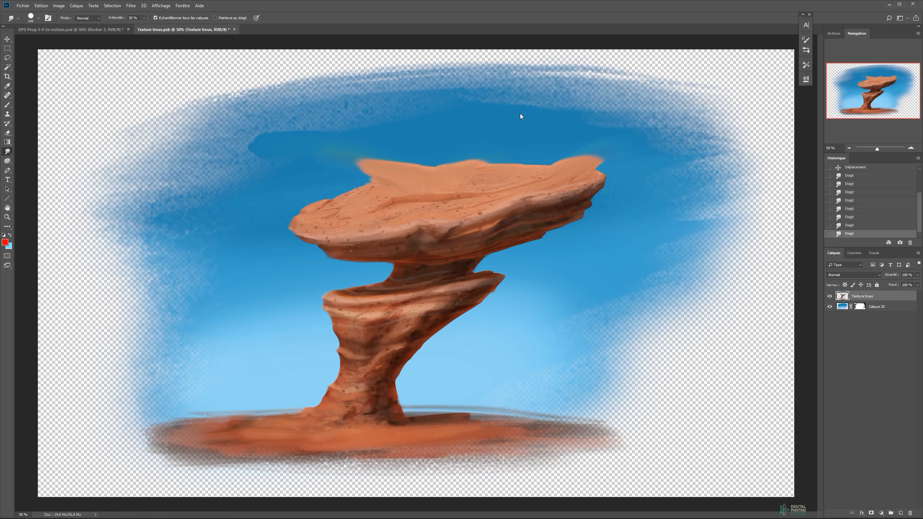
left_click(859, 168)
Step: Sample the rock's orange and try a Brush stroke in Luminosity mode along the rock's upper edge
key("b")
left_click(768, 196)
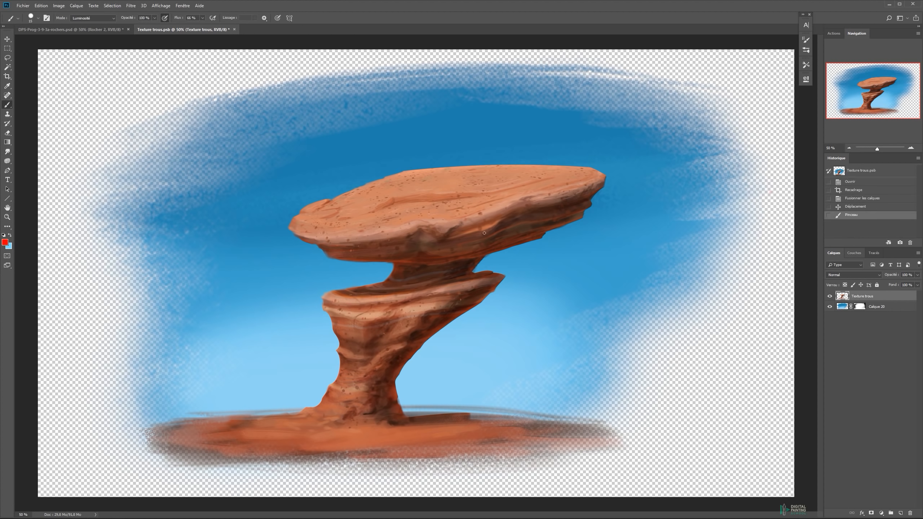
left_click(329, 229, "ctrl")
left_click_drag(358, 255, 429, 193)
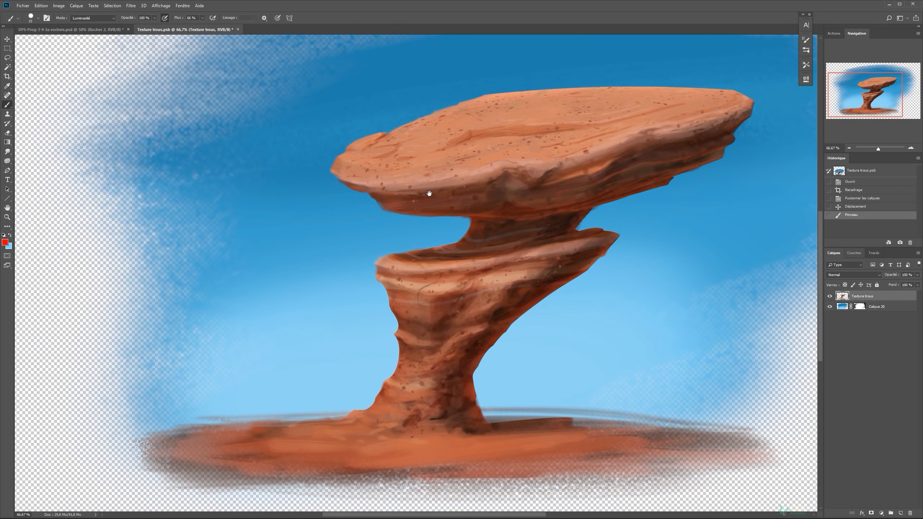
left_click_drag(433, 268, 460, 225)
left_click_drag(444, 138, 431, 279)
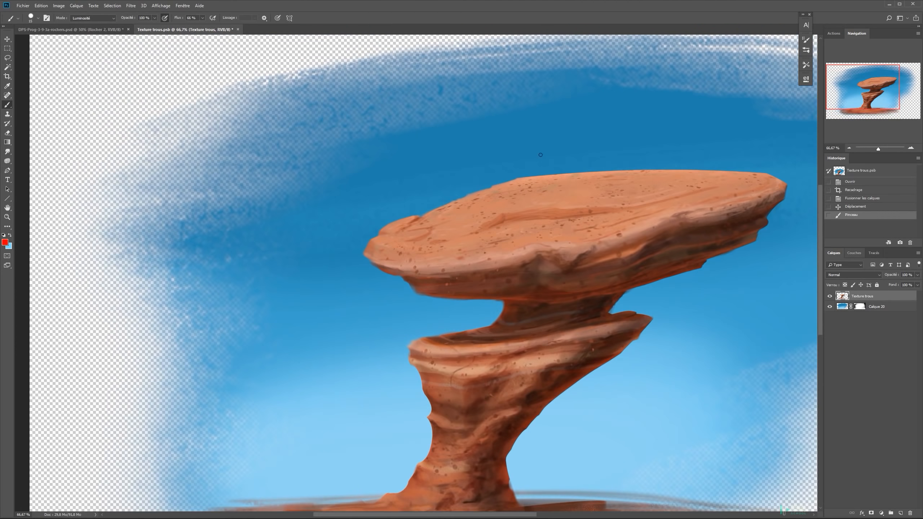
left_click(564, 182, "ctrl")
left_click_drag(583, 176, 527, 231)
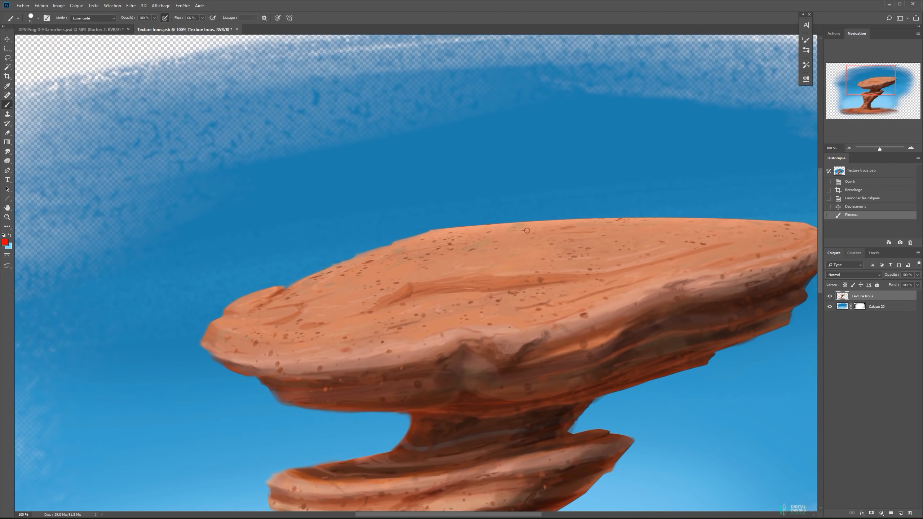
right_click(490, 200, "alt")
left_click(497, 230, "alt")
right_click(501, 228, "alt")
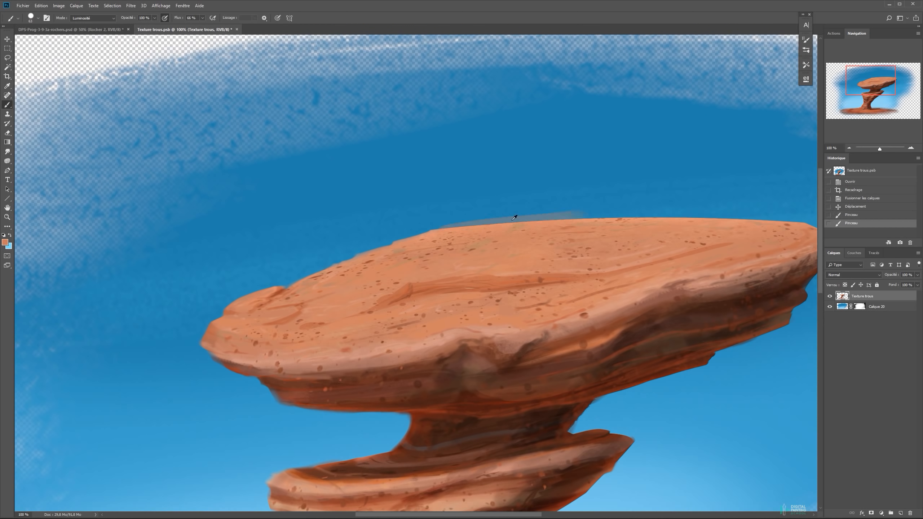
Step: Add a new layer above Texture trous and sample the rock's orange and the sky's blue in Normal brush mode
left_click(508, 222, "alt")
right_click(488, 190, "alt")
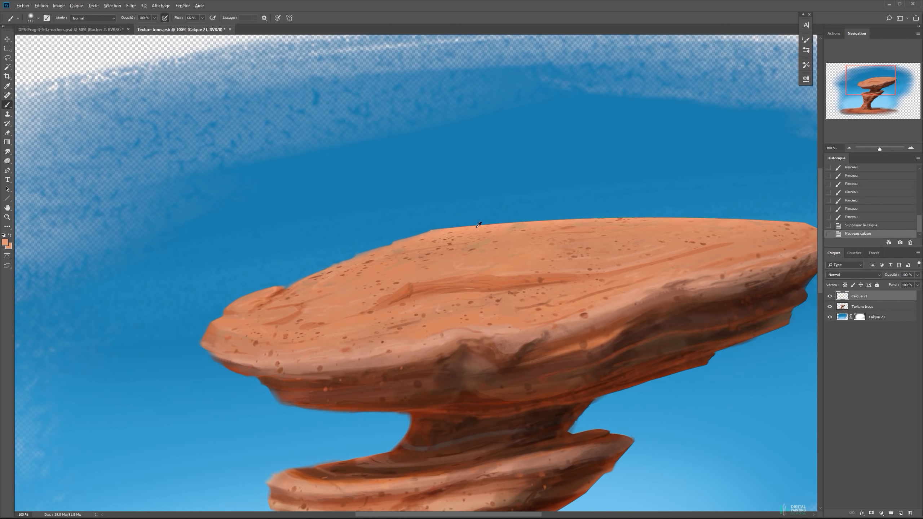
left_click(473, 228, "alt")
left_click(473, 200, "alt")
right_click(483, 204, "alt")
Step: Set the brush hardness to 76% and paint an orange patch over the middle of the rock's upper edge
right_click(483, 203)
left_click(558, 236)
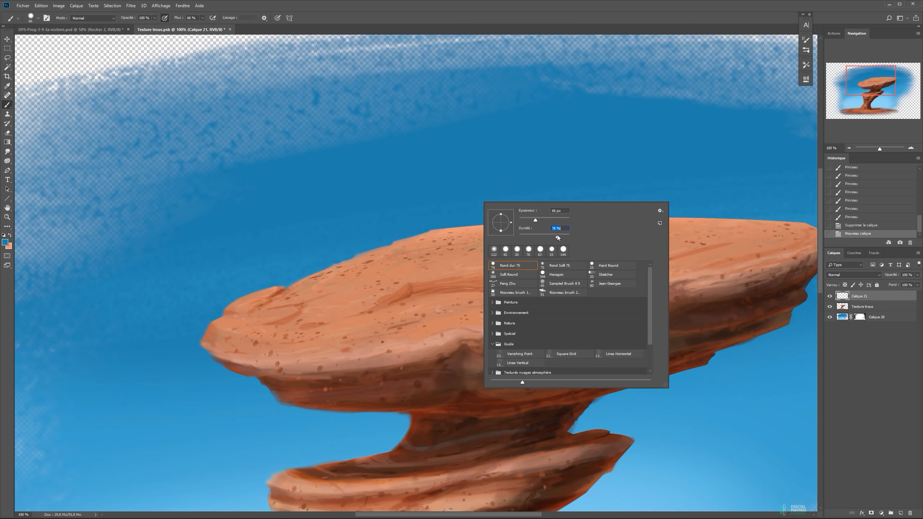
left_click(435, 200)
key("x")
left_click_drag(468, 222, 563, 217)
left_click_drag(463, 218, 575, 209)
left_click_drag(463, 217, 577, 210)
left_click_drag(418, 223, 566, 209)
mouse_move(444, 216)
left_mouse_down()
mouse_move(586, 202)
mouse_move(456, 220)
mouse_move(575, 207)
left_mouse_up()
key("x")
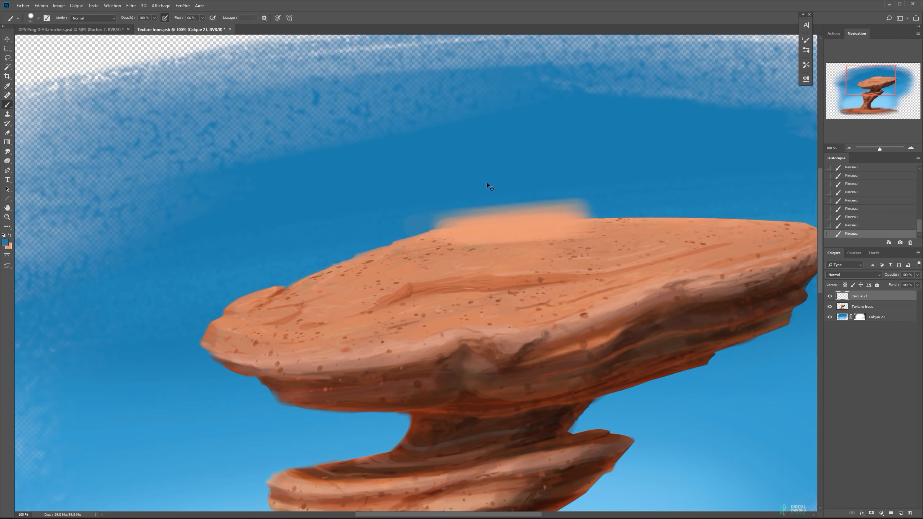
Step: Sample a darker orange from the rock and paint it over the lower part of the new patch
left_click_drag(420, 194, 436, 172)
key("x")
right_click(608, 202)
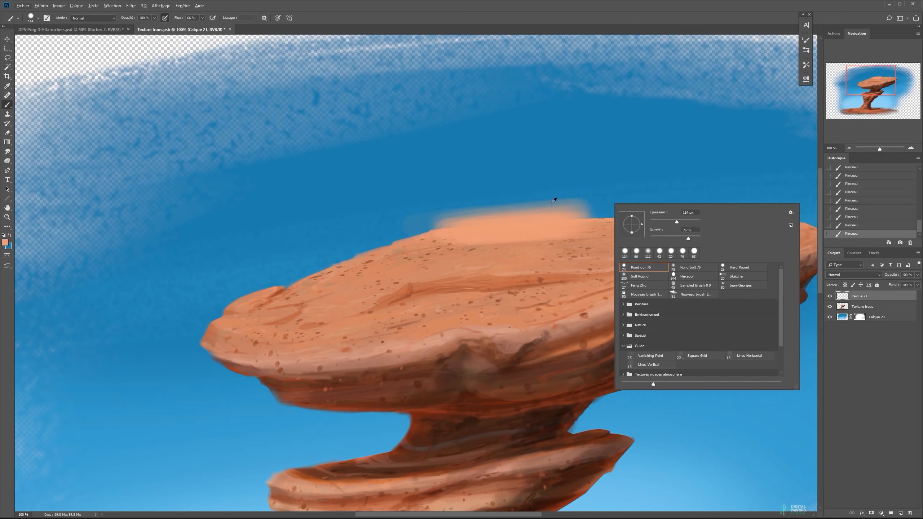
left_click_drag(579, 207, 560, 208)
left_click(504, 243, "alt")
left_click_drag(504, 243, 564, 239)
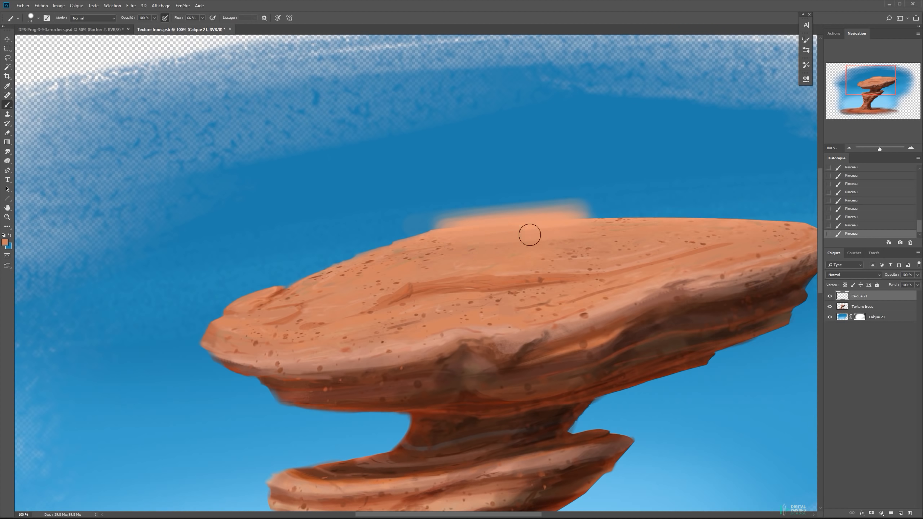
left_click_drag(516, 223, 511, 222)
Step: Try strokes of sampled orange along the patch's blurred edge, undoing them and redoing the last one
scroll(581, 216, "up", 2, "alt")
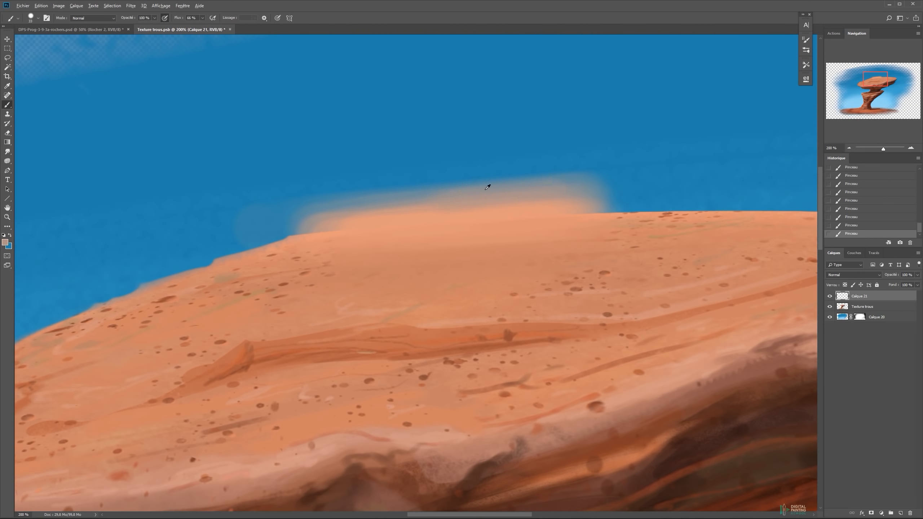
key("ctrl+z")
left_click_drag(348, 194, 406, 182)
key("ctrl+z")
left_click(449, 206, "alt")
left_click_drag(450, 206, 278, 233)
key("ctrl+z")
left_click(447, 220, "alt")
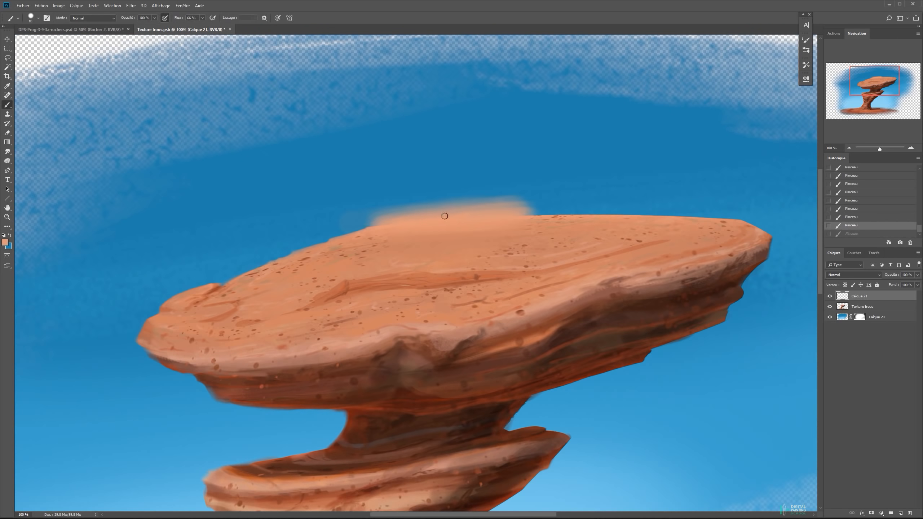
key("ctrl+shift+z")
left_click(530, 215)
key("b")
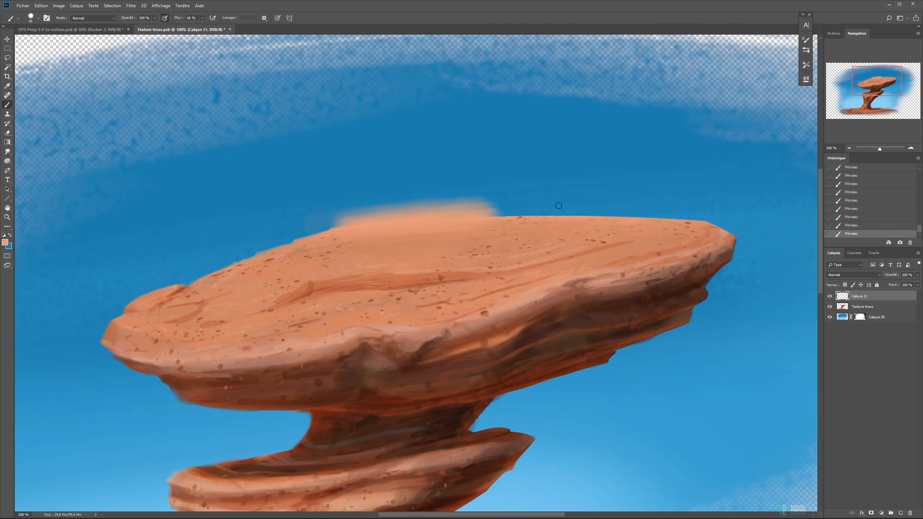
Step: Sample the rock orange and sky blue and paint both along the upper edge to the right of the patch
right_click(614, 223)
left_click(533, 217, "alt")
left_click(530, 217, "alt")
mouse_move(499, 218)
left_mouse_down()
mouse_move(640, 214)
mouse_move(632, 224)
mouse_move(552, 220)
left_mouse_up()
key("x")
left_click(546, 197, "alt")
left_click_drag(525, 187, 535, 188)
mouse_move(484, 201)
left_mouse_down()
mouse_move(693, 208)
mouse_move(676, 208)
left_mouse_up()
Step: Alternate orange and blue strokes to soften the transition between the rock's upper edge and the sky
key("x")
left_click_drag(481, 216, 686, 221)
left_click_drag(556, 206, 563, 207)
left_click_drag(493, 214, 659, 213)
key("x")
left_click_drag(503, 189, 708, 190)
key("x")
left_click_drag(484, 211, 668, 219)
key("x")
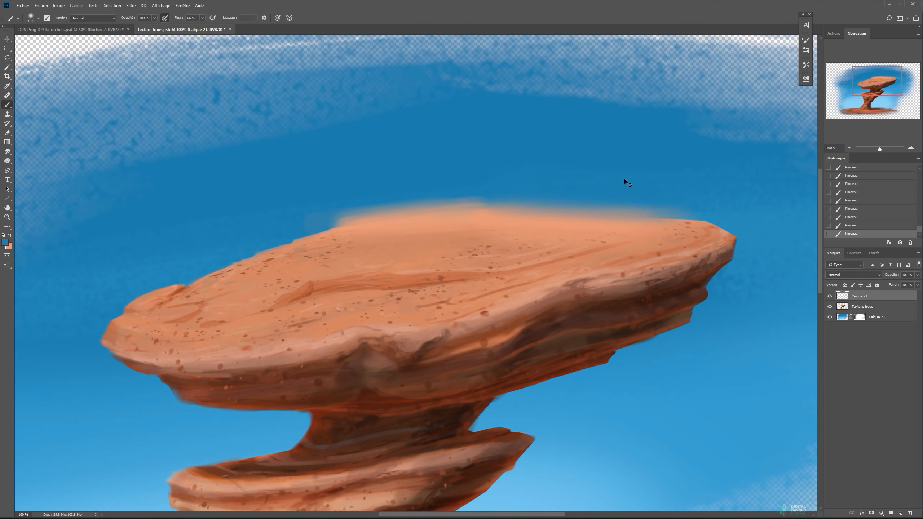
Step: Activate the Smudge tool with the Rond Soft 75 preset and enlarge its tip to 144 px
key("x")
left_click(581, 210, "alt")
left_click(581, 210, "alt")
mouse_move(578, 218)
left_mouse_down()
mouse_move(501, 270)
mouse_move(556, 195)
left_mouse_up()
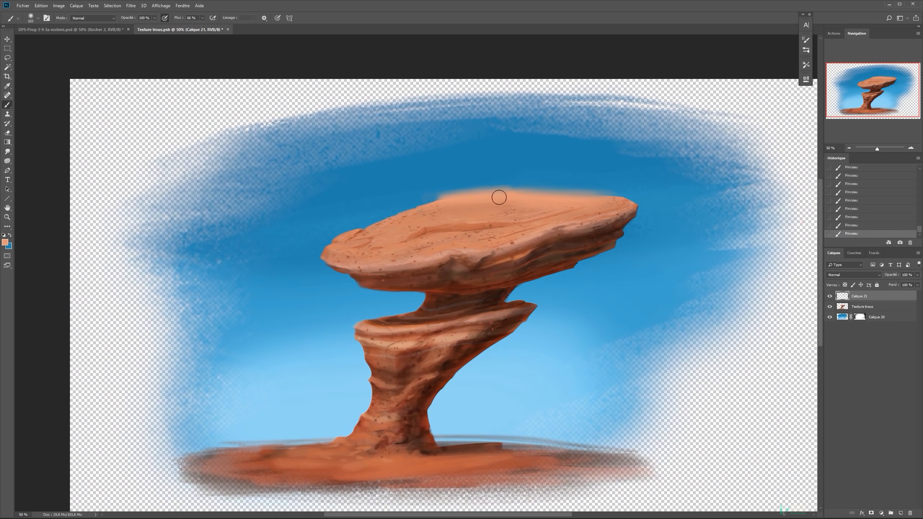
key("r")
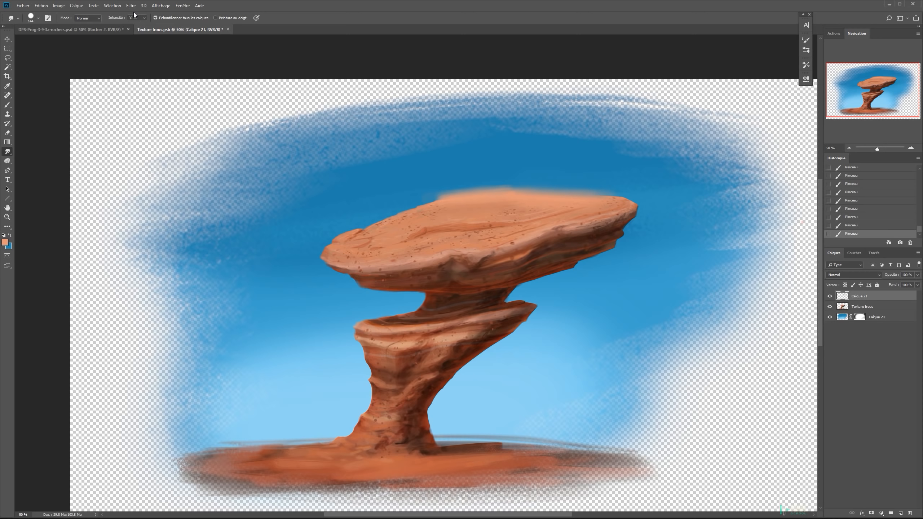
right_click(448, 169)
left_click(542, 249)
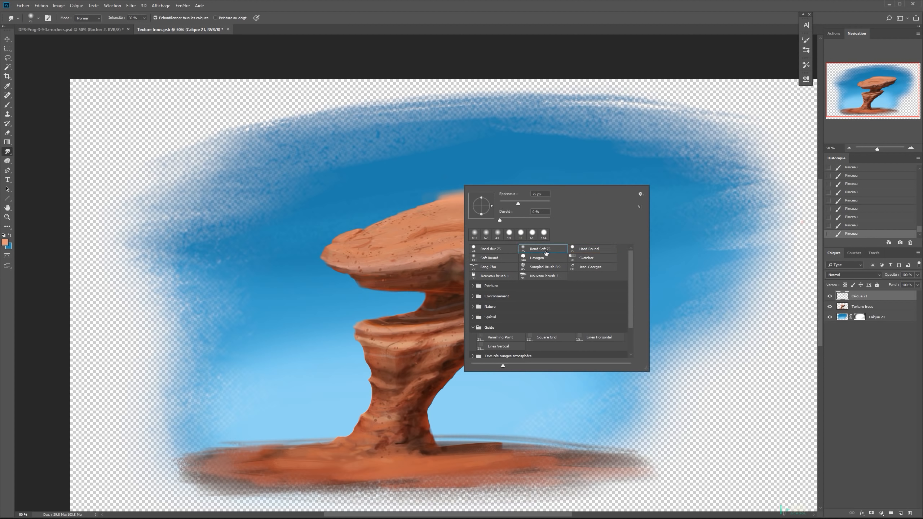
left_click_drag(376, 169, 388, 169)
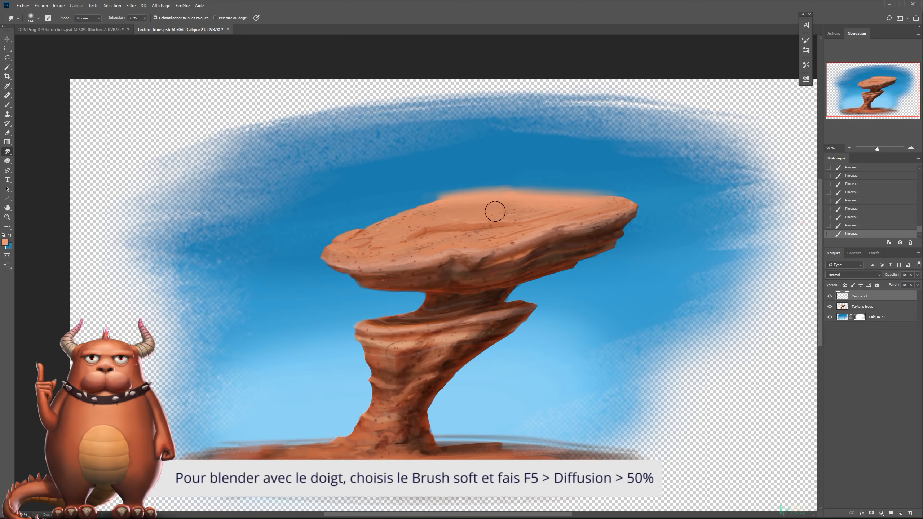
Step: Enable scattering (Diffusion) at 48% for the smudge tip and set its spacing (Pas) to 30%
key("F5")
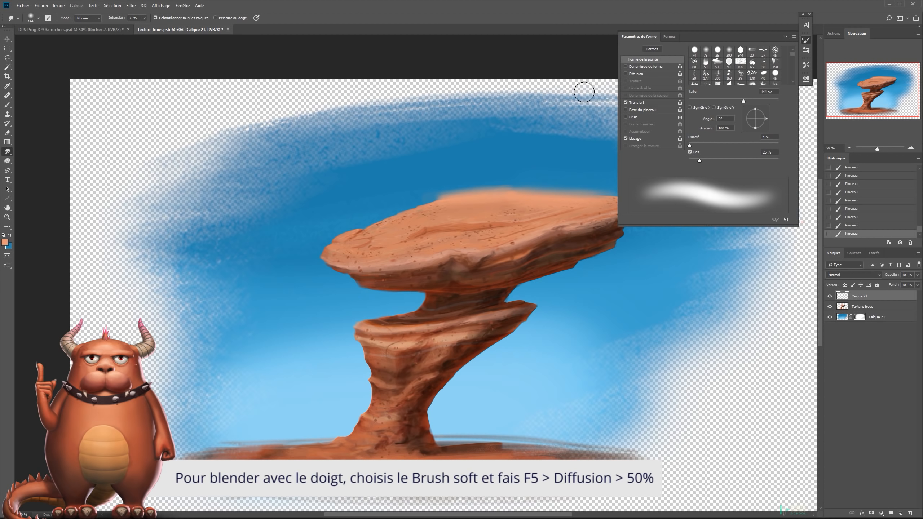
left_click(637, 72)
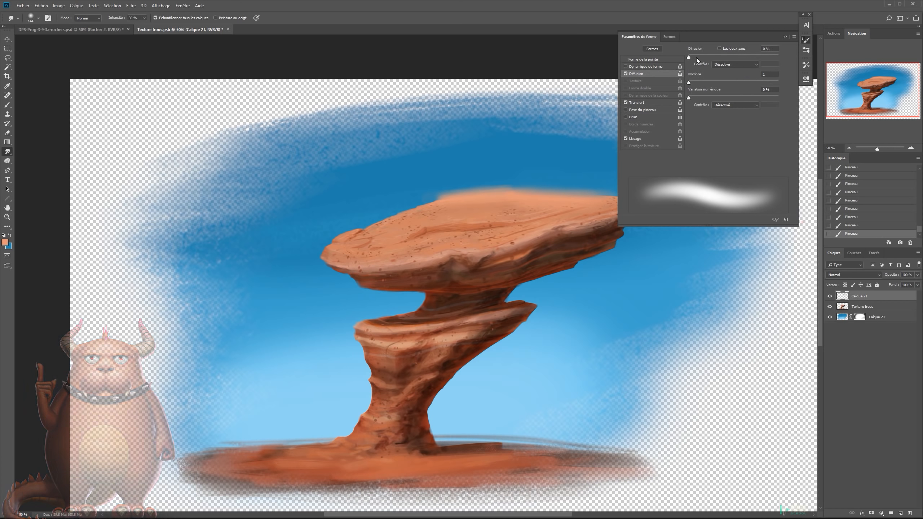
left_click_drag(693, 56, 693, 55)
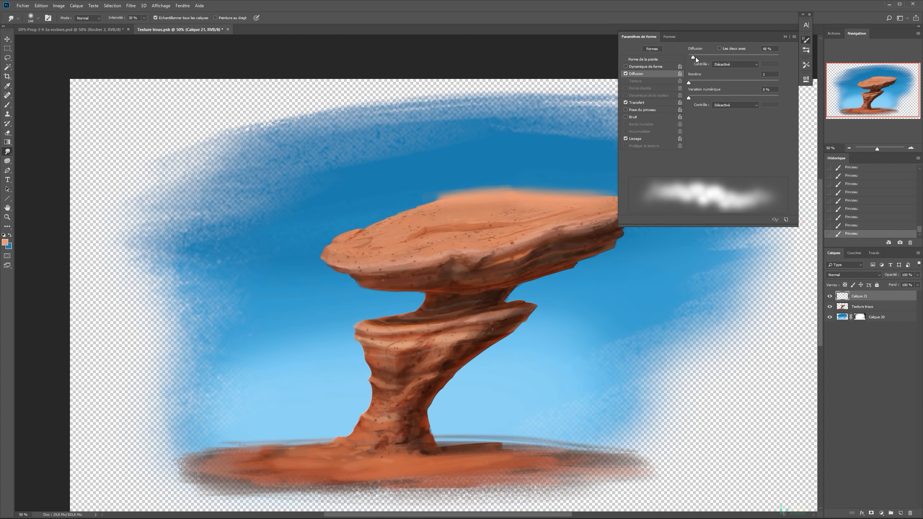
left_click(646, 59)
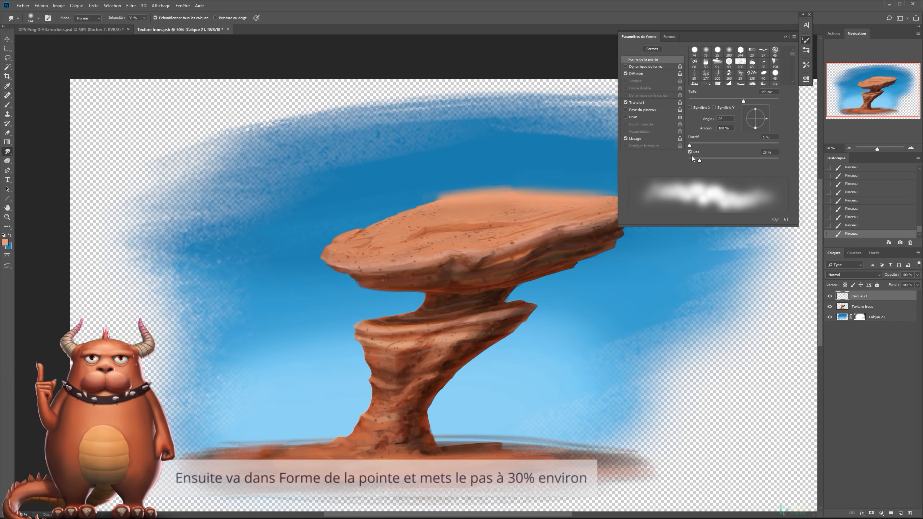
left_click_drag(700, 160, 703, 159)
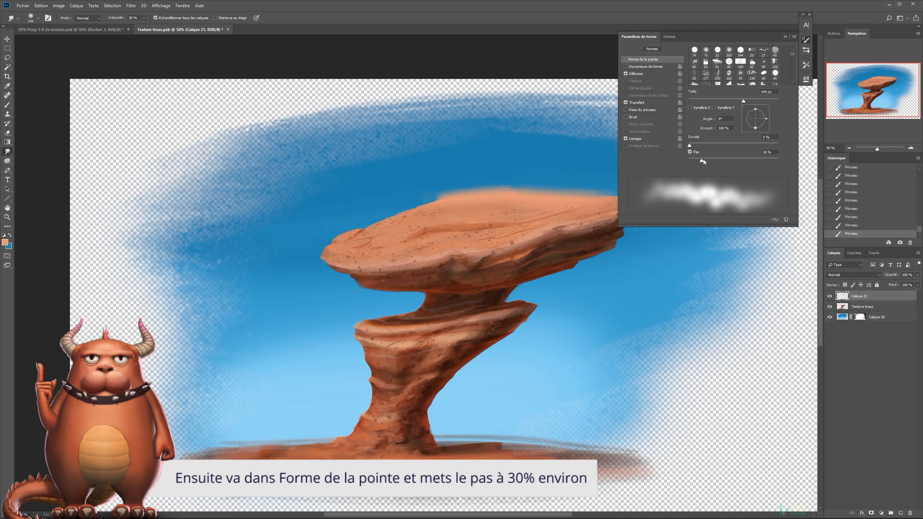
Step: Reduce the Smudge tip to about 50 px and blend the rock's upper-left edge into the sky
left_click_drag(443, 184, 432, 192)
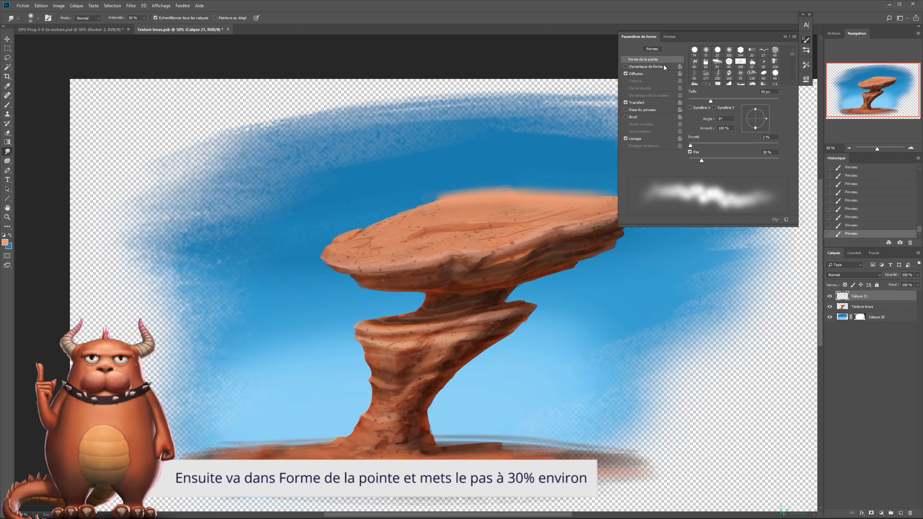
left_click(806, 39)
key("z")
left_click(394, 209)
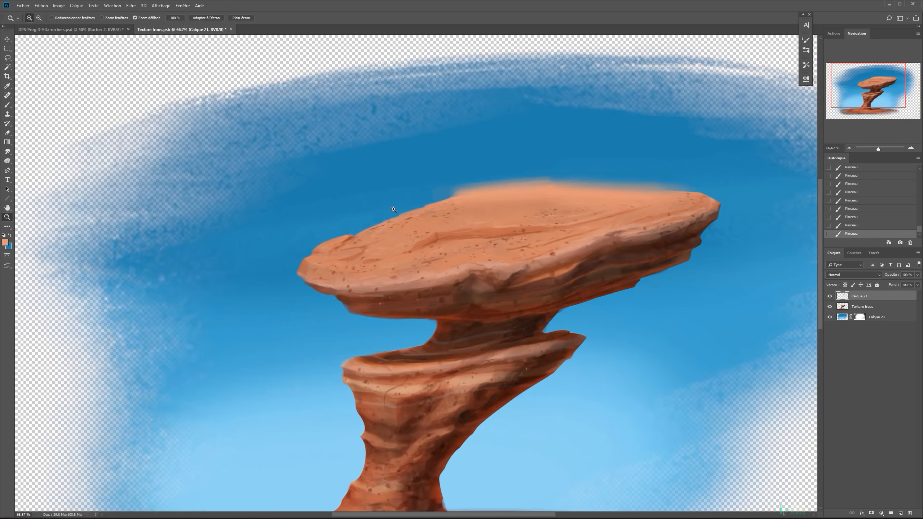
key("r")
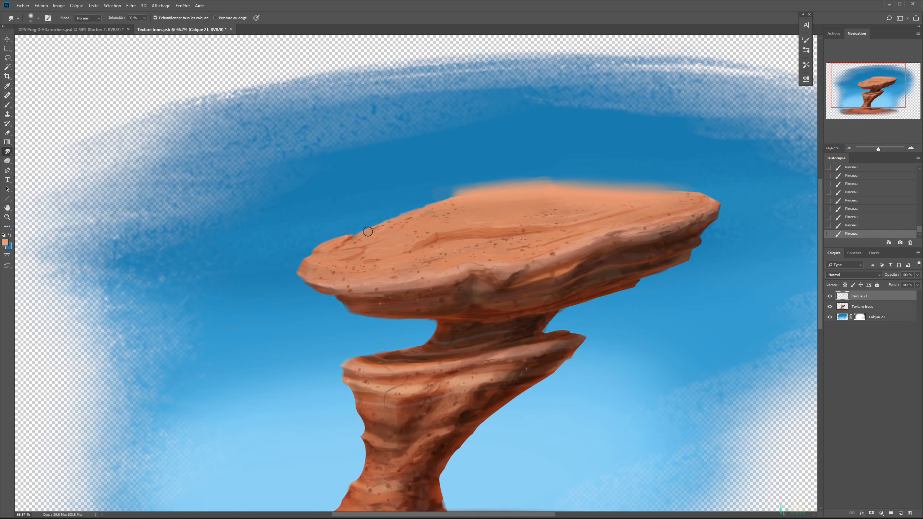
mouse_move(445, 201)
left_mouse_down()
mouse_move(370, 227)
mouse_move(377, 223)
left_mouse_up()
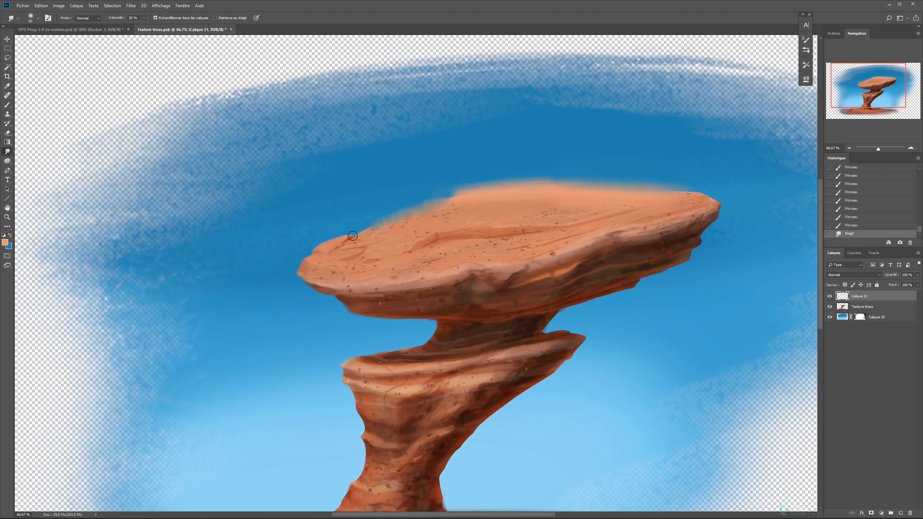
right_click(378, 227, "alt")
mouse_move(349, 237)
left_mouse_down()
mouse_move(307, 258)
mouse_move(326, 241)
left_mouse_up()
left_click_drag(417, 215, 357, 232)
Step: Erase the painted strip along the rock's upper edge and smudge that edge softly into the sky
key("e")
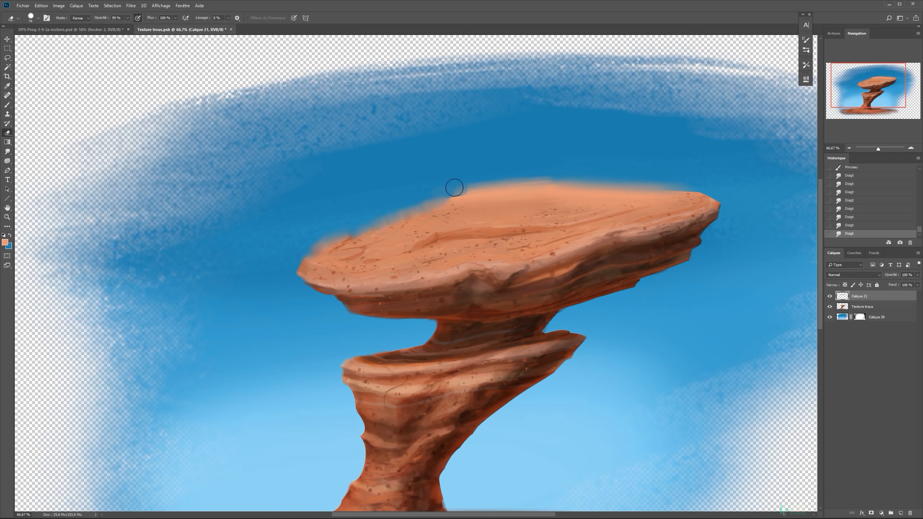
left_click_drag(455, 187, 729, 189)
key("r")
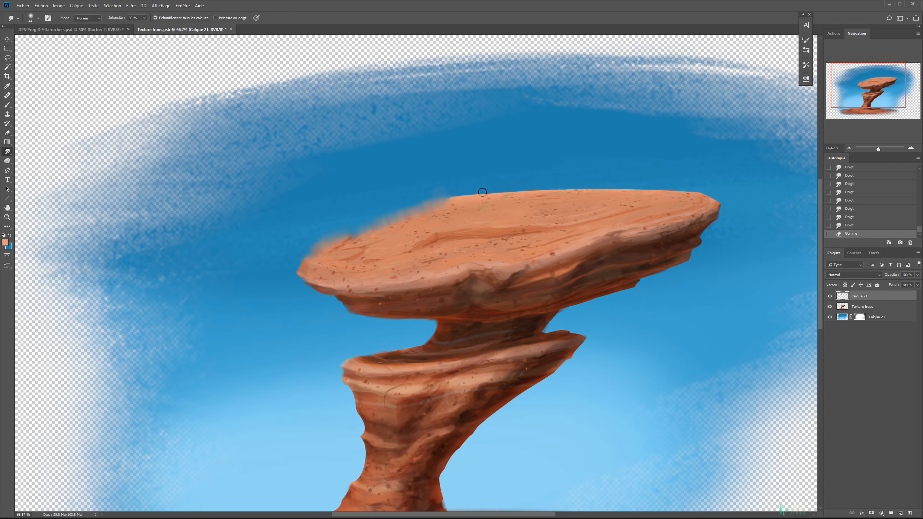
left_click_drag(454, 198, 586, 189)
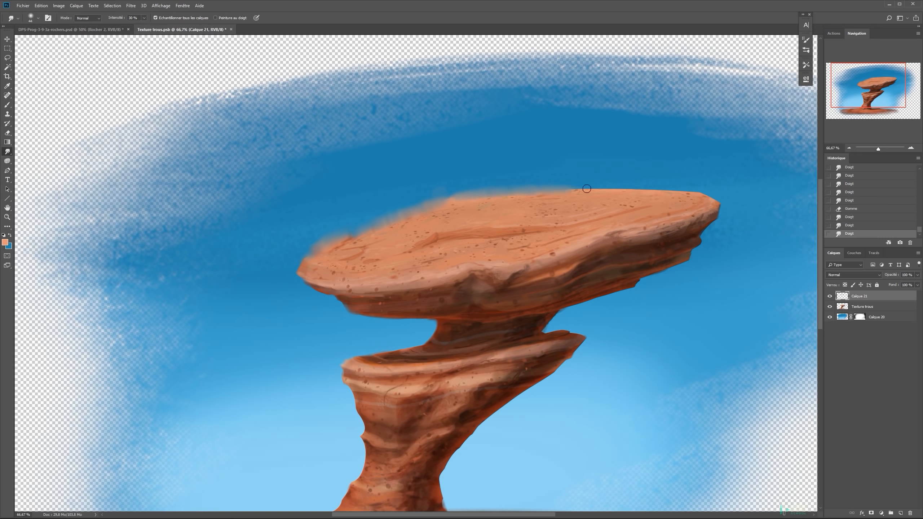
left_click_drag(473, 201, 679, 191)
left_click_drag(599, 189, 719, 192)
mouse_move(583, 197)
left_mouse_down()
mouse_move(727, 200)
mouse_move(609, 202)
mouse_move(305, 279)
mouse_move(463, 212)
left_mouse_up()
key("z")
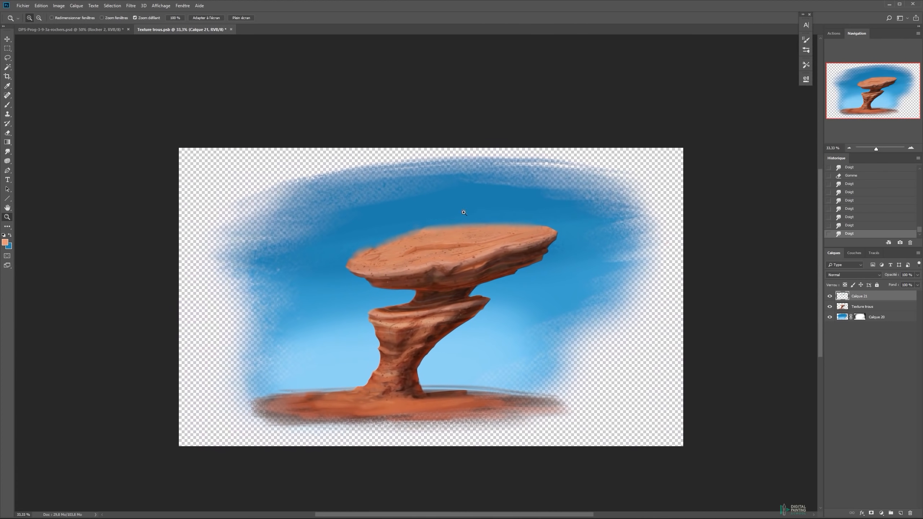
Step: Examine the softened edge between the rock cap and the sky at several magnifications
left_click(461, 249)
left_click(435, 264)
key("b")
left_click_drag(447, 258, 520, 224)
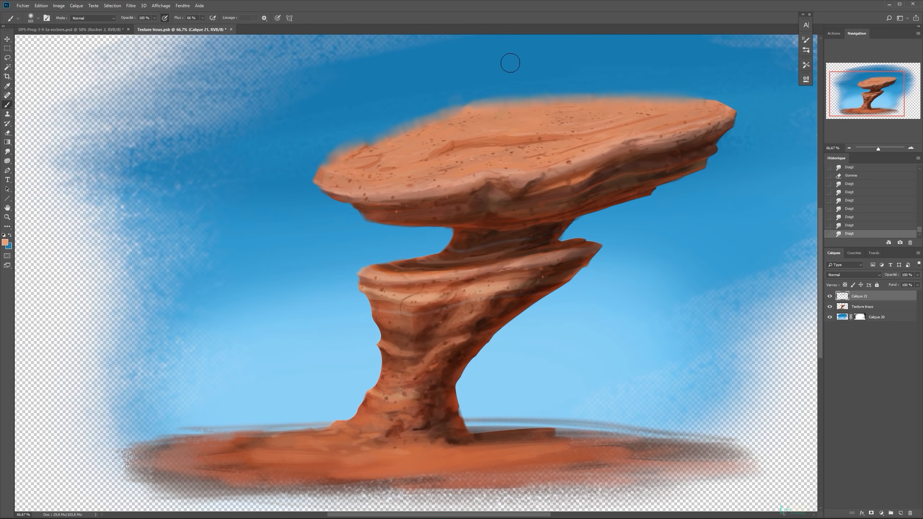
key("z")
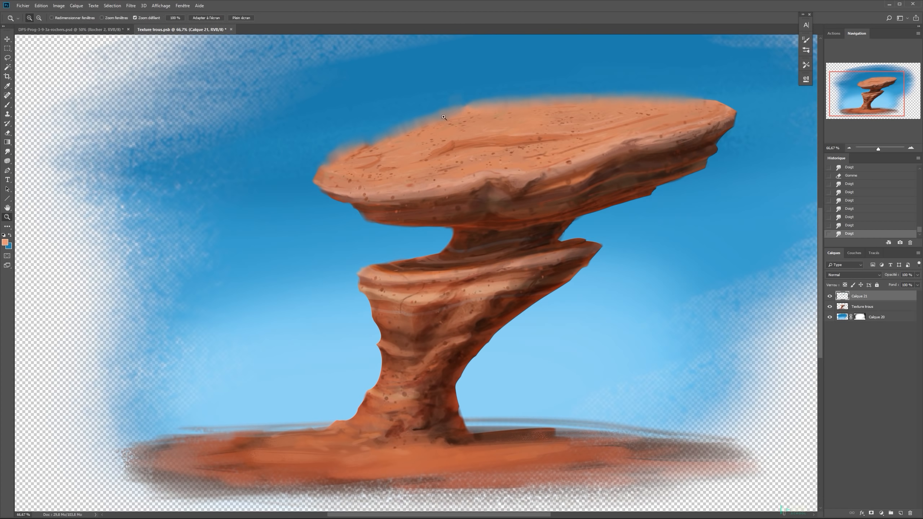
left_click(412, 123)
left_click(412, 122)
left_click(385, 150)
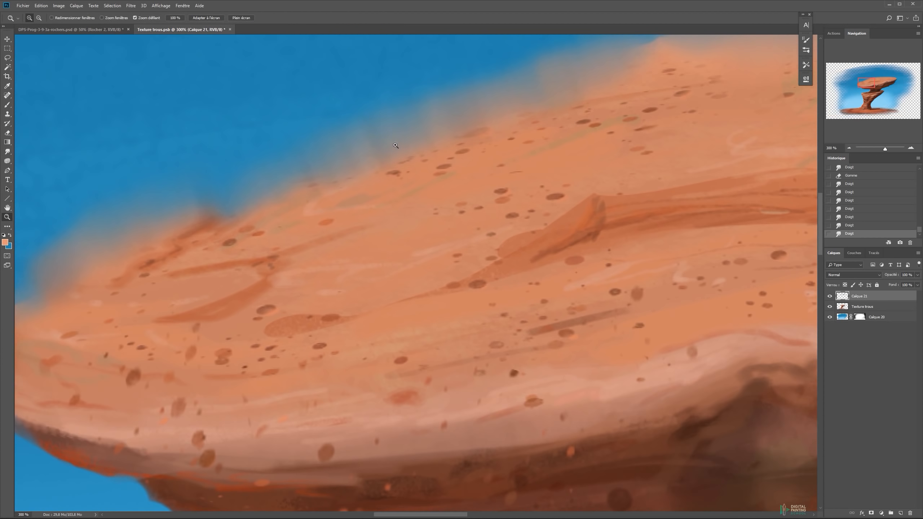
left_click(522, 181, "alt")
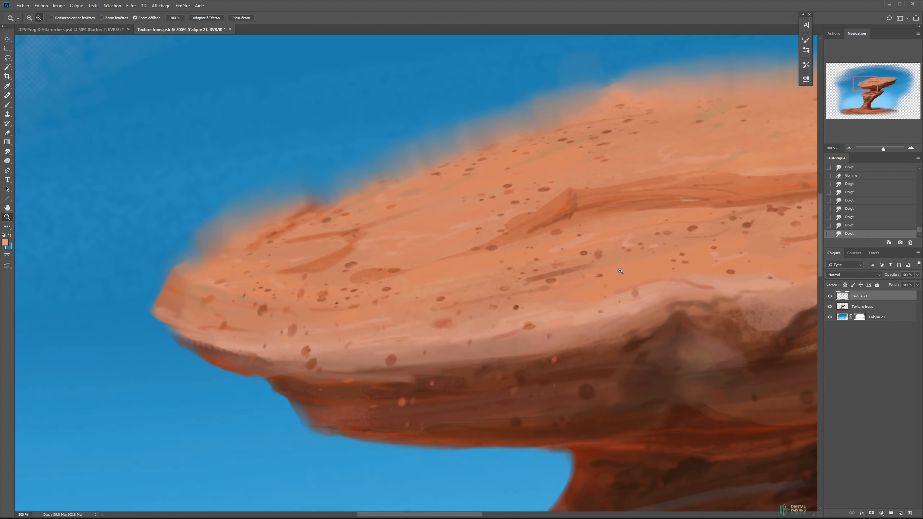
left_click_drag(620, 275, 470, 196)
left_click_drag(608, 280, 710, 317)
left_click_drag(372, 241, 413, 269)
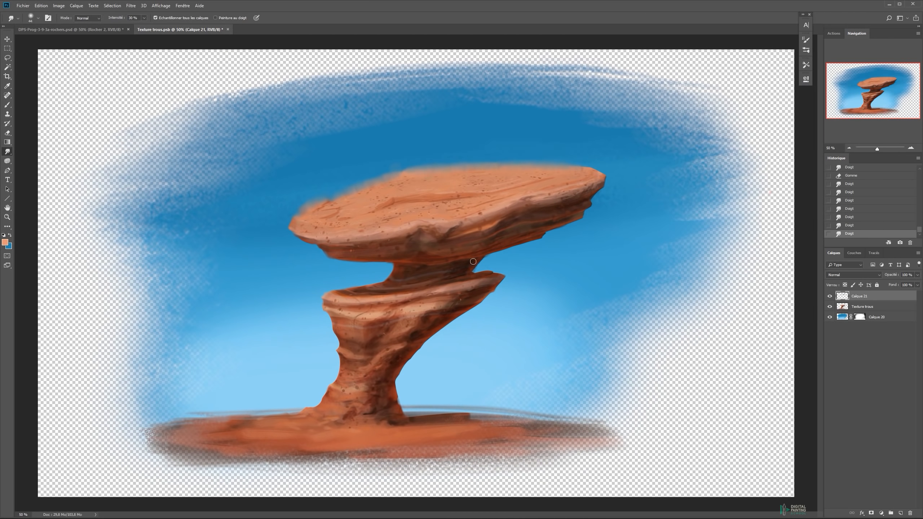
Step: Smudge the rock cap's shadowed front face and right-hand rim on Calque 21 to soften the detail
left_click(405, 269)
left_click_drag(485, 250, 447, 259)
left_click_drag(383, 267, 415, 261)
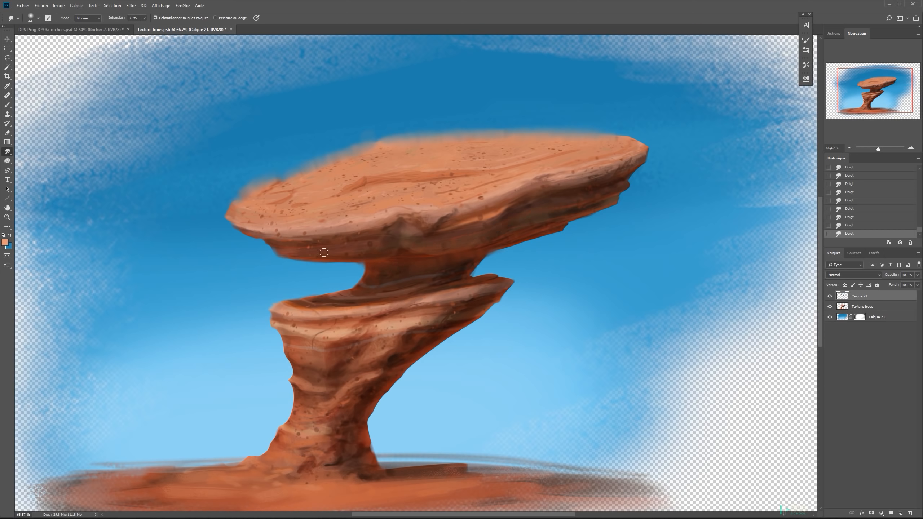
left_click_drag(311, 235, 423, 219)
mouse_move(353, 235)
left_mouse_down()
mouse_move(515, 192)
mouse_move(476, 191)
mouse_move(573, 161)
mouse_move(527, 167)
mouse_move(538, 161)
mouse_move(597, 157)
mouse_move(551, 179)
mouse_move(657, 144)
left_mouse_up()
left_click_drag(587, 175, 643, 162)
left_click_drag(540, 183, 610, 172)
mouse_move(513, 191)
left_mouse_down()
mouse_move(623, 175)
mouse_move(629, 183)
left_mouse_up()
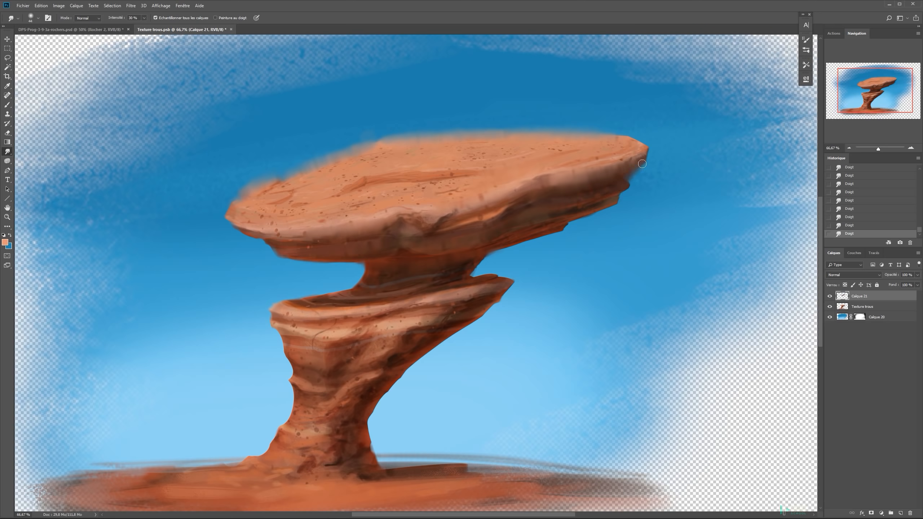
key("z")
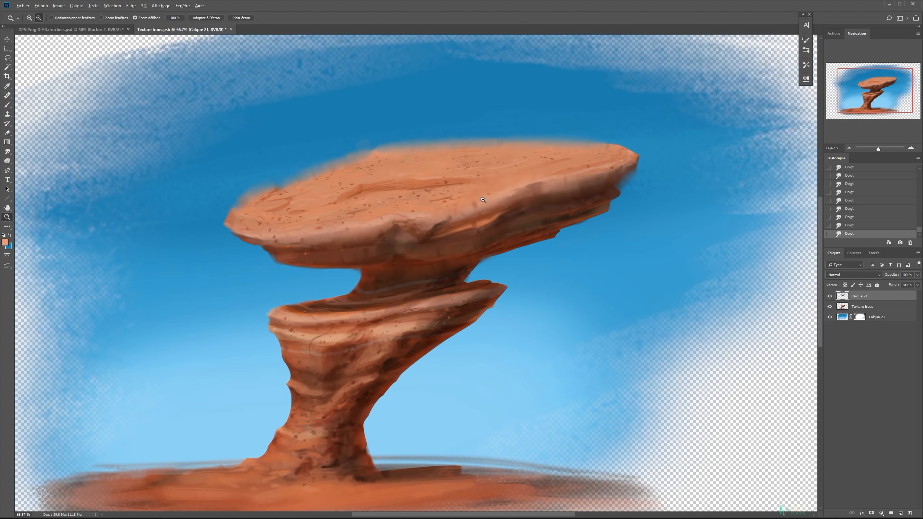
left_click(482, 200, "alt")
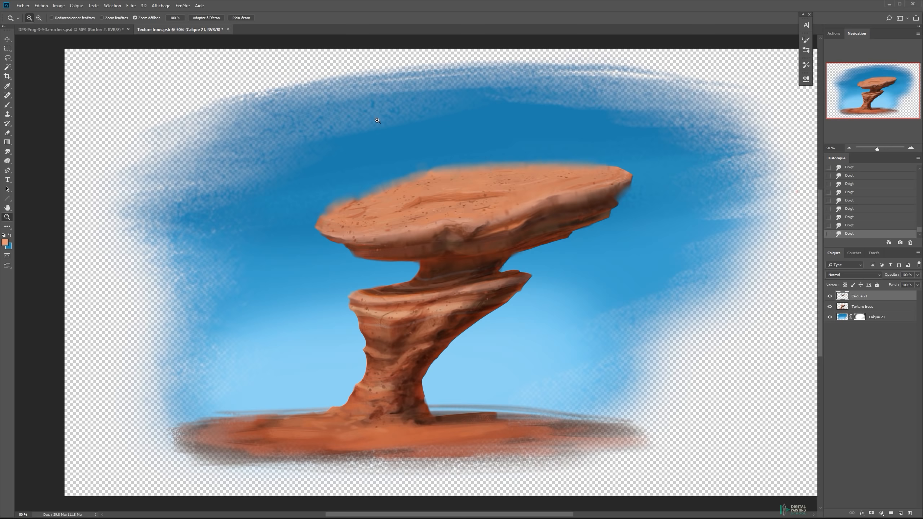
Step: Look through the tool entries in the keyboard shortcuts settings and leave them without changes
key("r")
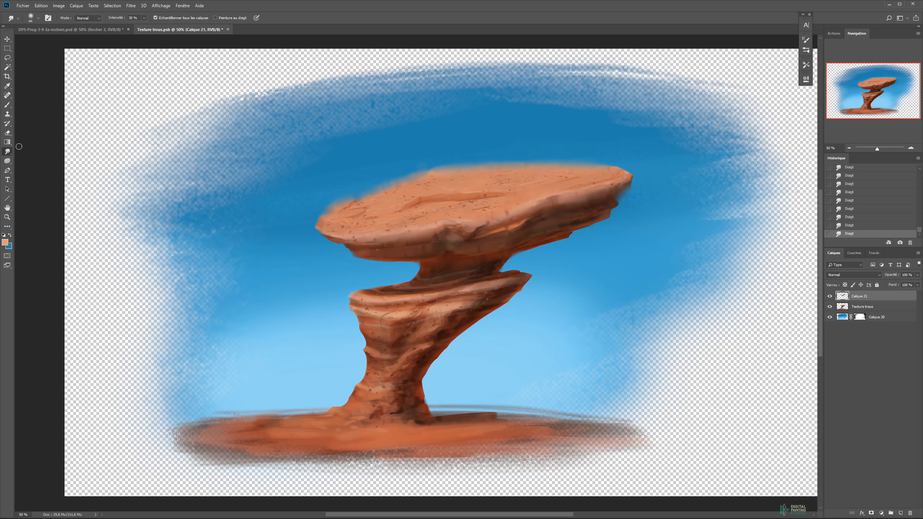
left_click(41, 6)
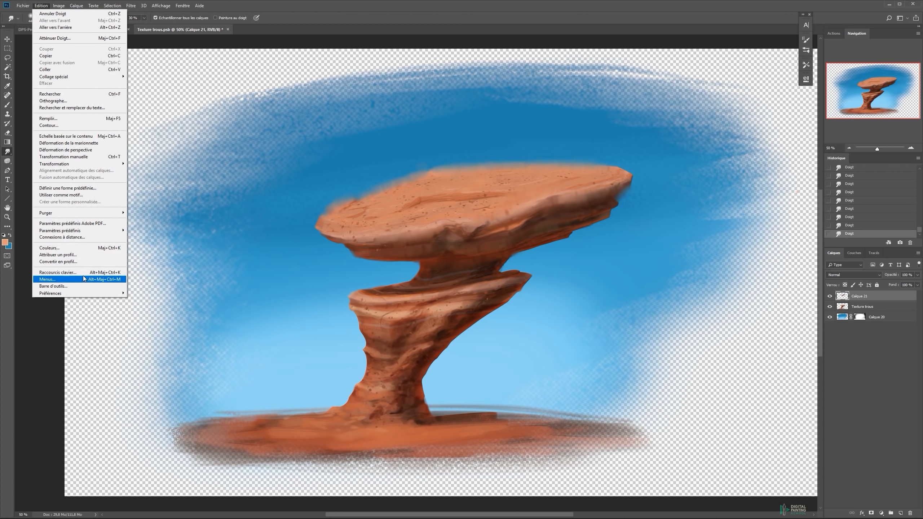
left_click(83, 279)
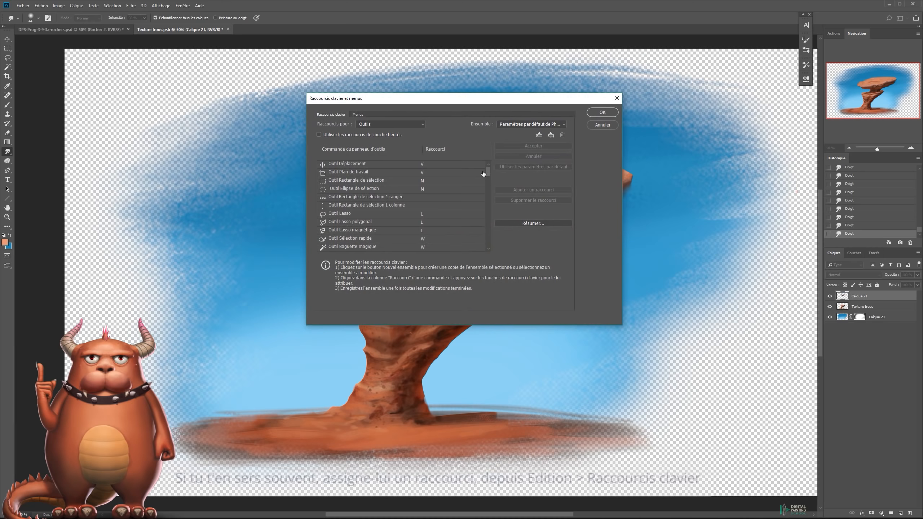
left_click_drag(487, 171, 487, 197)
left_click(602, 125)
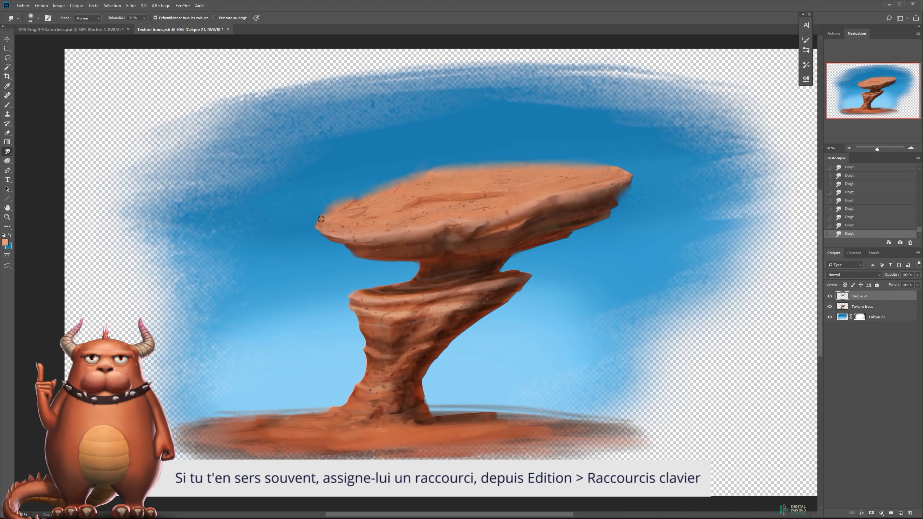
Step: With a smaller brush, sample the rock's colours and paint flat colour over the right half of the cap's top surface
key("b")
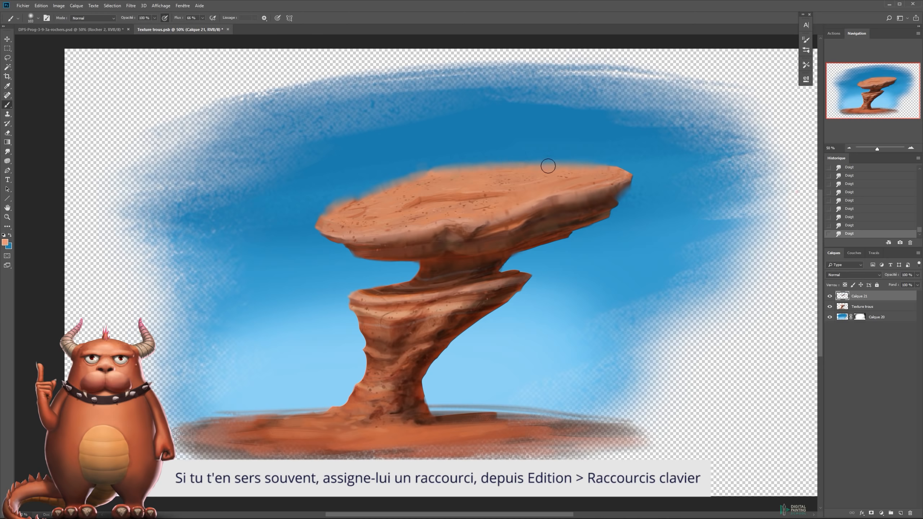
left_click_drag(522, 182, 524, 184)
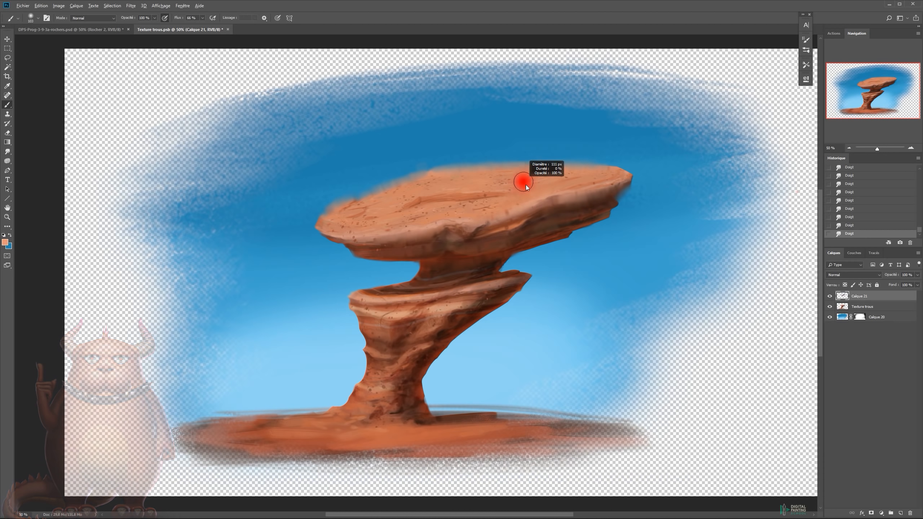
mouse_move(597, 167)
left_mouse_down()
mouse_move(579, 213)
mouse_move(623, 172)
mouse_move(653, 172)
mouse_move(633, 180)
mouse_move(655, 171)
mouse_move(630, 181)
mouse_move(662, 170)
mouse_move(574, 183)
mouse_move(619, 165)
mouse_move(550, 169)
mouse_move(657, 161)
left_mouse_up()
key("r")
key("b")
left_click(606, 160, "alt")
mouse_move(579, 164)
left_mouse_down()
mouse_move(478, 167)
mouse_move(627, 164)
mouse_move(453, 175)
left_mouse_up()
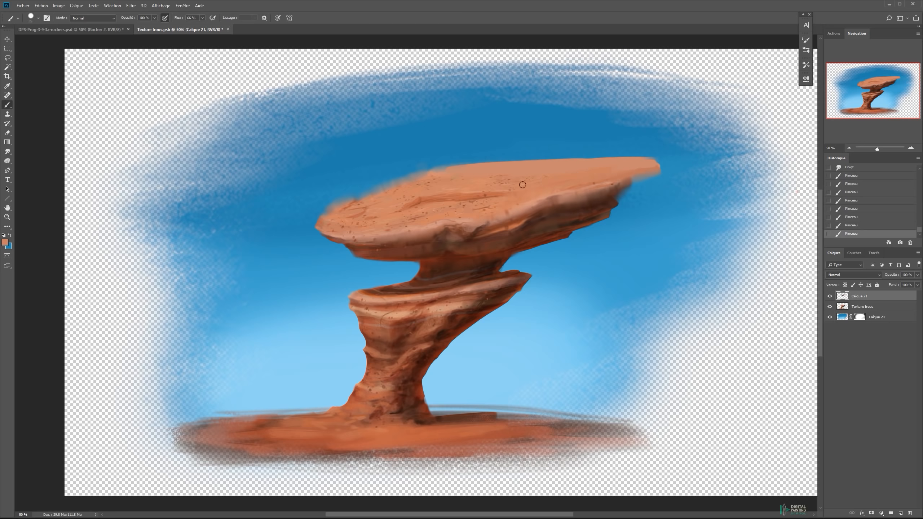
left_click_drag(639, 159, 471, 161)
left_click(548, 200, "alt")
mouse_move(513, 200)
left_mouse_down()
mouse_move(601, 175)
mouse_move(629, 181)
mouse_move(507, 181)
left_mouse_up()
Step: Smudge the painted area of the cap and blend the cap's lower-left underside into the sky near the neck
key("r")
left_click_drag(616, 169, 425, 191)
mouse_move(577, 181)
left_mouse_down()
mouse_move(477, 168)
mouse_move(637, 167)
left_mouse_up()
mouse_move(606, 172)
left_mouse_down()
mouse_move(655, 173)
mouse_move(469, 171)
mouse_move(633, 162)
mouse_move(527, 169)
mouse_move(563, 176)
mouse_move(557, 161)
left_mouse_up()
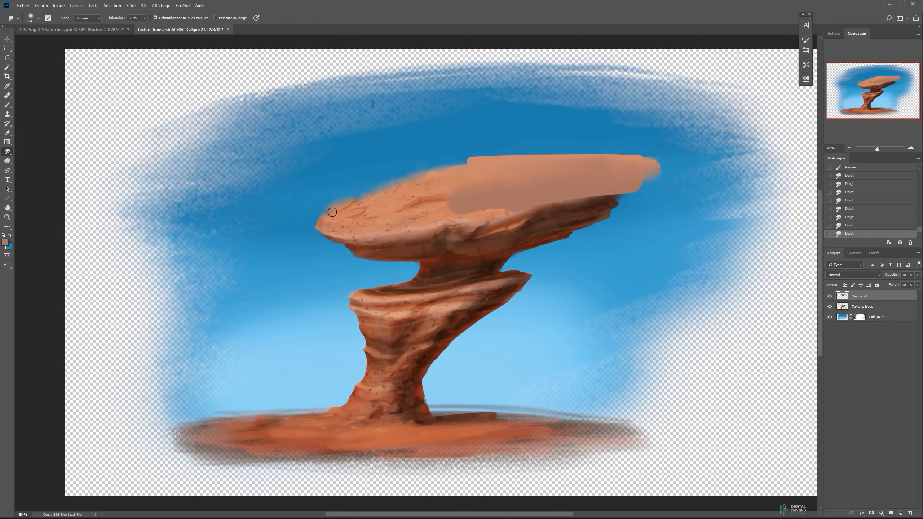
mouse_move(348, 254)
left_mouse_down()
mouse_move(426, 263)
mouse_move(397, 287)
left_mouse_up()
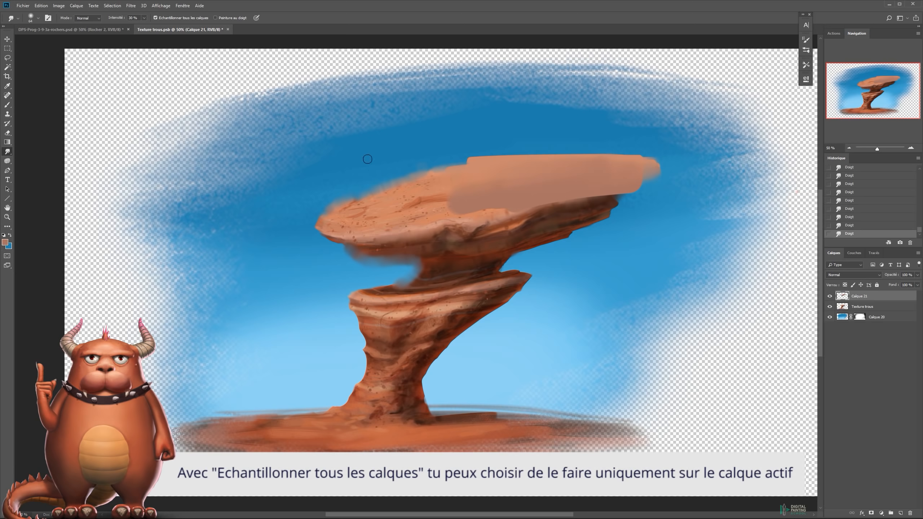
Step: Toggle the visibility of Calque 21 to compare, then move the layer aside and undo the move
left_click(829, 296)
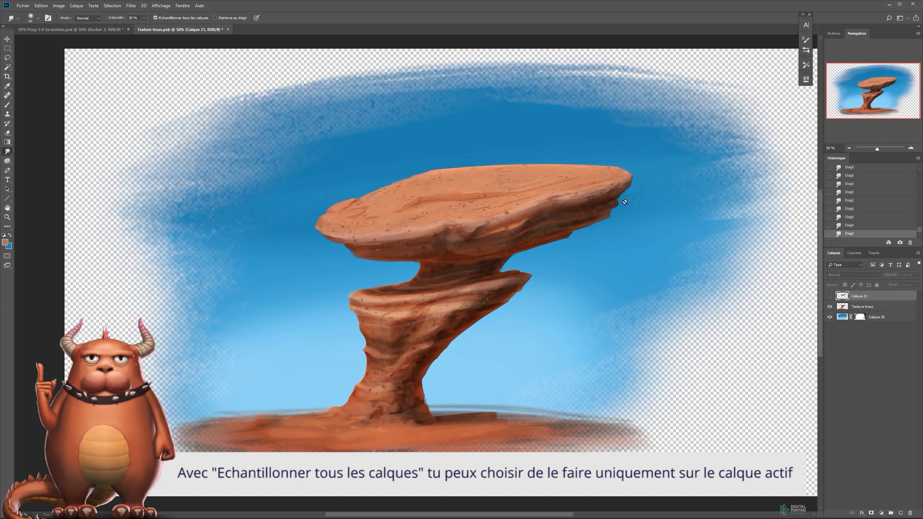
left_click(830, 296)
key("v")
left_click_drag(544, 218, 275, 101)
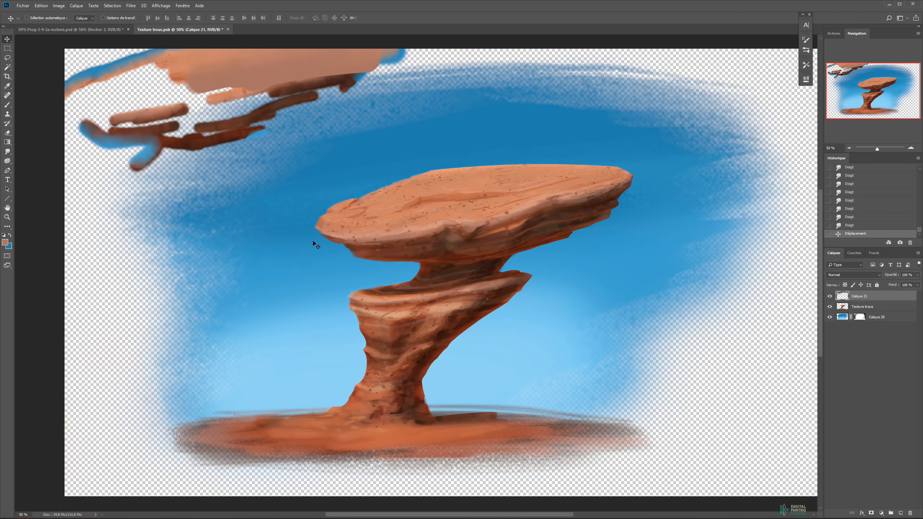
key("ctrl+z")
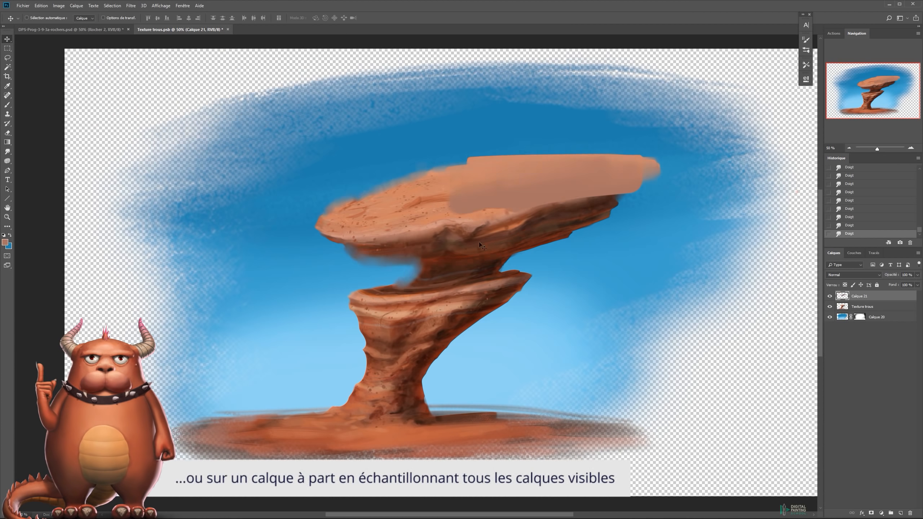
Step: Hide Calque 21, turn off all-layer sampling and smudge the cap's edges directly on the Texture trous layer
left_click(830, 295)
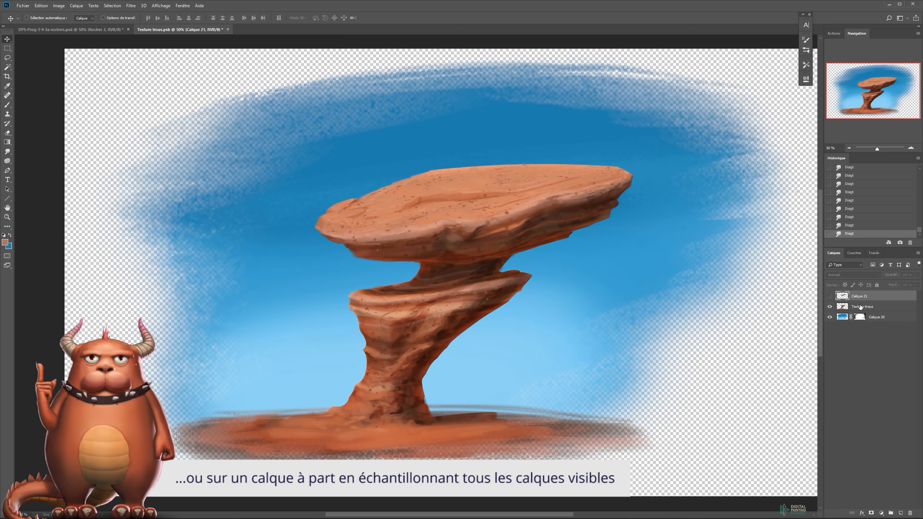
left_click(858, 307)
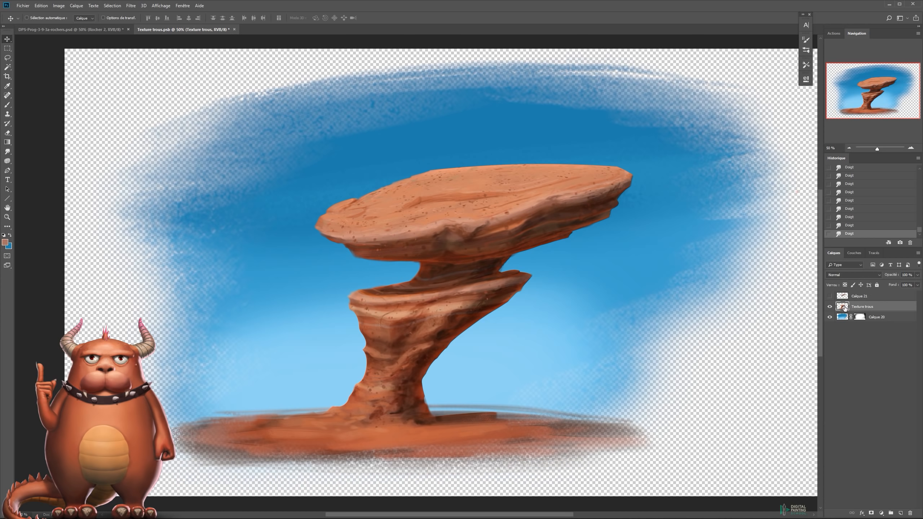
mouse_move(419, 222)
left_mouse_down()
mouse_move(416, 204)
mouse_move(425, 209)
left_mouse_up()
key("ctrl+z")
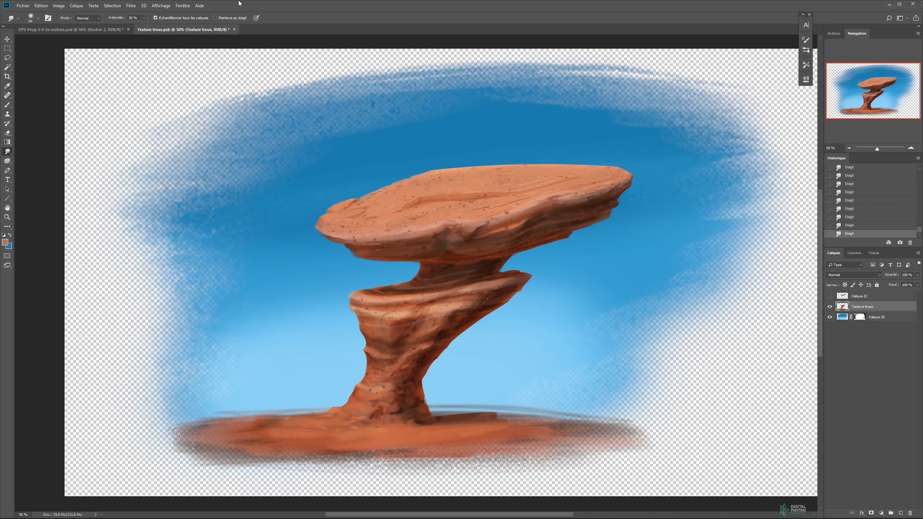
mouse_move(364, 258)
left_mouse_down()
mouse_move(412, 263)
mouse_move(341, 259)
mouse_move(352, 209)
mouse_move(320, 219)
mouse_move(375, 191)
mouse_move(319, 215)
mouse_move(458, 164)
mouse_move(386, 184)
mouse_move(567, 165)
mouse_move(460, 168)
mouse_move(612, 167)
left_mouse_up()
Step: Move the Texture trous layer toward the canvas's upper-left corner to inspect its smudged edges, and undo the move
key("v")
left_click_drag(532, 173, 295, 96)
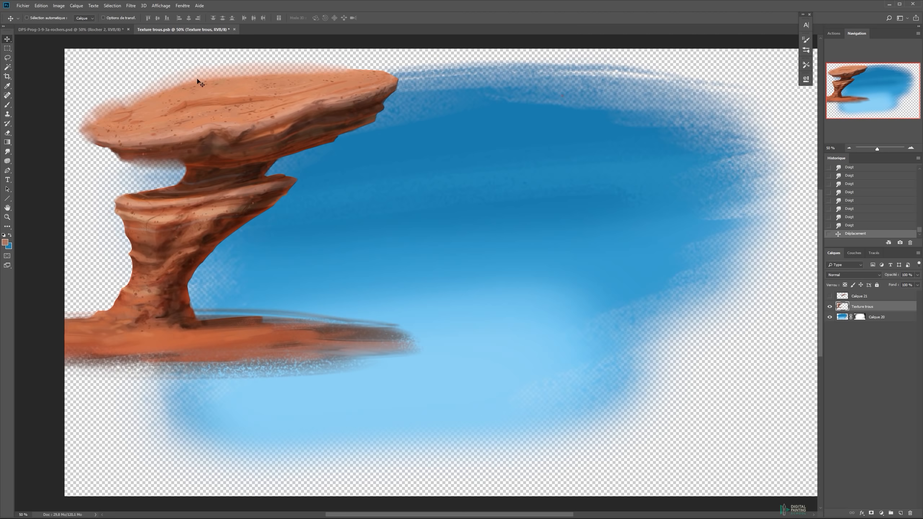
key("ctrl+z")
key("r")
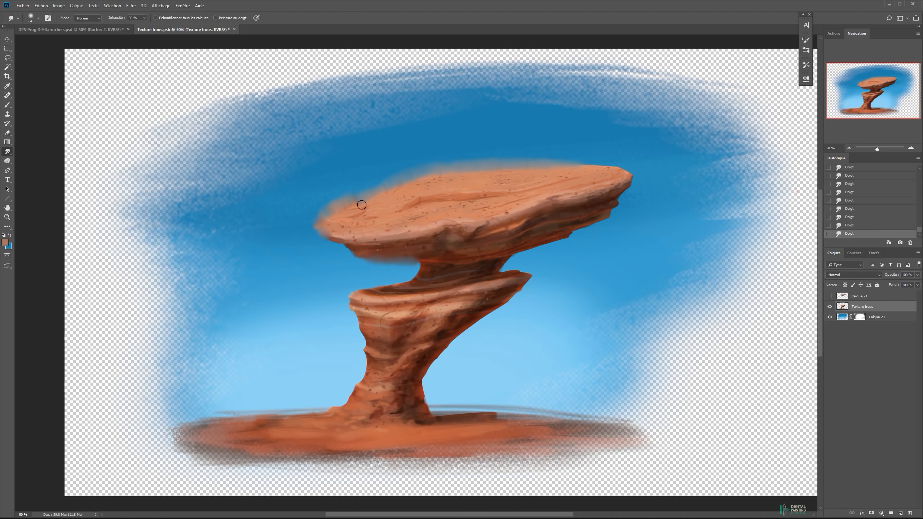
key("v")
mouse_move(495, 195)
left_mouse_down()
mouse_move(450, 196)
mouse_move(295, 89)
left_mouse_up()
key("ctrl+z")
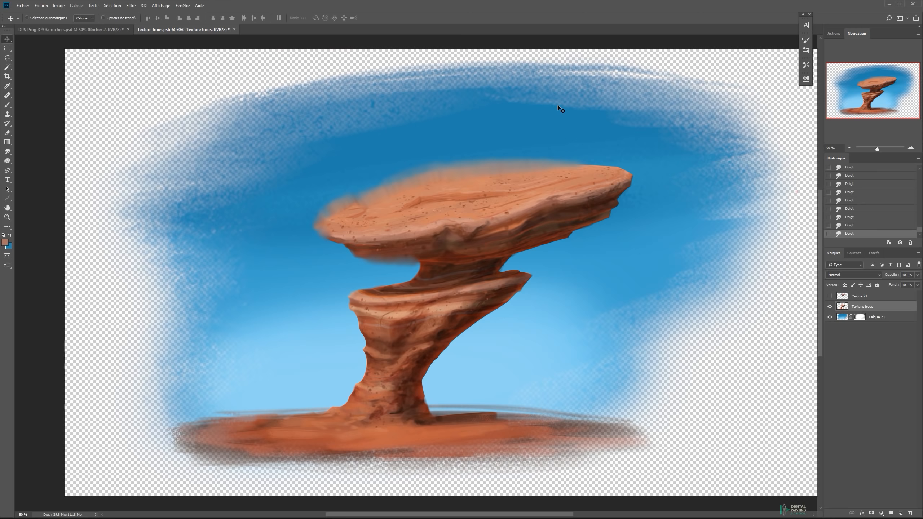
key("r")
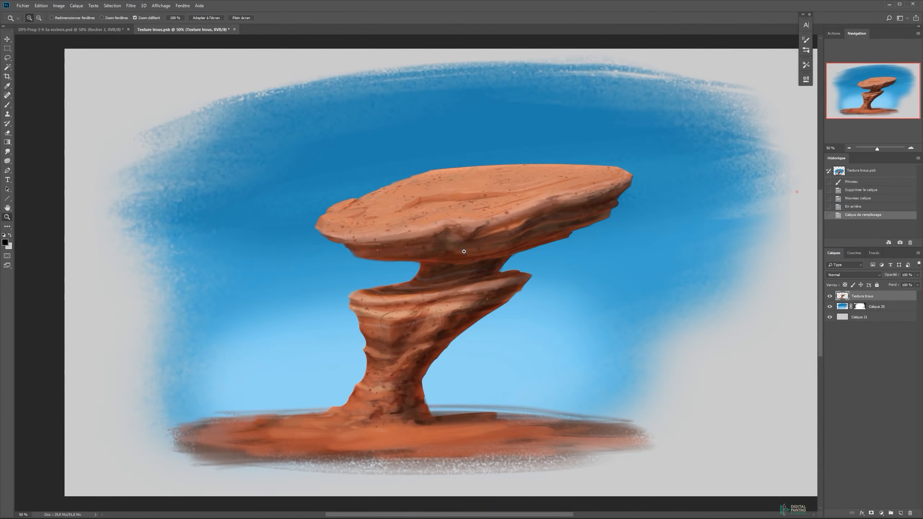
Step: Apply the Plus net sharpening filter to the Texture trous layer
left_click(464, 252)
key("v")
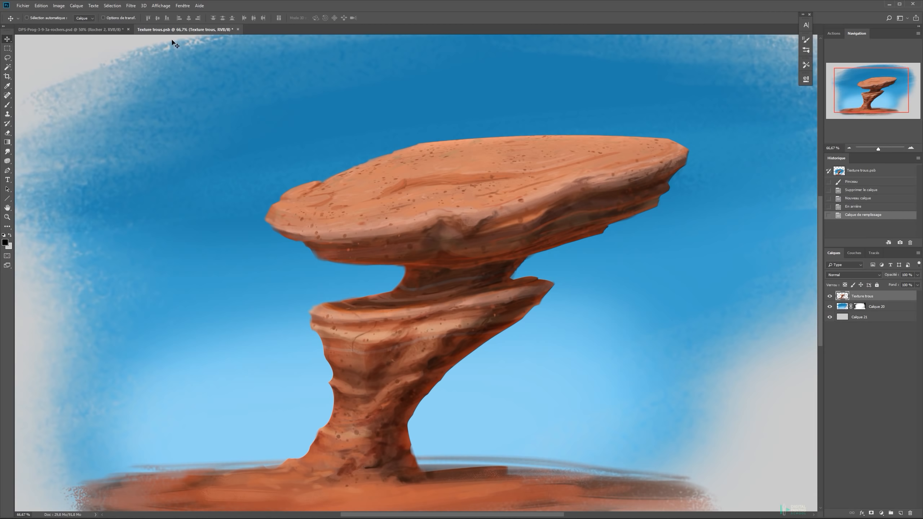
left_click(131, 5)
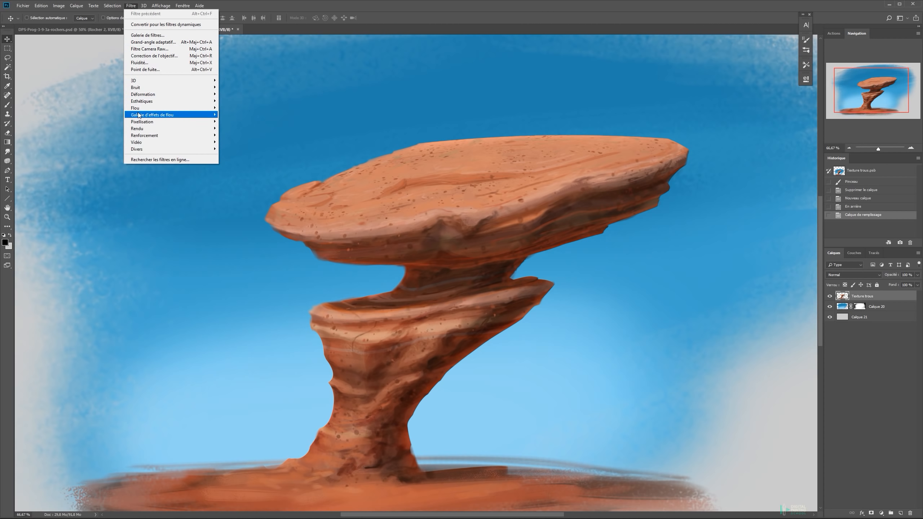
mouse_move(158, 137)
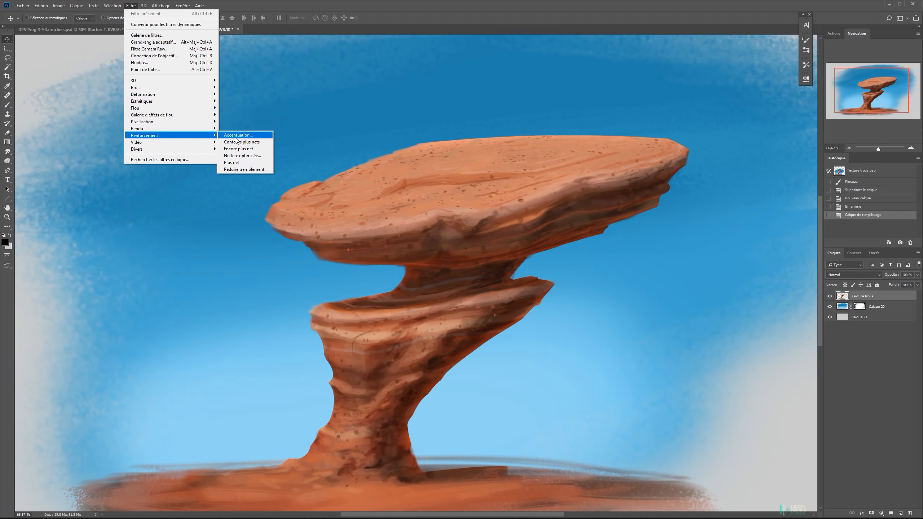
left_click(239, 163)
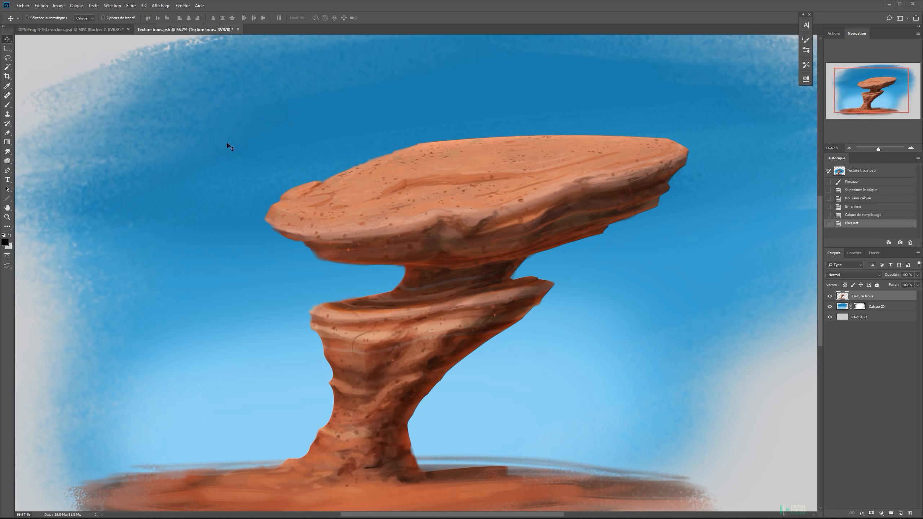
Step: Preview the Accentuation filter with 500 % gain and a 2.4-pixel radius, cancel it, and undo the earlier Plus net sharpening
left_click(130, 6)
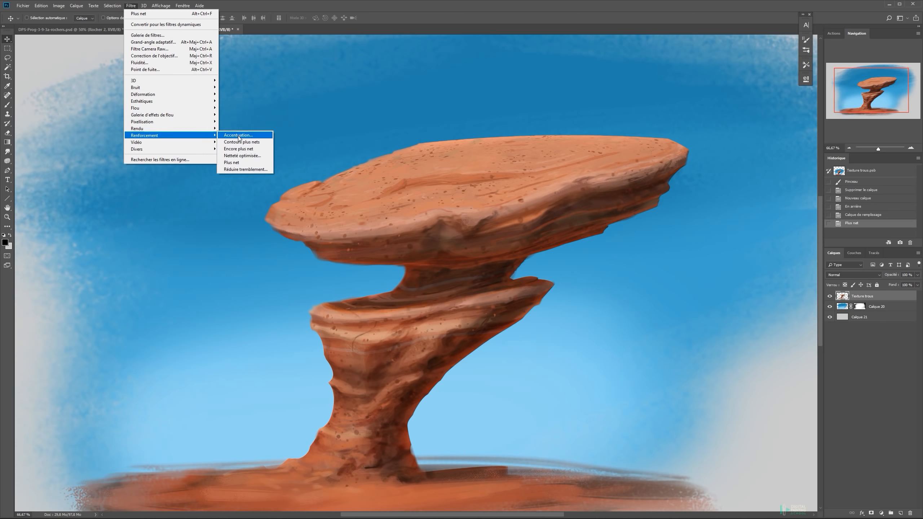
left_click(238, 135)
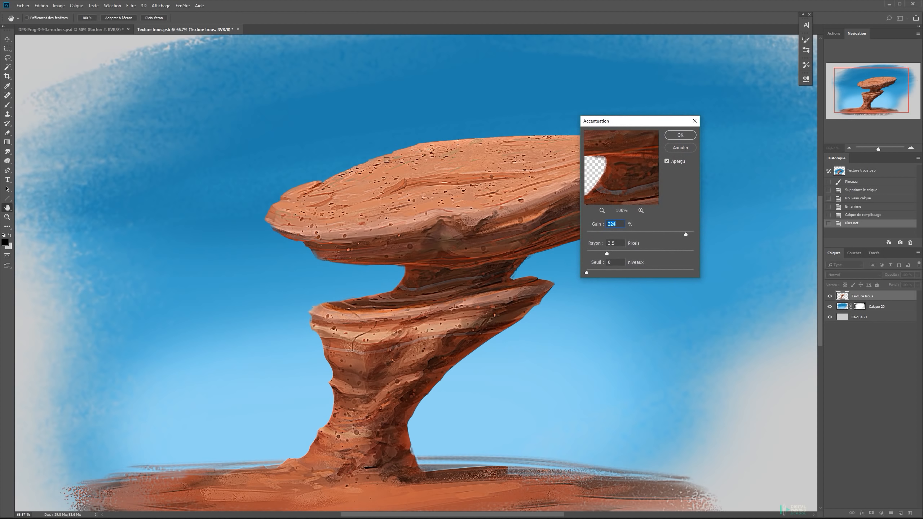
left_click_drag(634, 123, 683, 121)
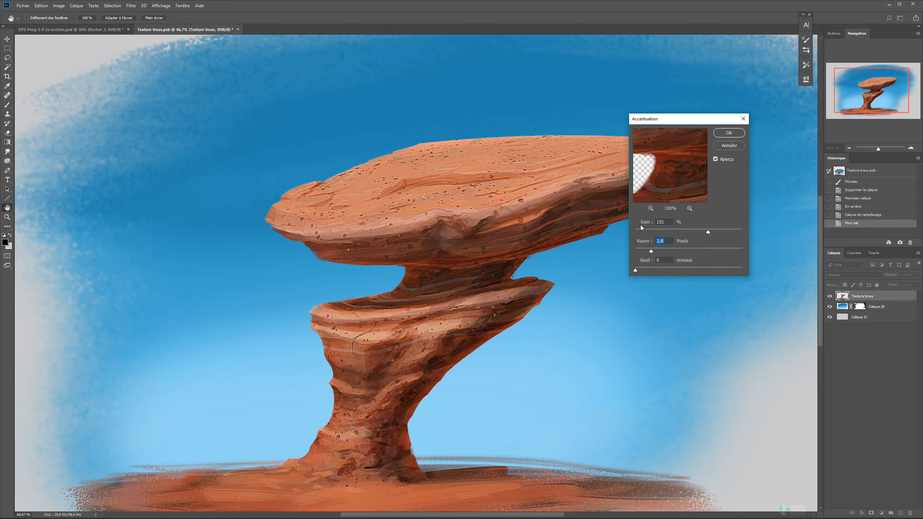
left_click_drag(712, 231, 743, 232)
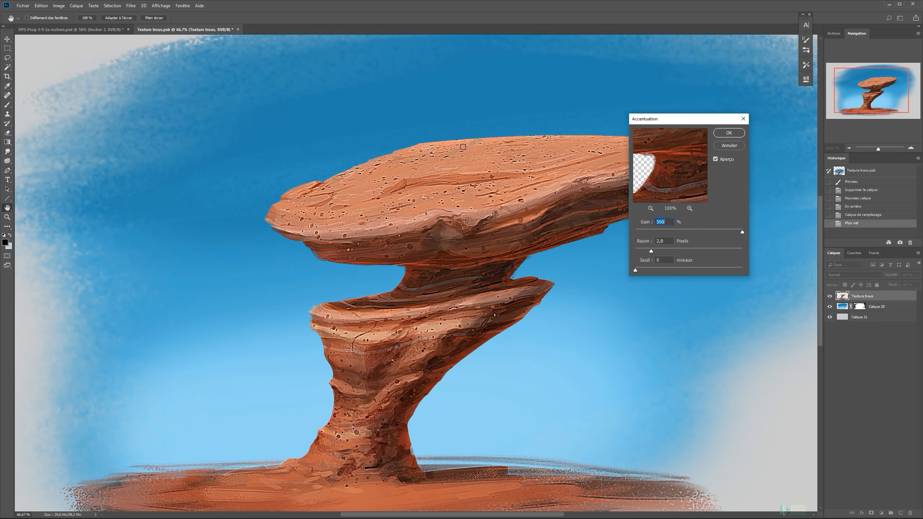
key("ctrl+plus")
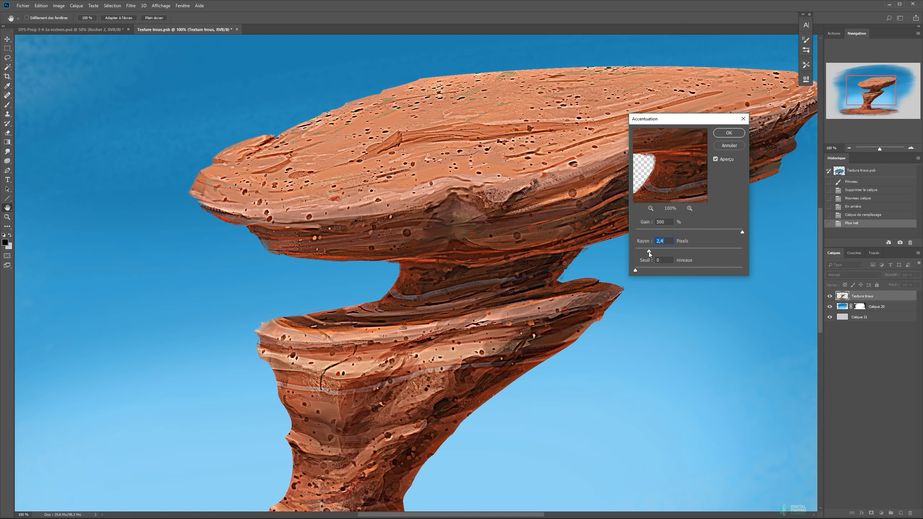
left_click(728, 146)
key("ctrl+z")
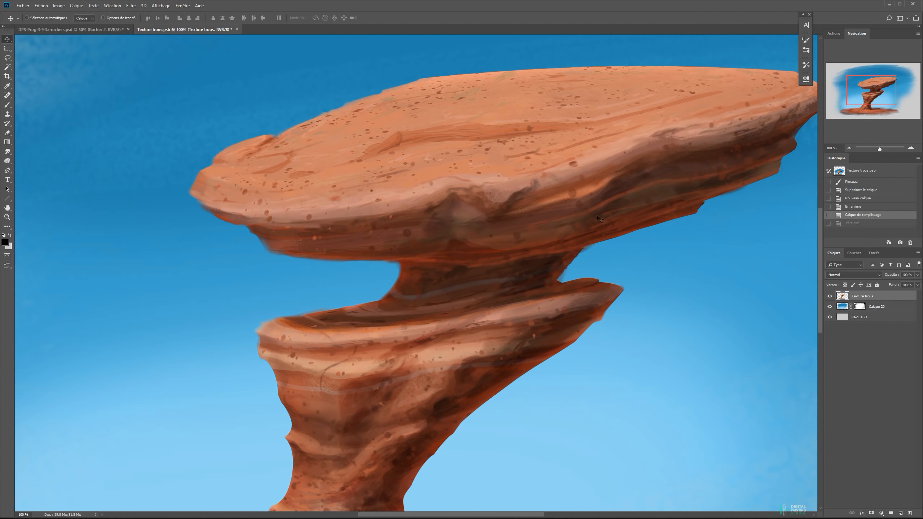
Step: Apply the Plus net sharpening filter to the unsharpened Texture trous layer
left_click_drag(399, 176, 379, 163)
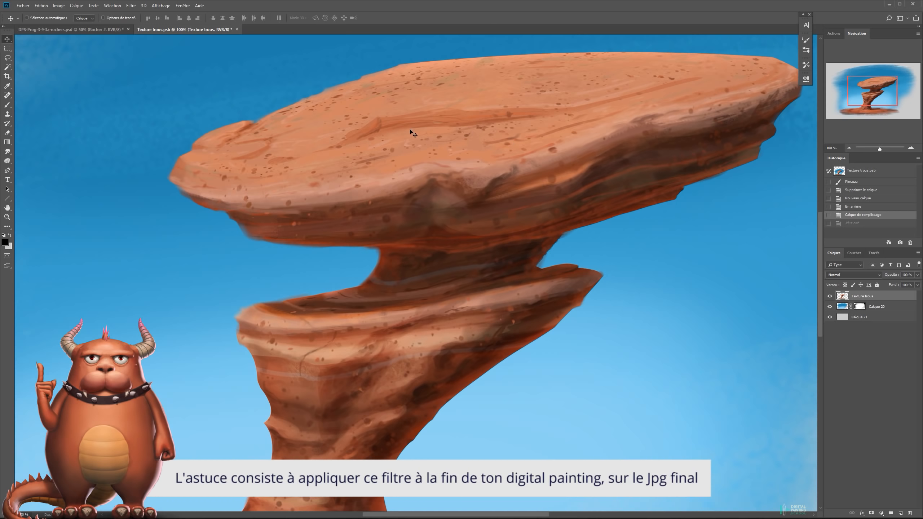
left_click(130, 5)
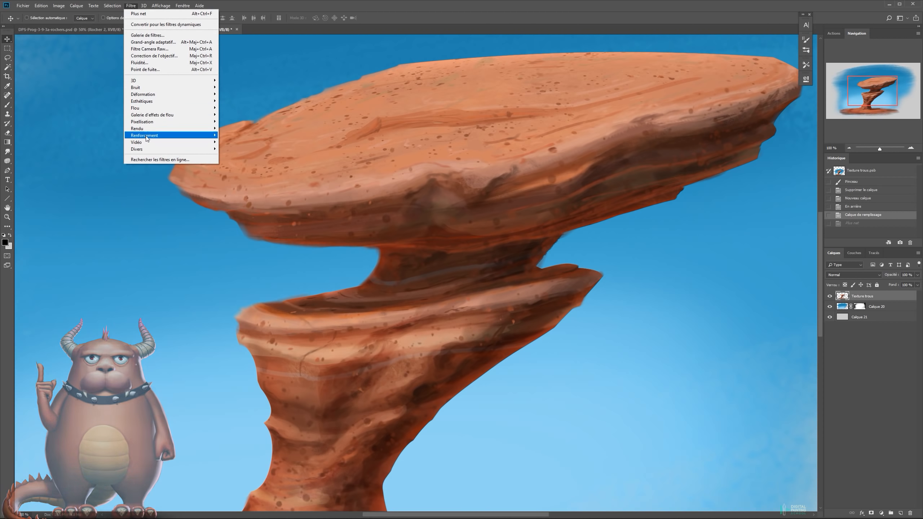
mouse_move(145, 135)
left_click(235, 162)
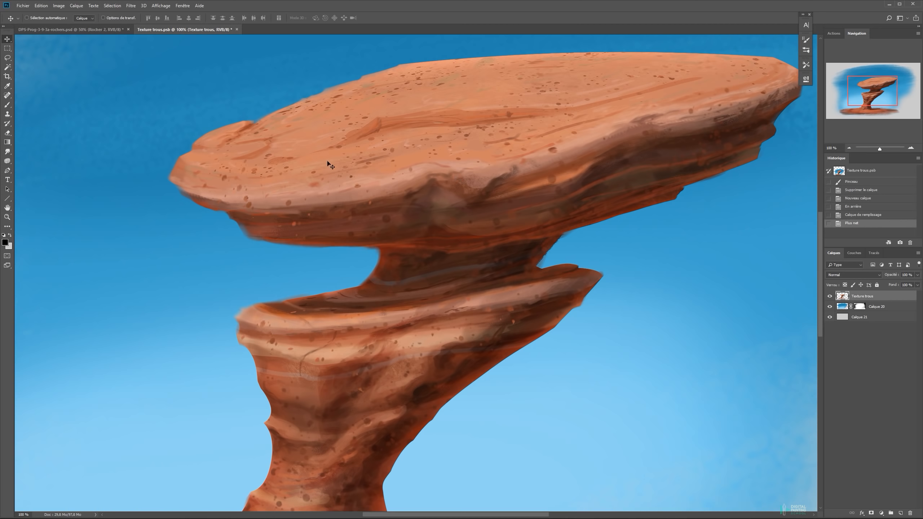
Step: Examine the rock cap's surface up close, repeatedly undoing and redoing the Plus net filter to compare the texture, leaving it applied
key("z")
left_click(460, 135)
key("v")
scroll(422, 200, "up", 3)
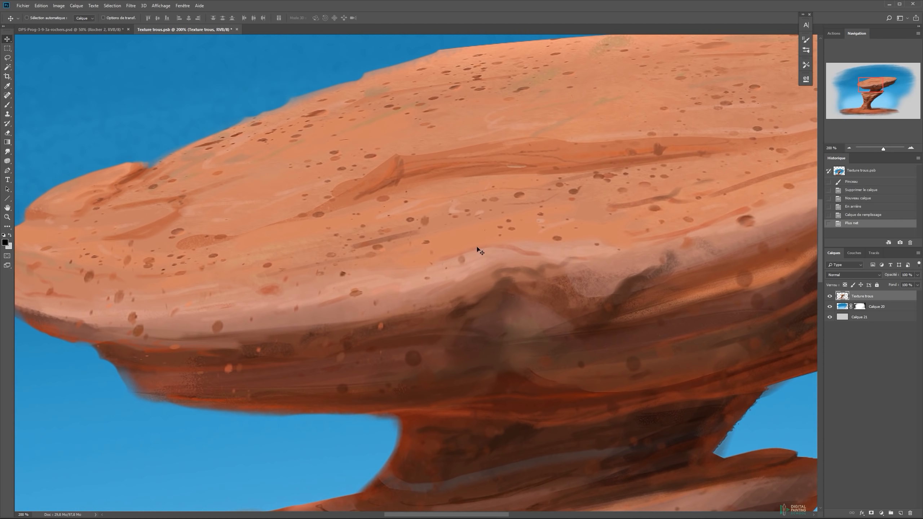
key("ctrl+z")
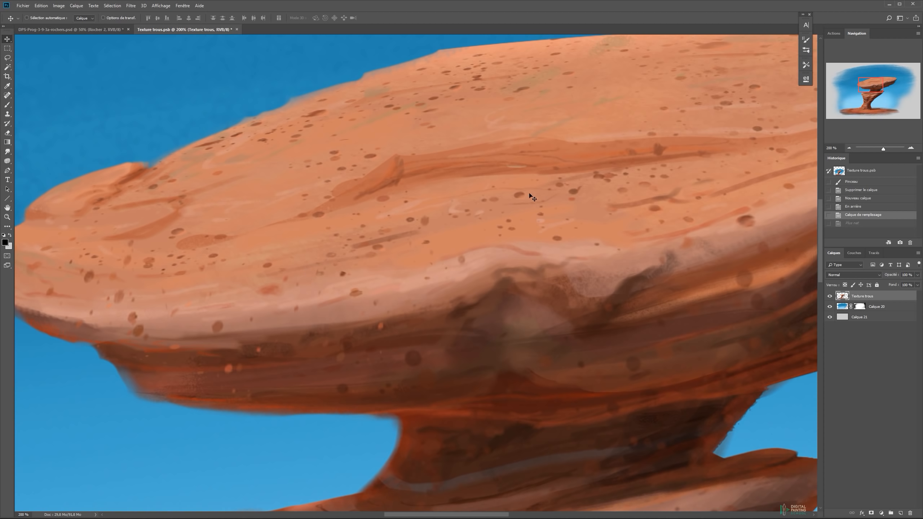
key("ctrl+shift+z")
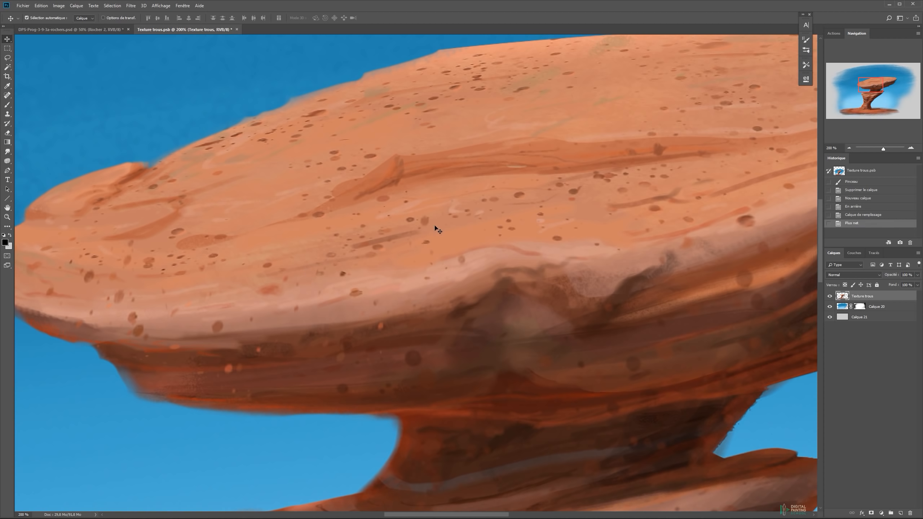
key("ctrl+z")
key("ctrl+z")
left_click(523, 200, "ctrl")
left_click(522, 200, "ctrl")
key("ctrl+z")
key("ctrl+shift+z")
key("ctrl+z")
key("ctrl+shift+z")
left_click(506, 216, "alt")
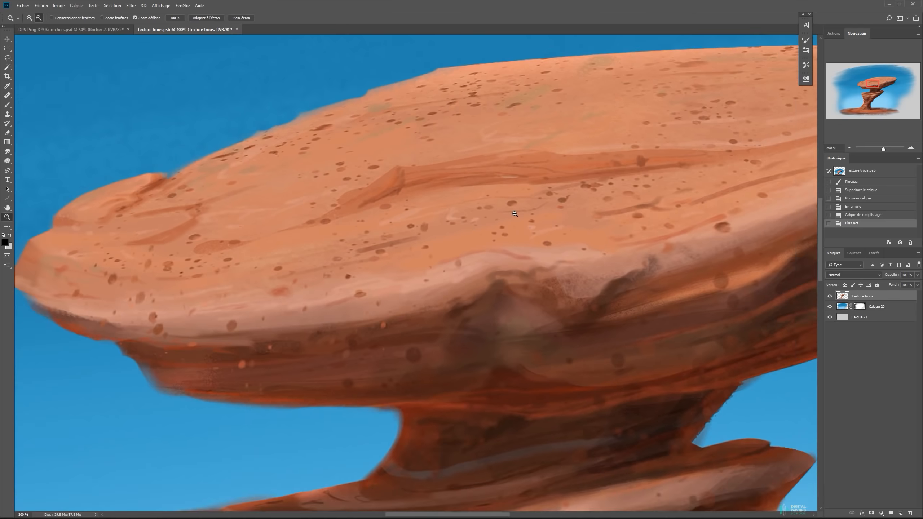